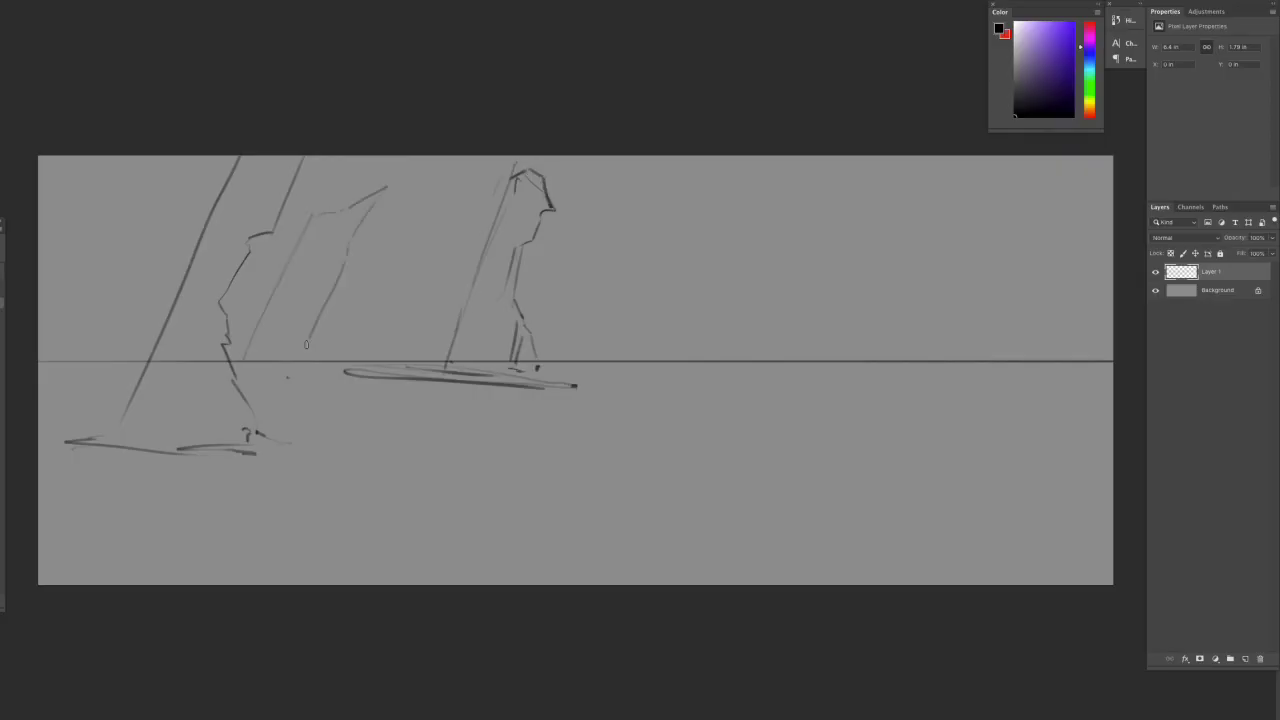
Sketch the horizon line and ground lines across the lower plain
{"action": "left_click_drag", "start_coordinate": [292, 425], "coordinate": [628, 477]}
{"action": "left_click_drag", "start_coordinate": [316, 450], "coordinate": [800, 524]}
{"action": "left_click_drag", "start_coordinate": [178, 547], "coordinate": [655, 560]}
{"action": "left_click_drag", "start_coordinate": [584, 386], "coordinate": [942, 420]}
{"action": "left_click_drag", "start_coordinate": [580, 422], "coordinate": [895, 449]}
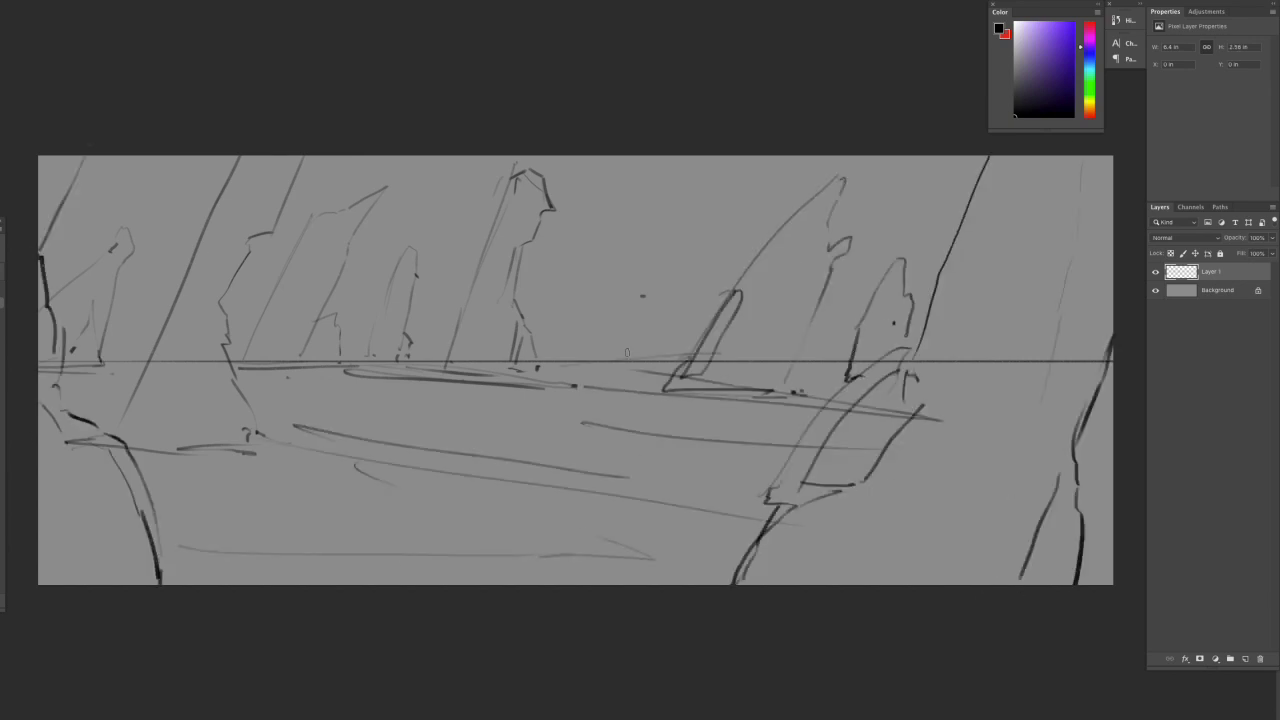
Hatch shading onto the leaning monoliths and the large right rock
{"action": "left_click_drag", "start_coordinate": [155, 420], "coordinate": [250, 345]}
{"action": "left_click_drag", "start_coordinate": [40, 440], "coordinate": [62, 300]}
{"action": "left_click_drag", "start_coordinate": [800, 580], "coordinate": [1070, 520]}
{"action": "left_click_drag", "start_coordinate": [970, 185], "coordinate": [1080, 165]}
{"action": "left_click_drag", "start_coordinate": [905, 400], "coordinate": [1090, 350]}
{"action": "left_click_drag", "start_coordinate": [690, 380], "coordinate": [820, 270]}
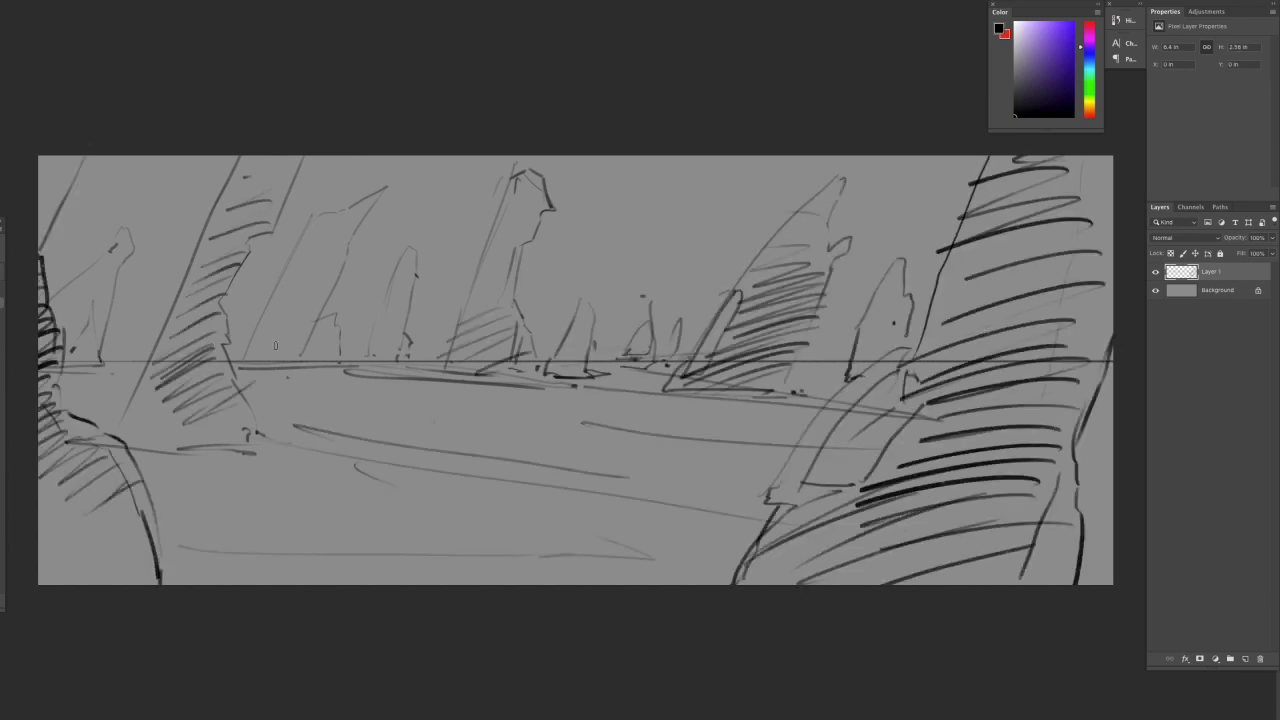
Sketch the lower-left ridge and dark strokes across the middle ground
{"action": "left_click_drag", "start_coordinate": [243, 415], "coordinate": [300, 470]}
{"action": "left_click_drag", "start_coordinate": [280, 412], "coordinate": [383, 470]}
{"action": "left_click_drag", "start_coordinate": [473, 528], "coordinate": [540, 490]}
{"action": "left_click_drag", "start_coordinate": [615, 490], "coordinate": [710, 527]}
{"action": "left_click_drag", "start_coordinate": [220, 575], "coordinate": [444, 527]}
{"action": "left_click_drag", "start_coordinate": [735, 453], "coordinate": [762, 449]}
Outline the spaceship across the top centre with hull lines and vertical shading
{"action": "left_click_drag", "start_coordinate": [340, 200], "coordinate": [600, 192]}
{"action": "left_click_drag", "start_coordinate": [372, 214], "coordinate": [636, 228]}
{"action": "left_click_drag", "start_coordinate": [600, 198], "coordinate": [638, 212]}
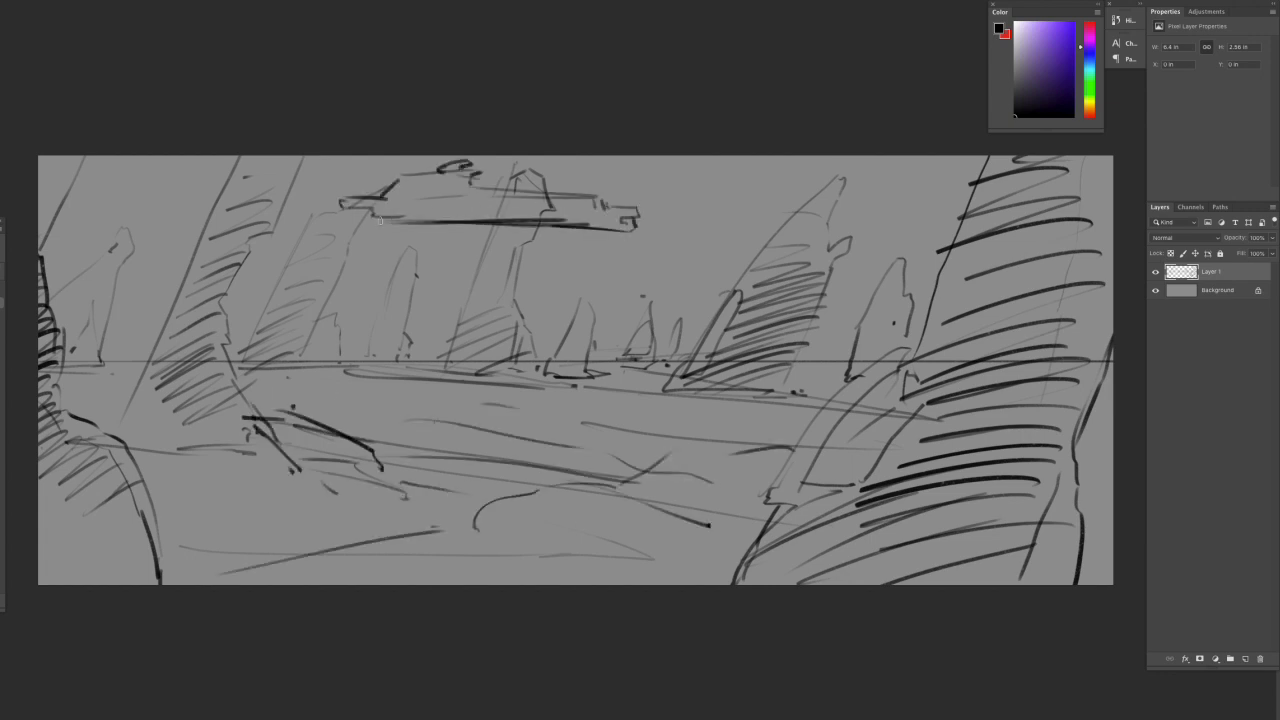
{"action": "left_click_drag", "start_coordinate": [385, 212], "coordinate": [560, 196]}
{"action": "left_click_drag", "start_coordinate": [466, 226], "coordinate": [630, 232]}
{"action": "left_click_drag", "start_coordinate": [566, 214], "coordinate": [596, 200]}
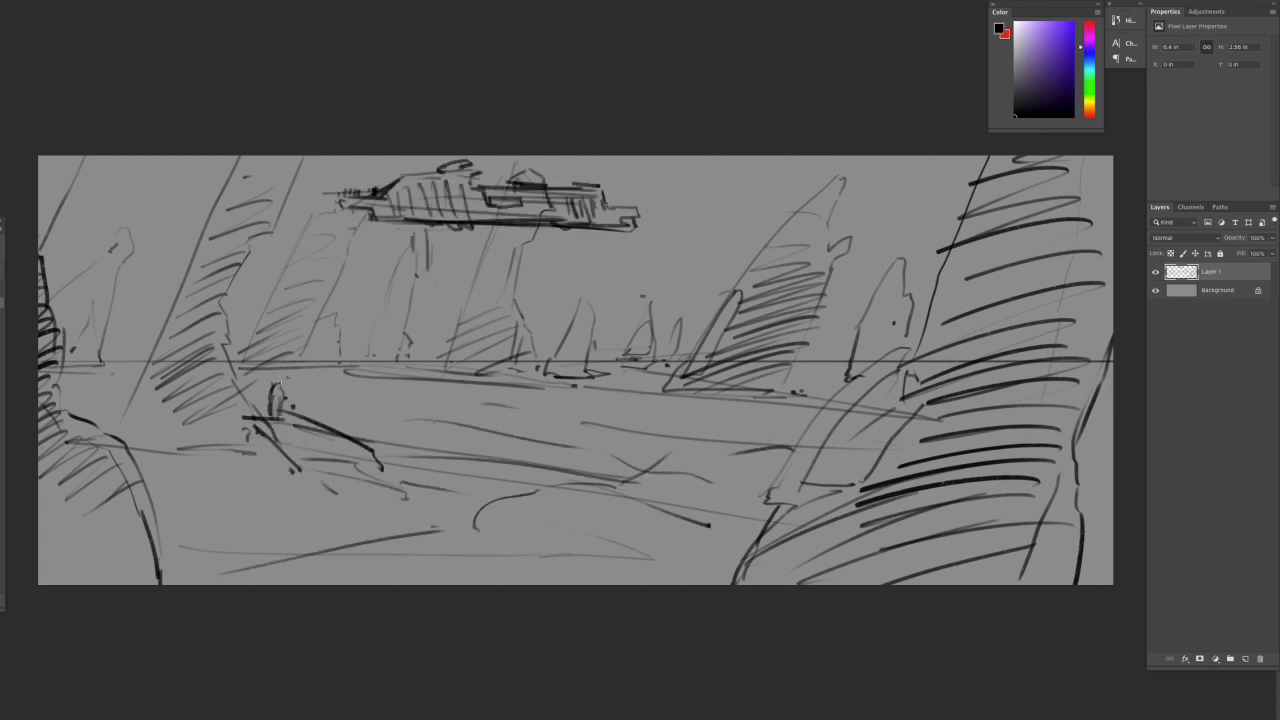
Add horizontal ground strokes near and below the horizon
{"action": "left_click_drag", "start_coordinate": [545, 375], "coordinate": [688, 395]}
{"action": "left_click_drag", "start_coordinate": [340, 385], "coordinate": [590, 392]}
{"action": "left_click_drag", "start_coordinate": [405, 415], "coordinate": [700, 420]}
{"action": "left_click_drag", "start_coordinate": [440, 430], "coordinate": [816, 434]}
{"action": "left_click_drag", "start_coordinate": [300, 462], "coordinate": [408, 470]}
{"action": "left_click_drag", "start_coordinate": [500, 492], "coordinate": [580, 508]}
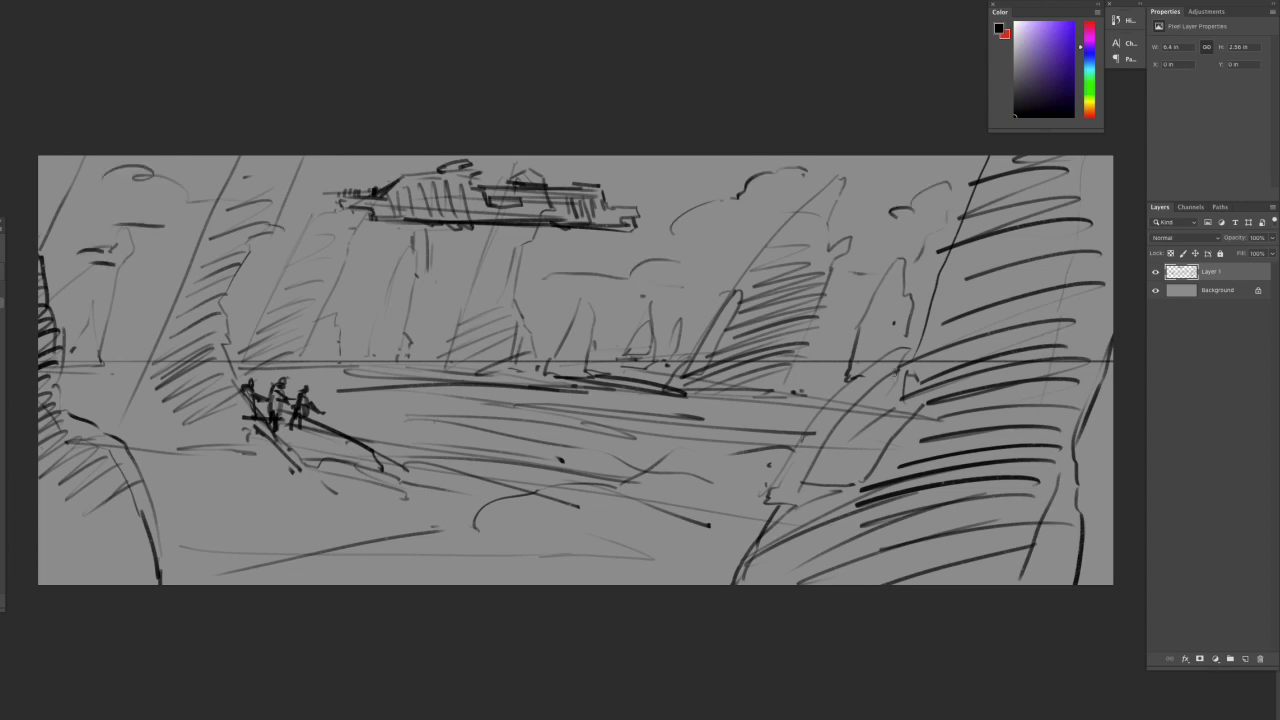
Outline the right rock with its ellipse opening, strengthen the edges, and add Layer 2
{"action": "left_click_drag", "start_coordinate": [975, 160], "coordinate": [900, 370]}
{"action": "left_click_drag", "start_coordinate": [905, 370], "coordinate": [815, 488]}
{"action": "left_click_drag", "start_coordinate": [1110, 380], "coordinate": [1070, 580]}
{"action": "left_click_drag", "start_coordinate": [105, 440], "coordinate": [140, 560]}
{"action": "left_click_drag", "start_coordinate": [220, 548], "coordinate": [750, 517]}
{"action": "left_click_drag", "start_coordinate": [320, 158], "coordinate": [225, 355]}
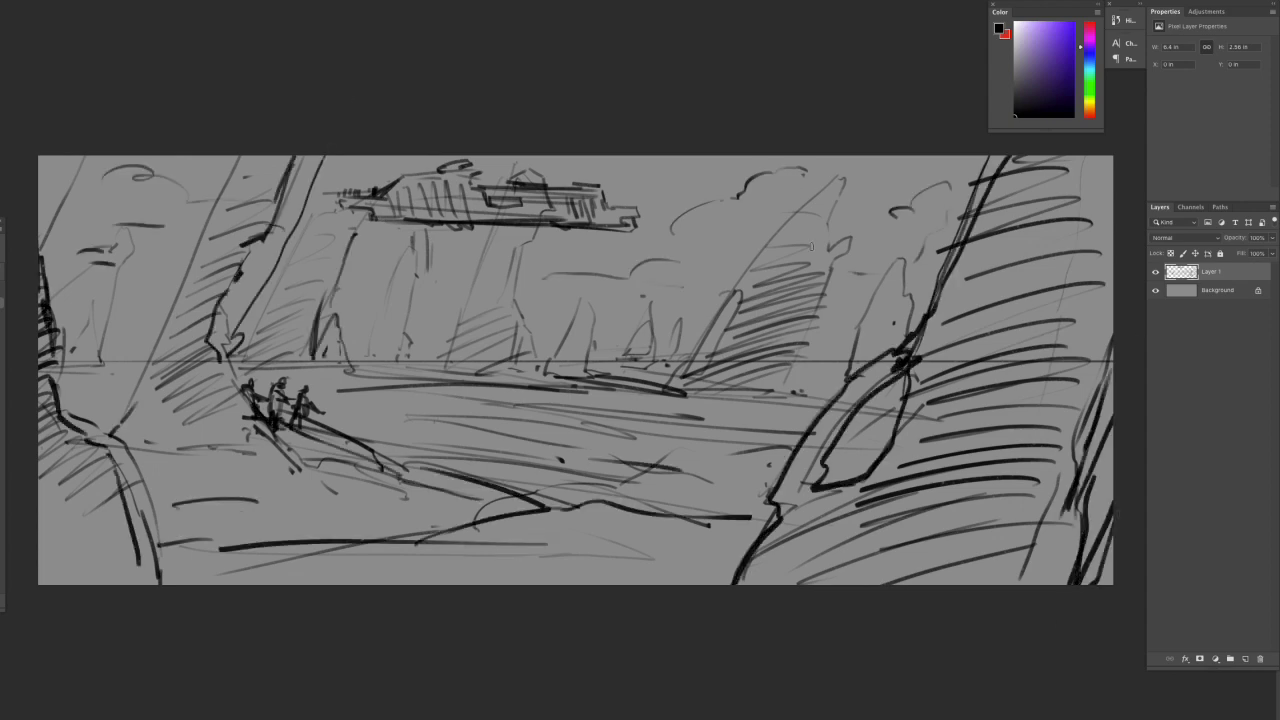
{"action": "key", "text": "ctrl+shift+alt+n"}
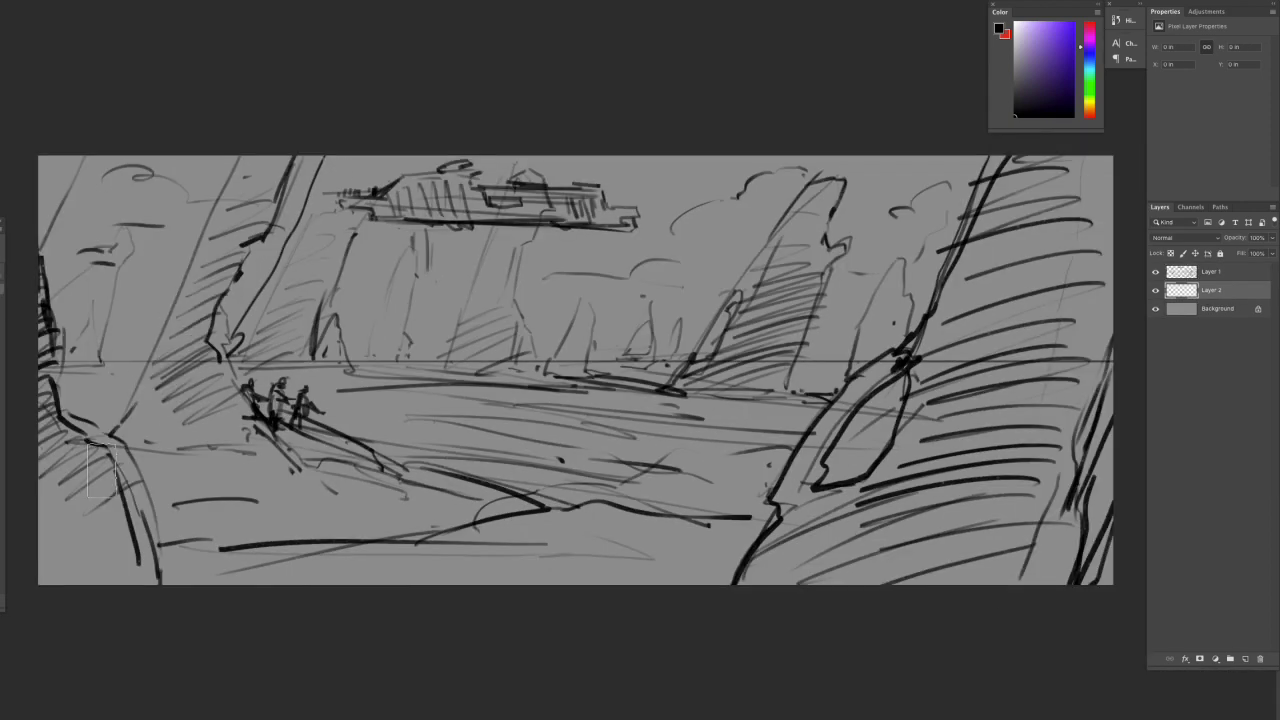
Fill the left cliff and right rock mass with dark paint
{"action": "left_click_drag", "start_coordinate": [101, 469], "coordinate": [130, 575]}
{"action": "left_click_drag", "start_coordinate": [780, 560], "coordinate": [880, 480]}
{"action": "left_click_drag", "start_coordinate": [1000, 170], "coordinate": [1029, 549]}
{"action": "left_click_drag", "start_coordinate": [1090, 200], "coordinate": [1080, 560]}
{"action": "left_click_drag", "start_coordinate": [900, 350], "coordinate": [820, 490]}
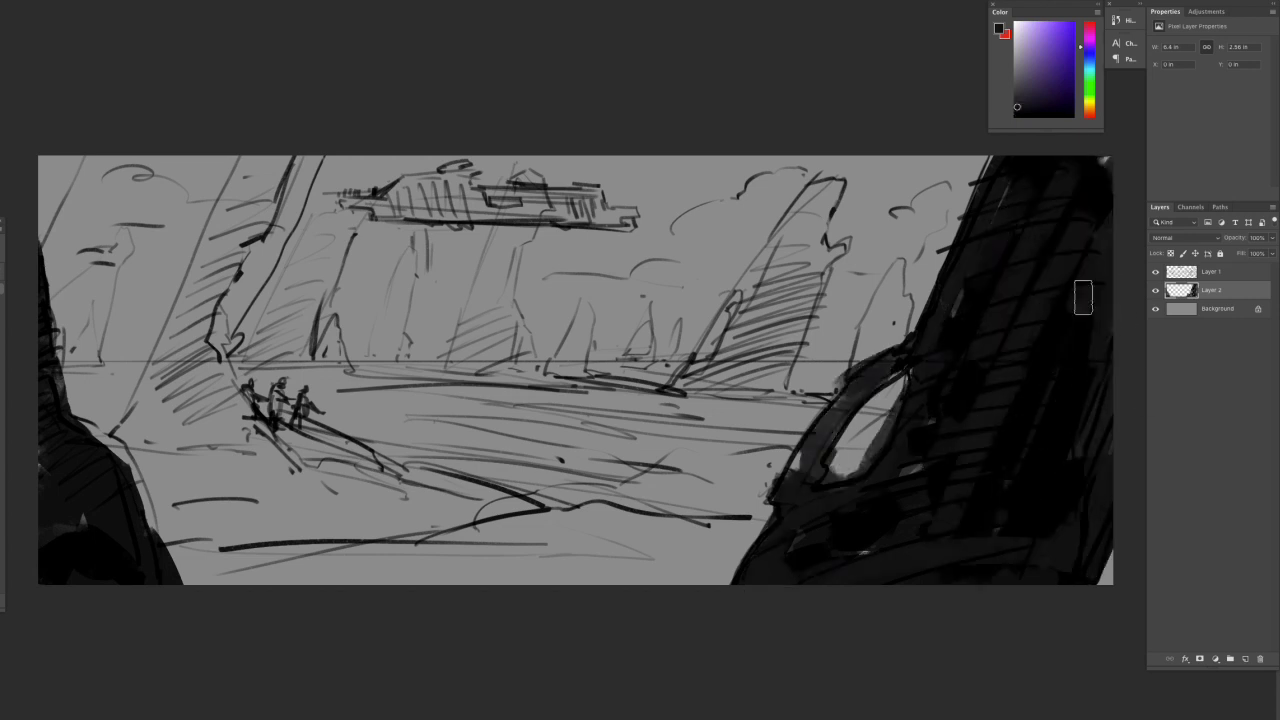
On a new layer beneath the dark rocks, paint mid-grey over the left cliff and ground
{"action": "key", "text": "ctrl+shift+alt+n"}
{"action": "left_click_drag", "start_coordinate": [285, 160], "coordinate": [160, 380]}
{"action": "left_click_drag", "start_coordinate": [250, 170], "coordinate": [130, 420]}
{"action": "left_click_drag", "start_coordinate": [120, 440], "coordinate": [430, 490]}
{"action": "left_click_drag", "start_coordinate": [150, 560], "coordinate": [550, 520]}
{"action": "mouse_move", "coordinate": [360, 420]}
{"action": "left_mouse_down"}
{"action": "mouse_move", "coordinate": [782, 427]}
{"action": "mouse_move", "coordinate": [608, 408]}
{"action": "left_mouse_up"}
{"action": "key", "text": "ctrl+bracketleft"}
Paint dark grey over the ground, middle rock and right rock
{"action": "left_click_drag", "start_coordinate": [800, 230], "coordinate": [700, 420]}
{"action": "left_click_drag", "start_coordinate": [840, 170], "coordinate": [737, 357]}
{"action": "mouse_move", "coordinate": [1000, 370]}
{"action": "left_mouse_down"}
{"action": "mouse_move", "coordinate": [740, 430]}
{"action": "mouse_move", "coordinate": [280, 420]}
{"action": "left_mouse_up"}
{"action": "left_click_drag", "start_coordinate": [680, 510], "coordinate": [150, 560]}
On a new layer, paint dark background pillars and two distant grey pillars
{"action": "key", "text": "ctrl+shift+alt+n"}
{"action": "left_click_drag", "start_coordinate": [500, 180], "coordinate": [480, 360]}
{"action": "left_click_drag", "start_coordinate": [330, 210], "coordinate": [260, 355]}
{"action": "left_click_drag", "start_coordinate": [80, 360], "coordinate": [104, 258]}
{"action": "left_click_drag", "start_coordinate": [590, 302], "coordinate": [575, 362]}
{"action": "left_click_drag", "start_coordinate": [905, 258], "coordinate": [840, 360]}
Lighten the distant pillars with Curves, then paint faint far pillars on a layer below
{"action": "key", "text": "ctrl+m"}
{"action": "key", "text": "Return"}
{"action": "key", "text": "ctrl+shift+alt+n"}
{"action": "key", "text": "ctrl+bracketleft"}
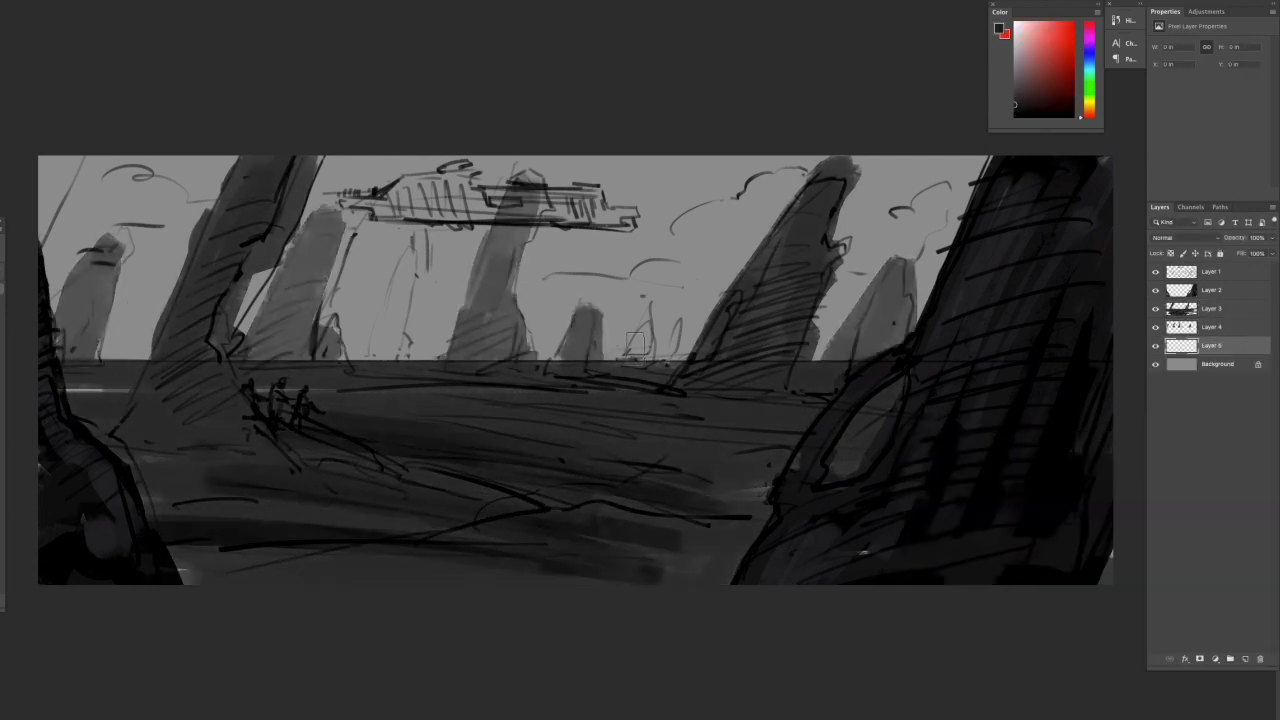
{"action": "left_click_drag", "start_coordinate": [416, 355], "coordinate": [398, 272]}
{"action": "left_click_drag", "start_coordinate": [140, 312], "coordinate": [125, 360]}
Lighten the far pillars with Curves and paint horizontal strokes across the ground
{"action": "key", "text": "ctrl+m"}
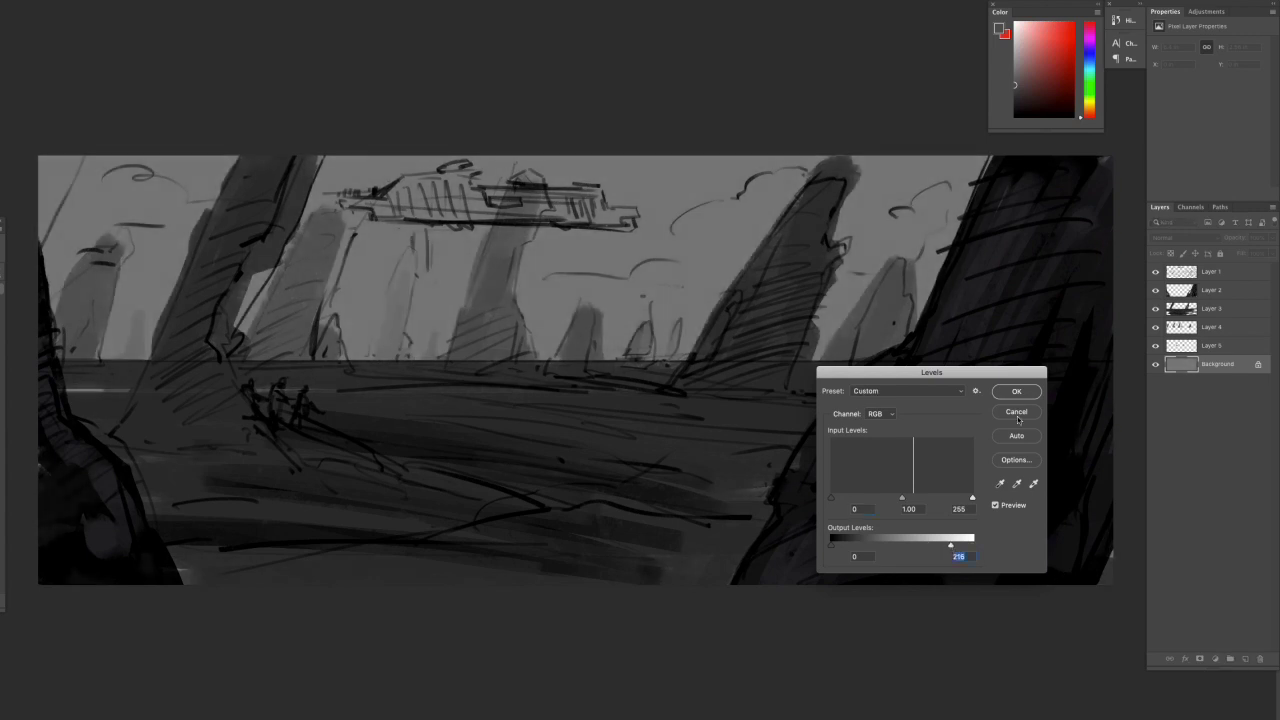
{"action": "key", "text": "Return"}
{"action": "key", "text": "alt+bracketright"}
{"action": "key", "text": "alt+bracketright"}
{"action": "left_click_drag", "start_coordinate": [629, 462], "coordinate": [370, 400]}
{"action": "left_click_drag", "start_coordinate": [840, 420], "coordinate": [214, 380]}
{"action": "mouse_move", "coordinate": [520, 470]}
{"action": "left_mouse_down"}
{"action": "mouse_move", "coordinate": [729, 451]}
{"action": "mouse_move", "coordinate": [450, 440]}
{"action": "left_mouse_up"}
Hide the pencil sketch and darken the bottom ground strip and left pillar
{"action": "key", "text": "ctrl+comma"}
{"action": "left_click_drag", "start_coordinate": [765, 575], "coordinate": [371, 566]}
{"action": "left_click_drag", "start_coordinate": [330, 165], "coordinate": [150, 430]}
Clip a new layer to the dark rocks and paint rocky, reddish texture on them
{"action": "right_click", "coordinate": [1258, 367]}
{"action": "left_click", "coordinate": [1143, 474]}
{"action": "mouse_move", "coordinate": [950, 470]}
{"action": "left_mouse_down"}
{"action": "mouse_move", "coordinate": [1009, 429]}
{"action": "mouse_move", "coordinate": [1069, 514]}
{"action": "mouse_move", "coordinate": [800, 540]}
{"action": "left_mouse_up"}
{"action": "left_click_drag", "start_coordinate": [960, 540], "coordinate": [880, 520]}
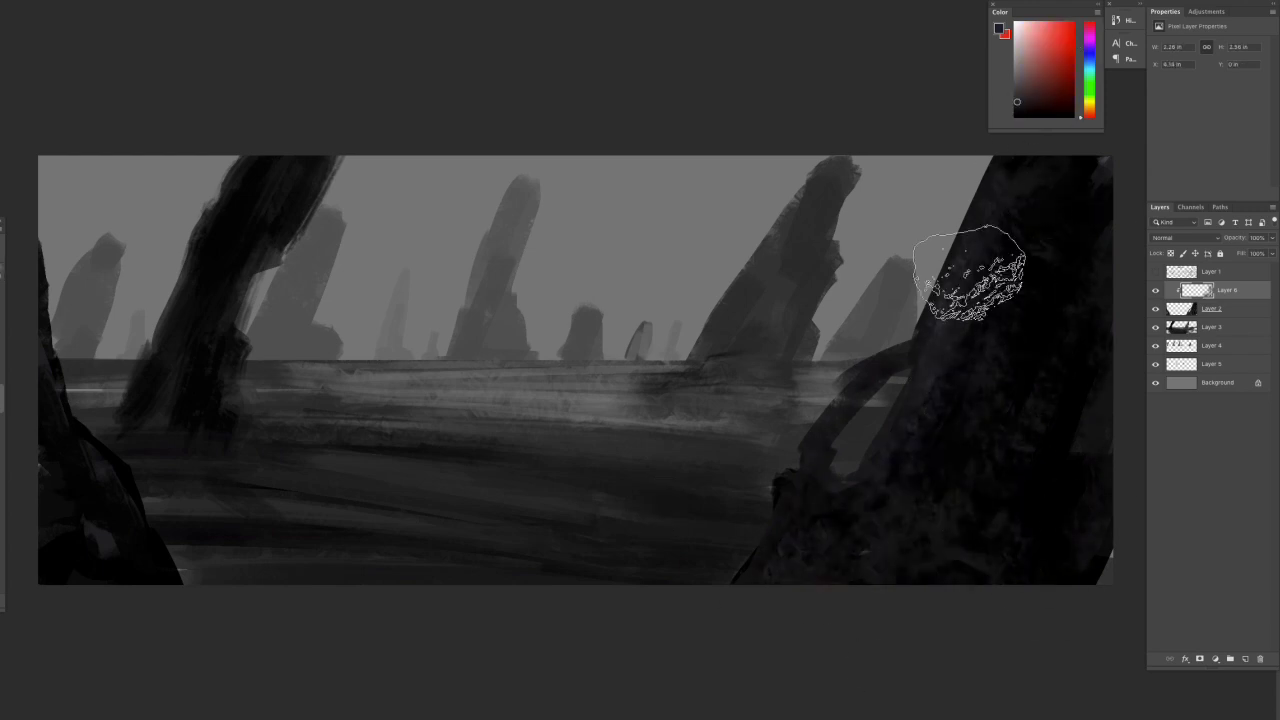
{"action": "left_click_drag", "start_coordinate": [60, 430], "coordinate": [110, 560]}
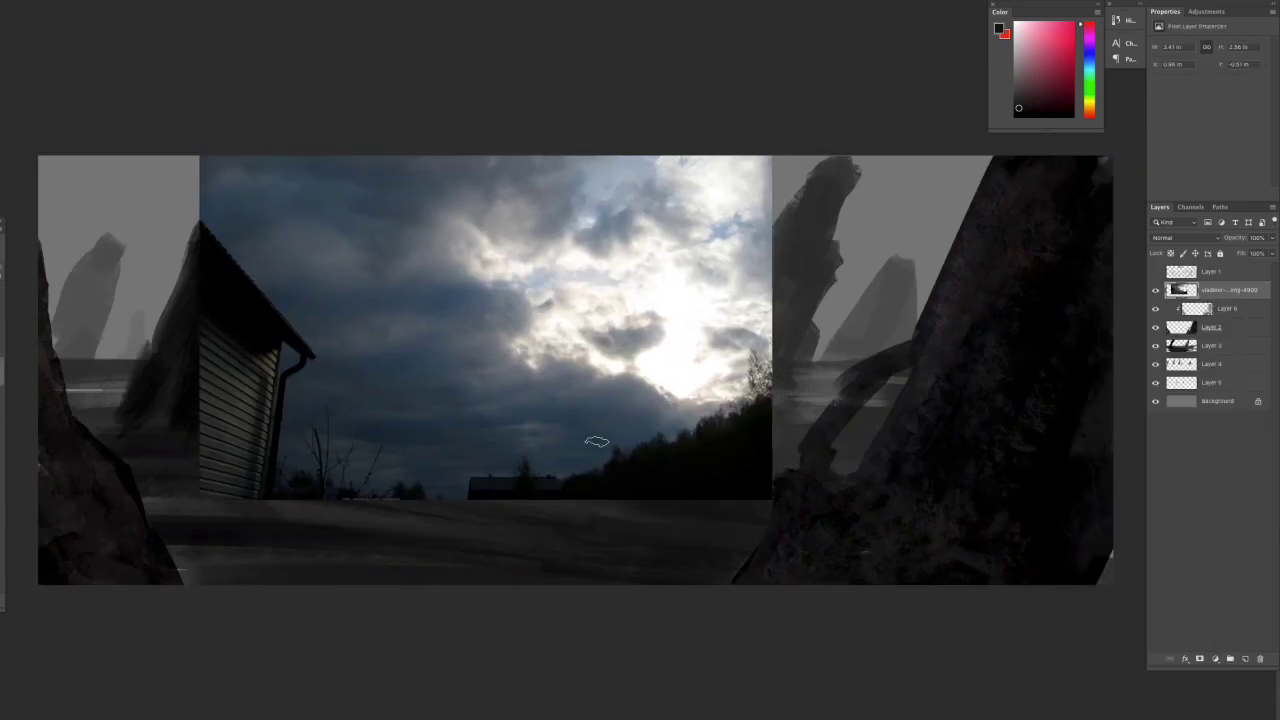
Paint blue-grey haze over the photo's trees, lower sky and lasso-selected house
{"action": "left_click_drag", "start_coordinate": [460, 482], "coordinate": [600, 486]}
{"action": "left_click_drag", "start_coordinate": [640, 430], "coordinate": [790, 360]}
{"action": "mouse_move", "coordinate": [600, 490]}
{"action": "left_mouse_down"}
{"action": "mouse_move", "coordinate": [748, 488]}
{"action": "mouse_move", "coordinate": [390, 492]}
{"action": "mouse_move", "coordinate": [329, 443]}
{"action": "left_mouse_up"}
{"action": "key", "text": "l"}
{"action": "left_click_drag", "start_coordinate": [192, 196], "coordinate": [190, 200]}
{"action": "key", "text": "b"}
{"action": "mouse_move", "coordinate": [250, 470]}
{"action": "left_mouse_down"}
{"action": "mouse_move", "coordinate": [174, 434]}
{"action": "mouse_move", "coordinate": [229, 349]}
{"action": "mouse_move", "coordinate": [237, 491]}
{"action": "left_mouse_up"}
{"action": "key", "text": "ctrl+d"}
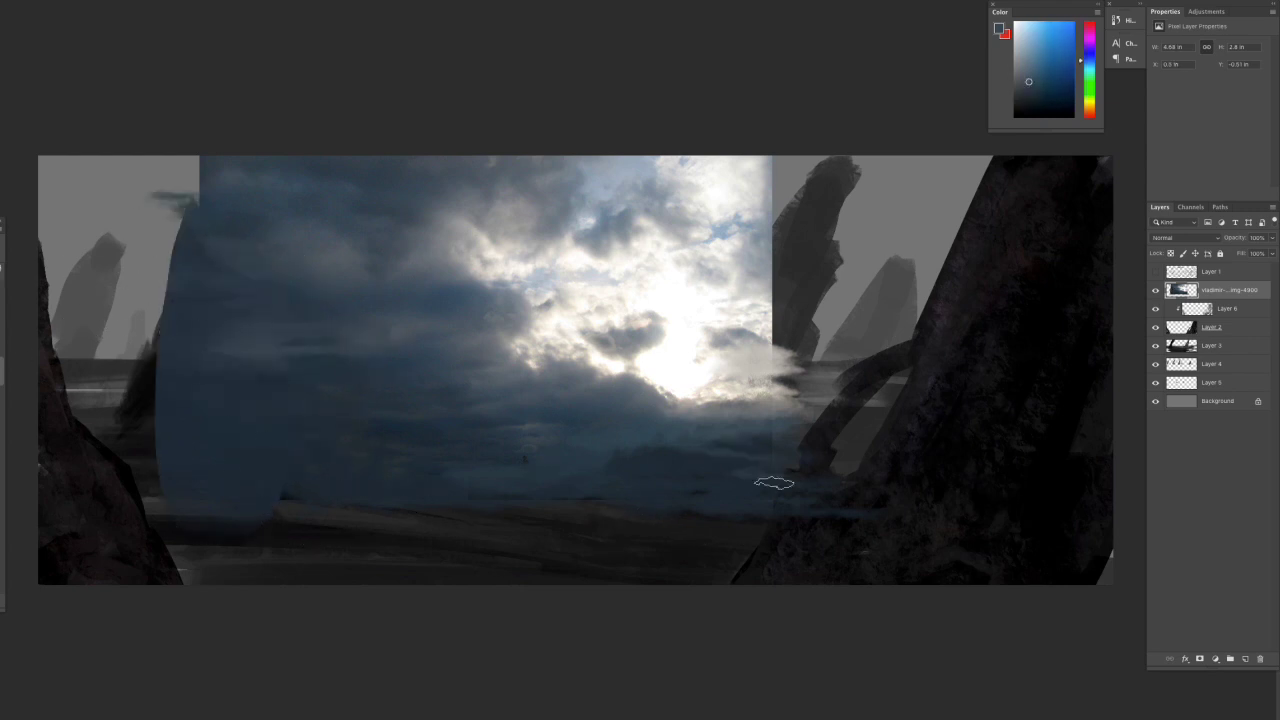
Move the cloud photo beneath the pillars and stretch it above the horizon edge to edge
{"action": "key", "text": "ctrl+bracketleft"}
{"action": "key", "text": "ctrl+bracketleft"}
{"action": "key", "text": "ctrl+bracketleft"}
{"action": "key", "text": "ctrl+t"}
{"action": "left_click_drag", "start_coordinate": [564, 77], "coordinate": [565, 129]}
{"action": "left_click_drag", "start_coordinate": [565, 437], "coordinate": [565, 375]}
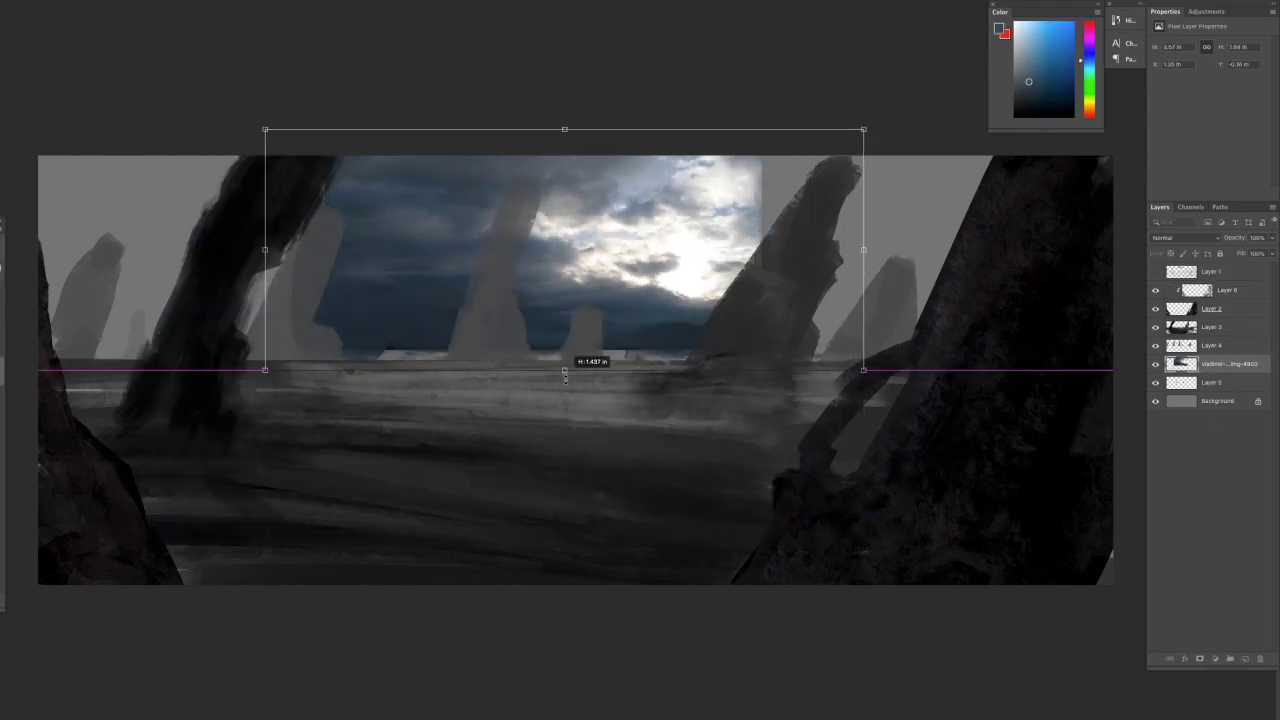
{"action": "key", "text": "Return"}
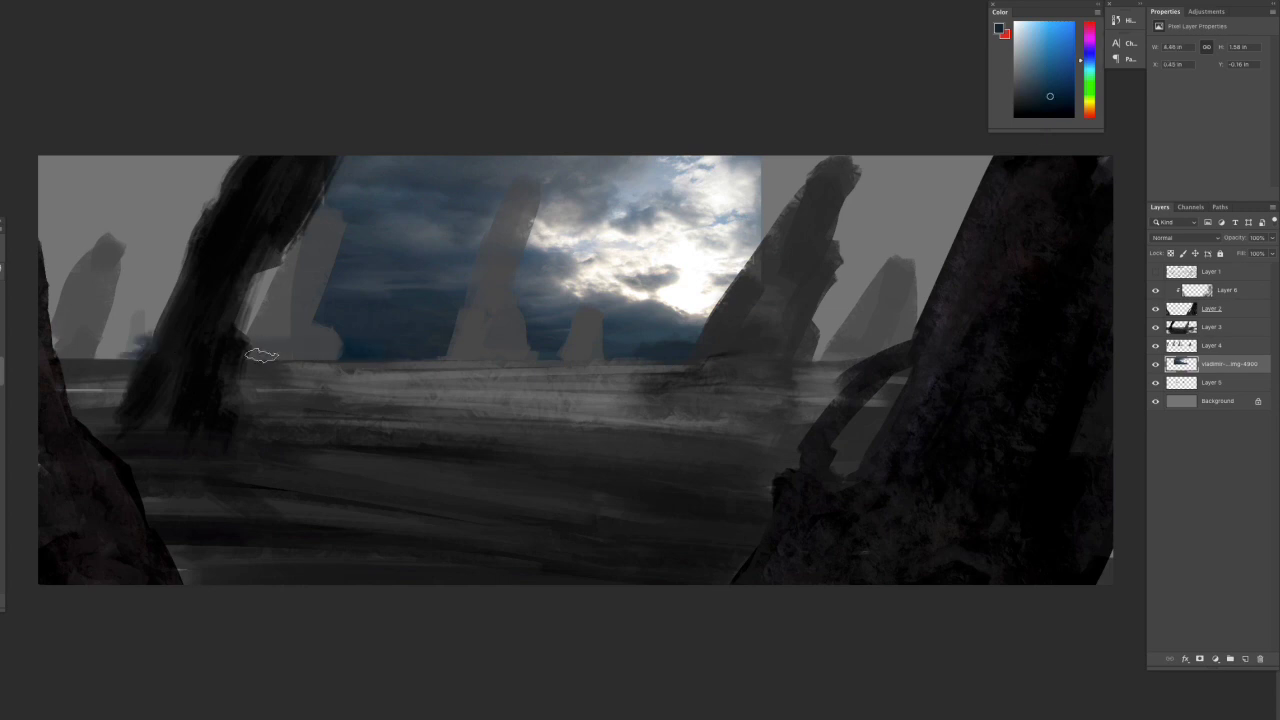
{"action": "left_click_drag", "start_coordinate": [340, 300], "coordinate": [136, 304]}
{"action": "key", "text": "ctrl+minus"}
{"action": "left_click_drag", "start_coordinate": [702, 345], "coordinate": [948, 350]}
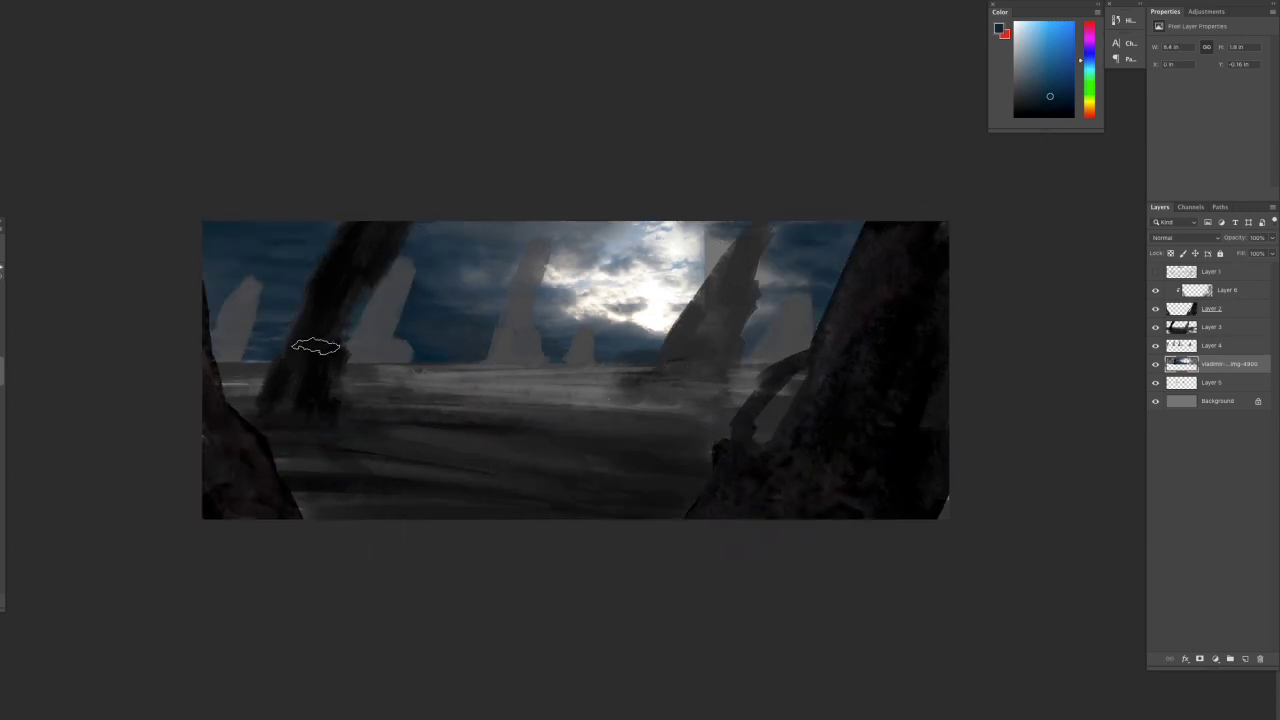
Sample a dark blue from the sky and a colour at the horizon
{"action": "left_click", "coordinate": [818, 256], "text": "alt"}
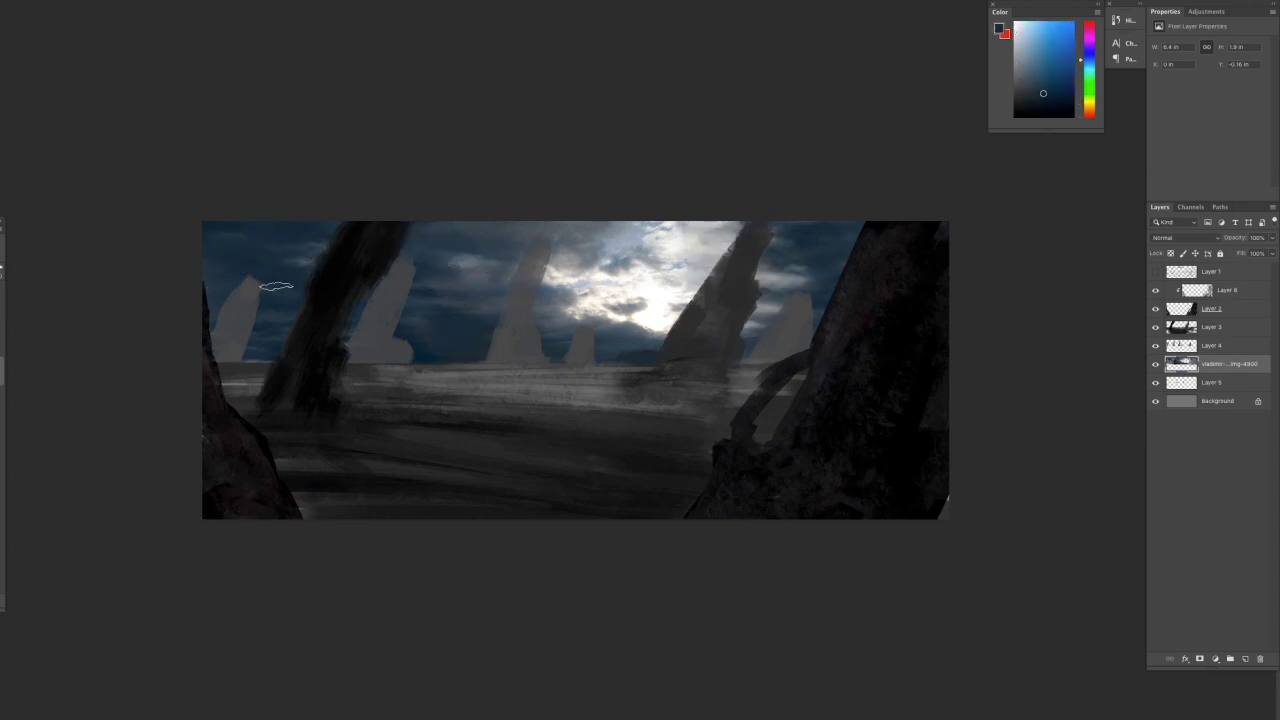
{"action": "key", "text": "ctrl+plus"}
{"action": "left_click", "coordinate": [456, 363], "text": "alt"}
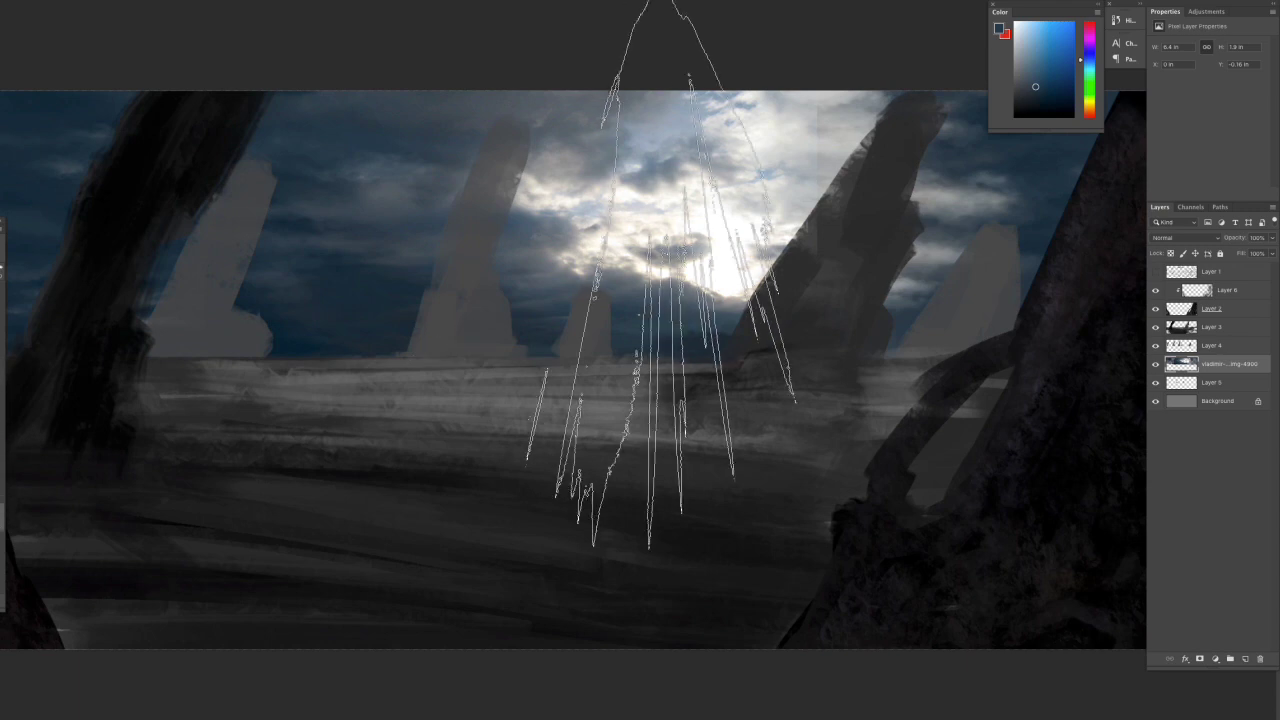
Paint light rays beneath the sun and clouds, undoing the stray left-sky rays
{"action": "left_click_drag", "start_coordinate": [737, 320], "coordinate": [600, 335]}
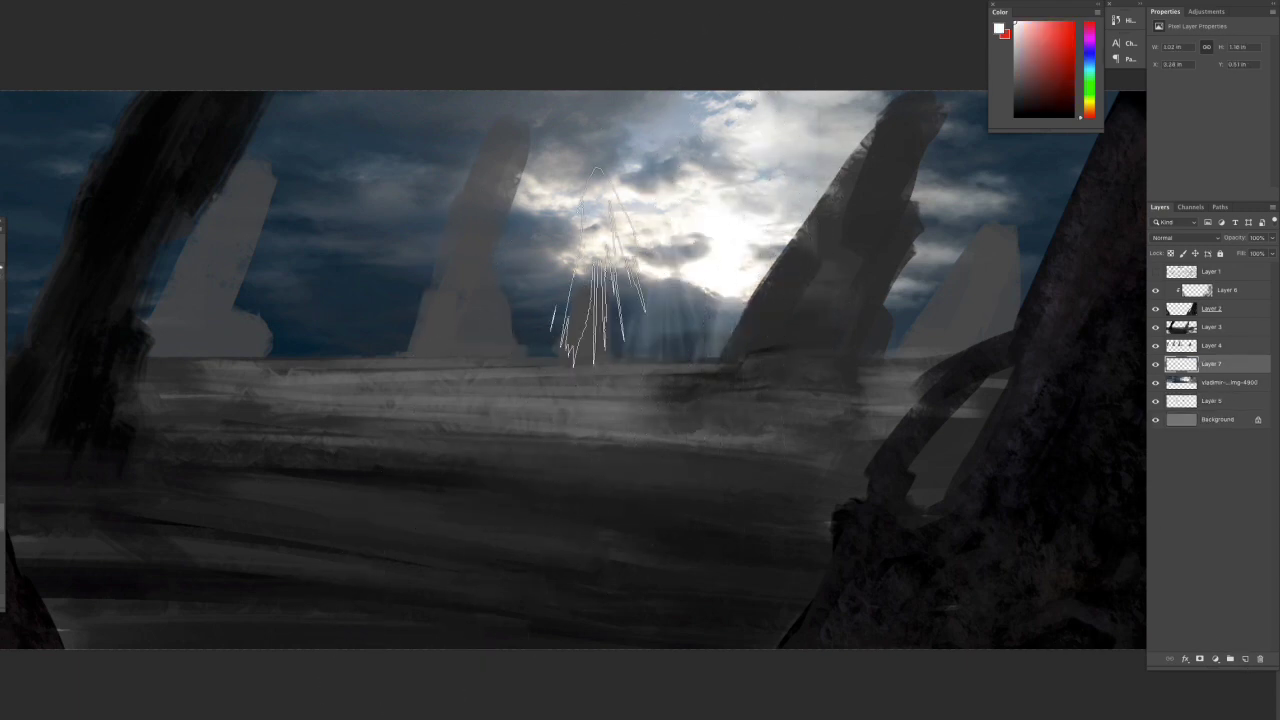
{"action": "key", "text": "F5"}
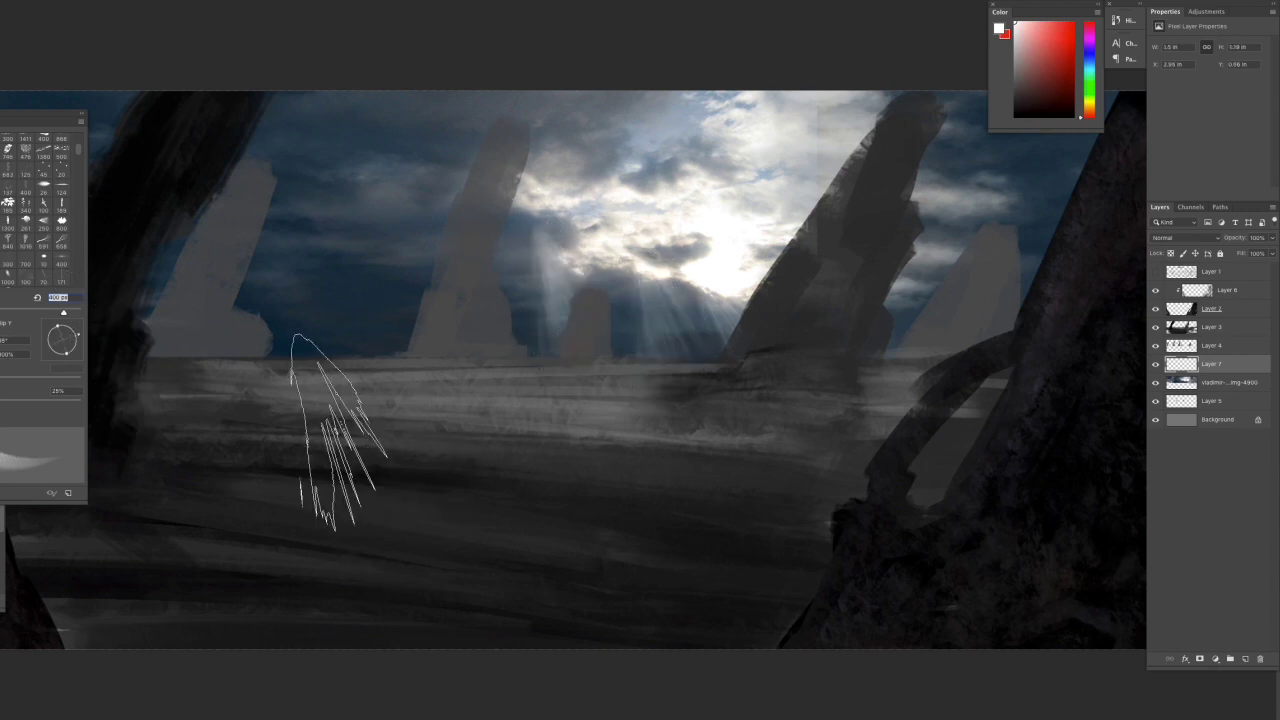
{"action": "left_click", "coordinate": [580, 260]}
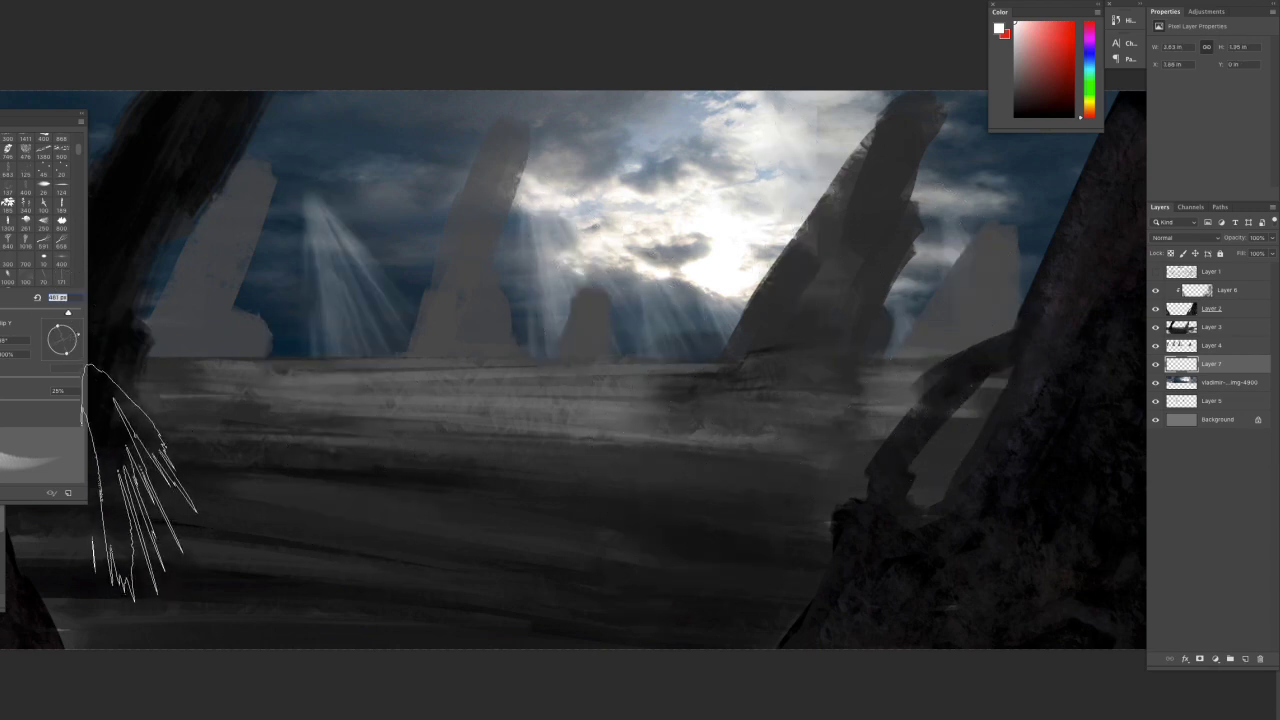
{"action": "key", "text": "F5"}
{"action": "left_click_drag", "start_coordinate": [90, 110], "coordinate": [240, 330]}
{"action": "left_click_drag", "start_coordinate": [300, 225], "coordinate": [400, 340]}
{"action": "key", "text": "ctrl+z"}
{"action": "key", "text": "ctrl+z"}
{"action": "key", "text": "F5"}
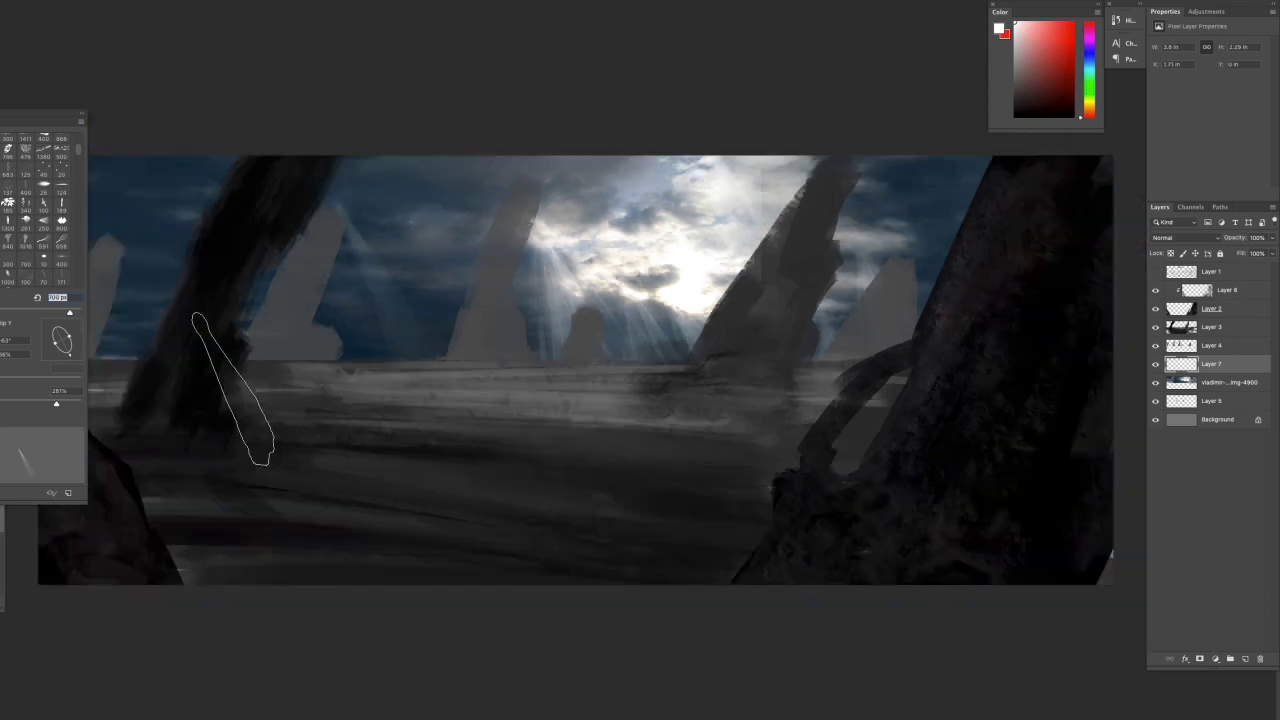
Enlarge and rotate the ray brush tip, removing a misplaced streak near the right rock
{"action": "key", "text": "ctrl+minus"}
{"action": "key", "text": "bracketright"}
{"action": "left_click", "coordinate": [822, 330]}
{"action": "key", "text": "ctrl+z"}
{"action": "left_click", "coordinate": [354, 321]}
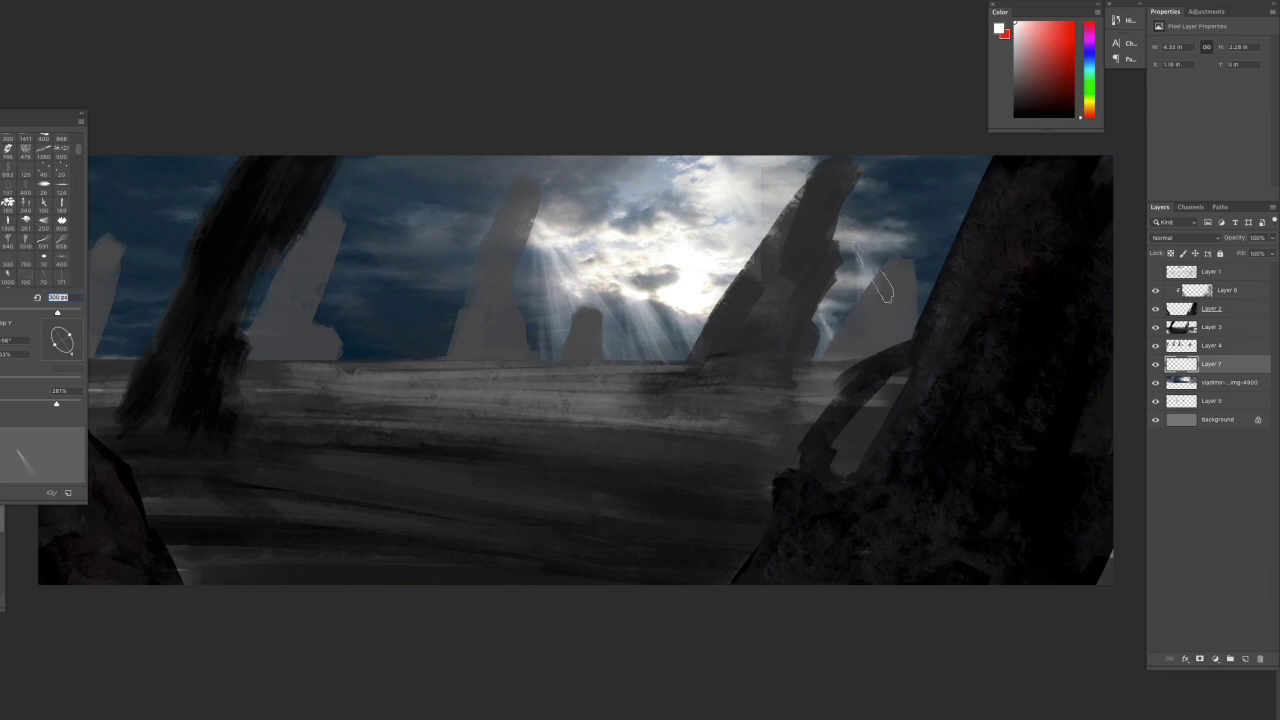
{"action": "key", "text": "F5"}
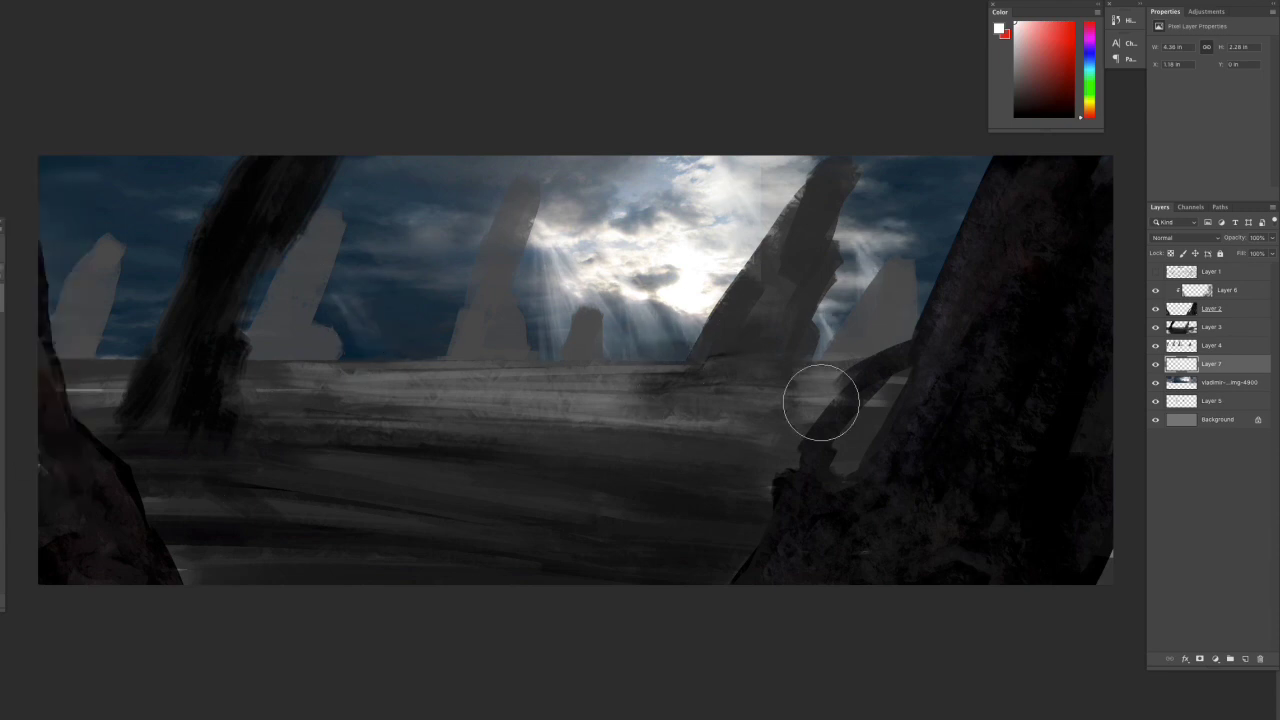
Shift the light-ray layer right and lower with Free Transform
{"action": "key", "text": "ctrl+t"}
{"action": "left_click_drag", "start_coordinate": [674, 457], "coordinate": [723, 457]}
{"action": "key", "text": "Return"}
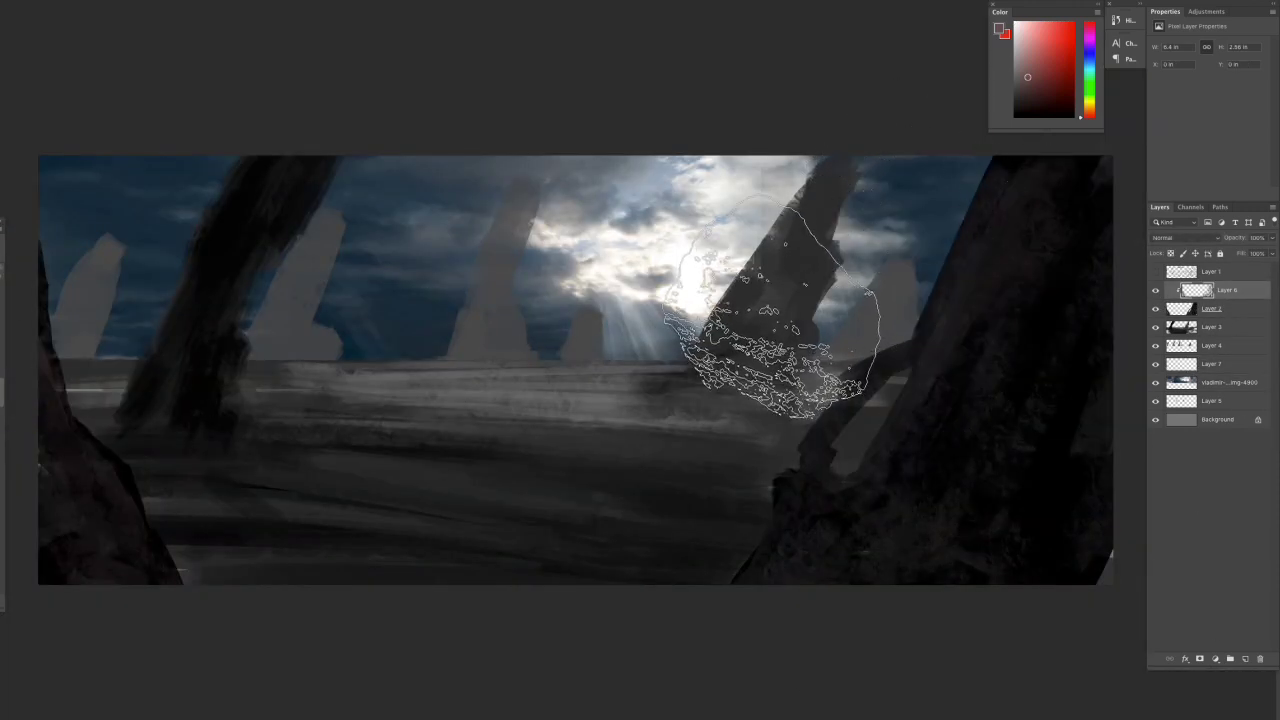
Paint dark bluish texture onto the right and foreground rocks and merge it into Layer 2
{"action": "left_click_drag", "start_coordinate": [966, 343], "coordinate": [831, 600]}
{"action": "left_click_drag", "start_coordinate": [985, 605], "coordinate": [1094, 386]}
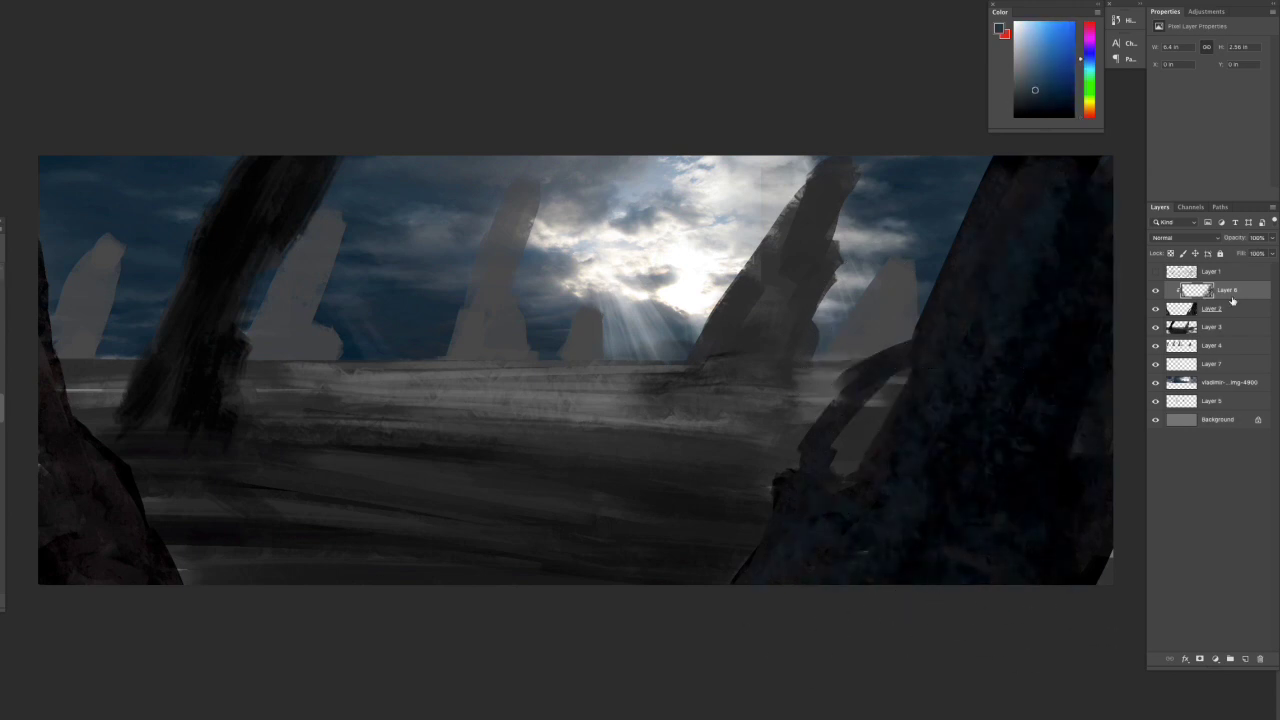
{"action": "left_click", "coordinate": [966, 294], "text": "alt"}
{"action": "left_click", "coordinate": [55, 494], "text": "alt"}
{"action": "left_click_drag", "start_coordinate": [88, 470], "coordinate": [55, 390]}
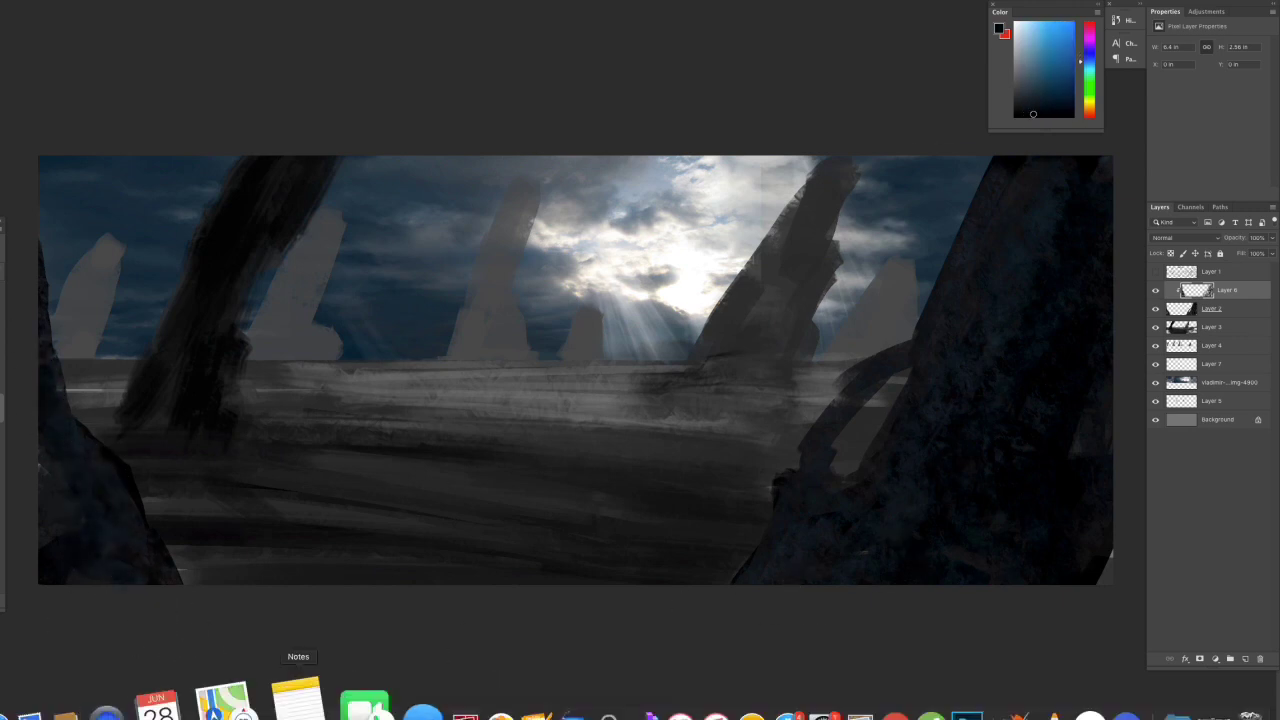
{"action": "key", "text": "ctrl+e"}
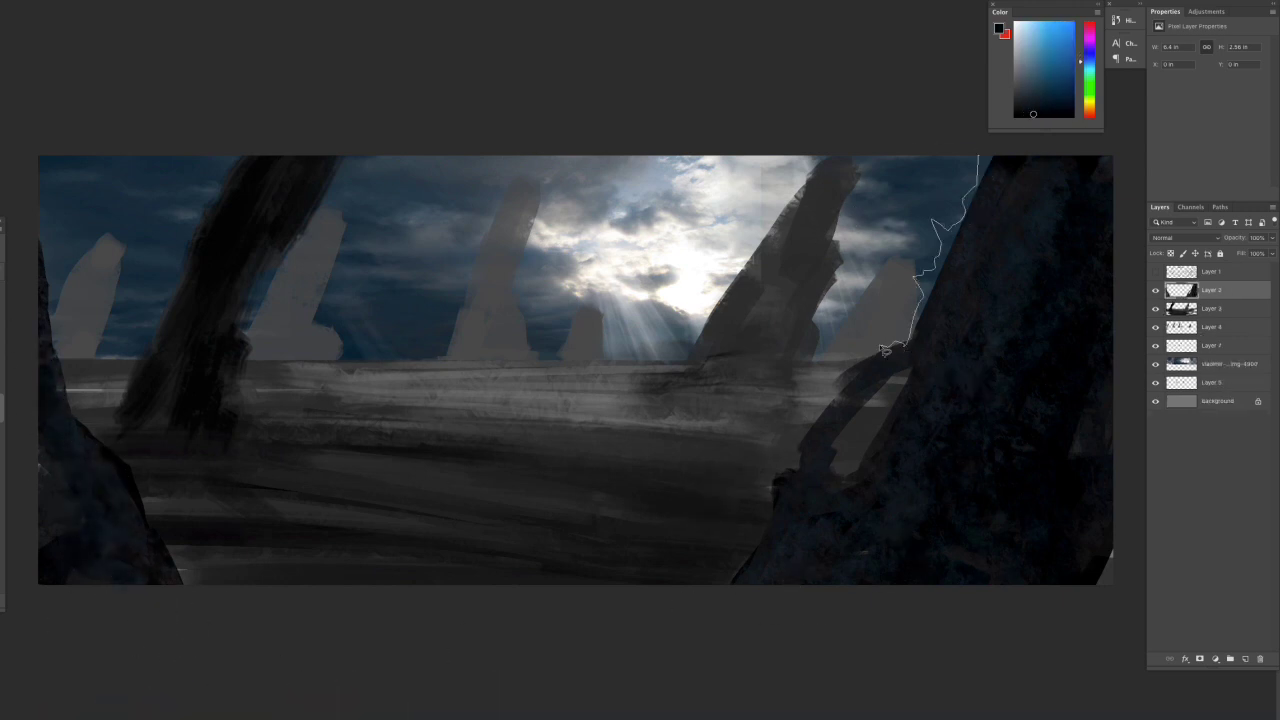
Lasso the right foreground rock and paint lighter texture inside it with darker edges
{"action": "left_click", "coordinate": [987, 143]}
{"action": "key", "text": "b"}
{"action": "left_click_drag", "start_coordinate": [829, 371], "coordinate": [606, 594]}
{"action": "left_click_drag", "start_coordinate": [1020, 149], "coordinate": [960, 270]}
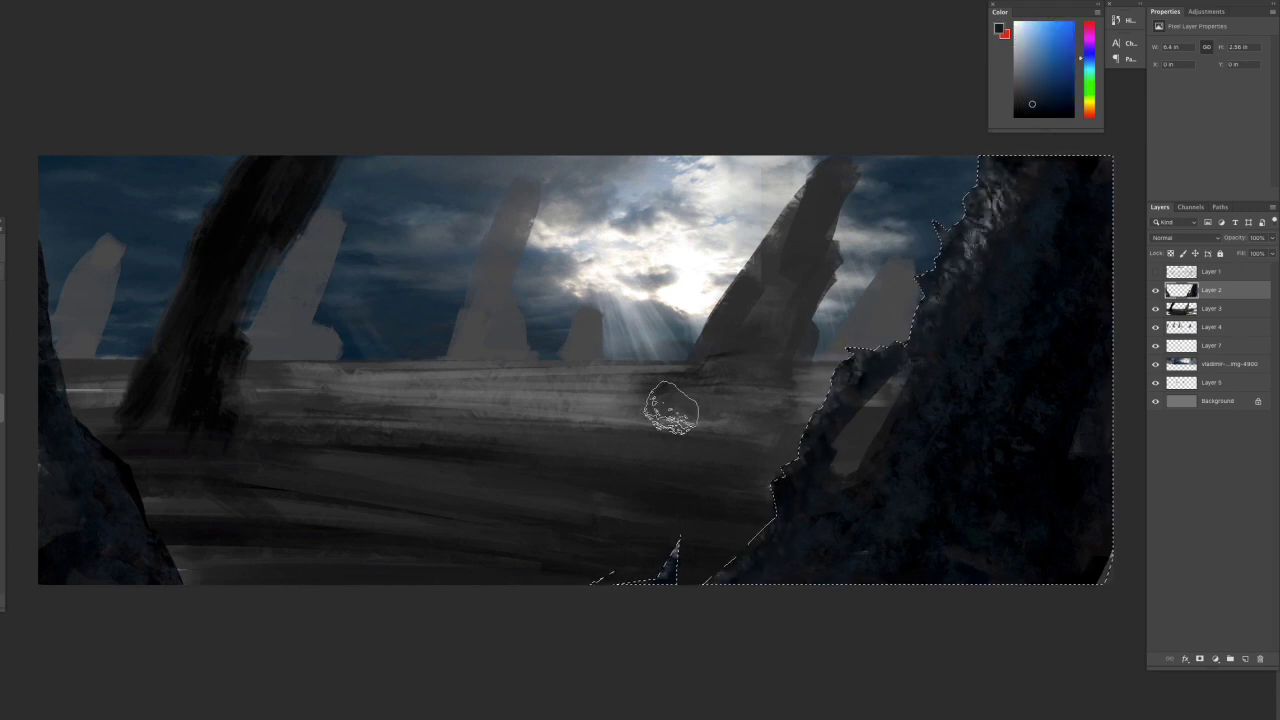
{"action": "left_click_drag", "start_coordinate": [863, 363], "coordinate": [900, 480]}
{"action": "left_click_drag", "start_coordinate": [938, 222], "coordinate": [1034, 257]}
{"action": "key", "text": "ctrl+d"}
{"action": "left_click_drag", "start_coordinate": [771, 497], "coordinate": [900, 478]}
Darken part of the right rock and its edge against the sky with dark blue-grey
{"action": "key", "text": "b"}
{"action": "left_click", "coordinate": [862, 452], "text": "alt"}
{"action": "mouse_move", "coordinate": [900, 385]}
{"action": "left_mouse_down"}
{"action": "mouse_move", "coordinate": [905, 495]}
{"action": "mouse_move", "coordinate": [851, 480]}
{"action": "mouse_move", "coordinate": [880, 437]}
{"action": "left_mouse_up"}
{"action": "left_click", "coordinate": [909, 503], "text": "alt"}
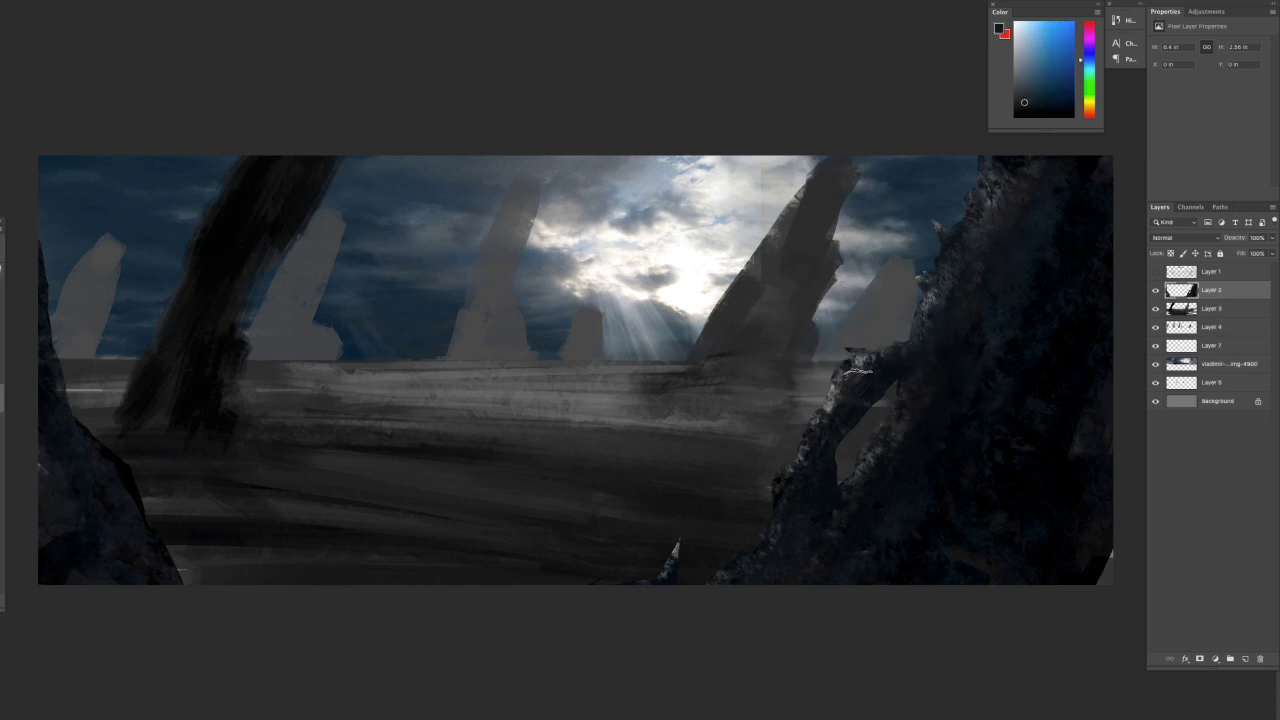
{"action": "left_click", "coordinate": [940, 230], "text": "alt"}
{"action": "left_click_drag", "start_coordinate": [940, 230], "coordinate": [988, 256]}
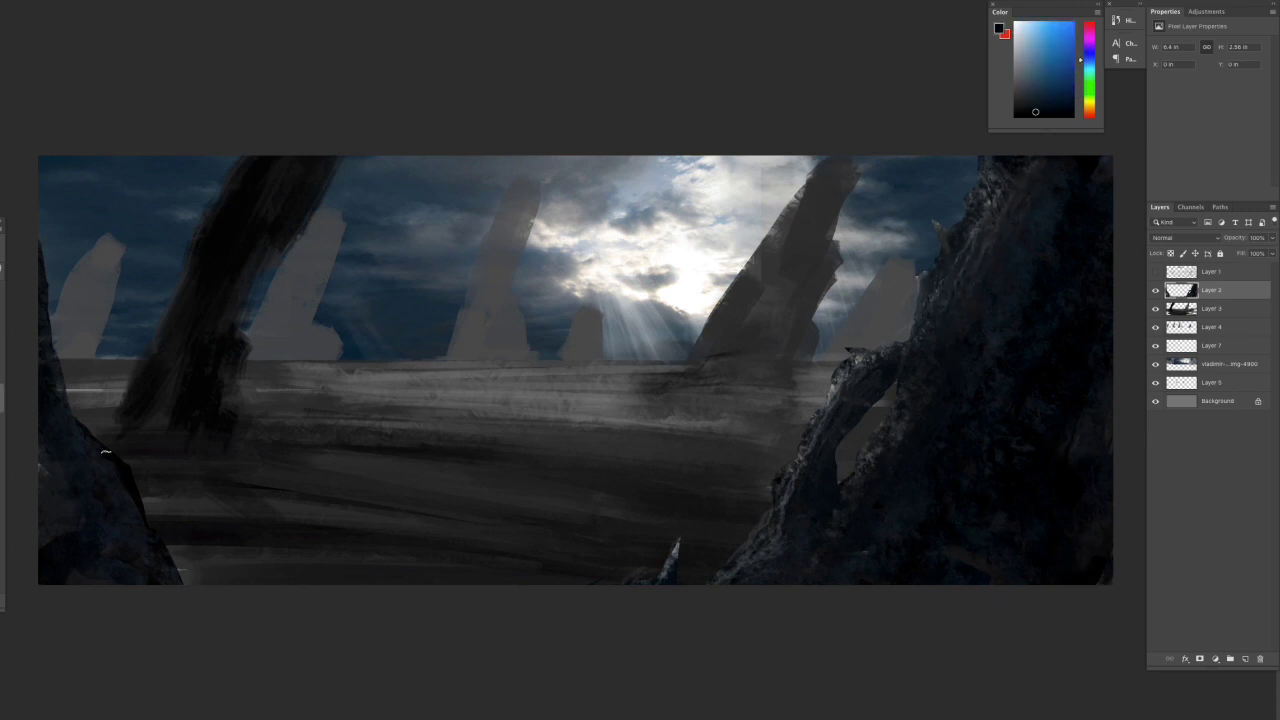
{"action": "left_click", "coordinate": [1181, 290], "text": "ctrl"}
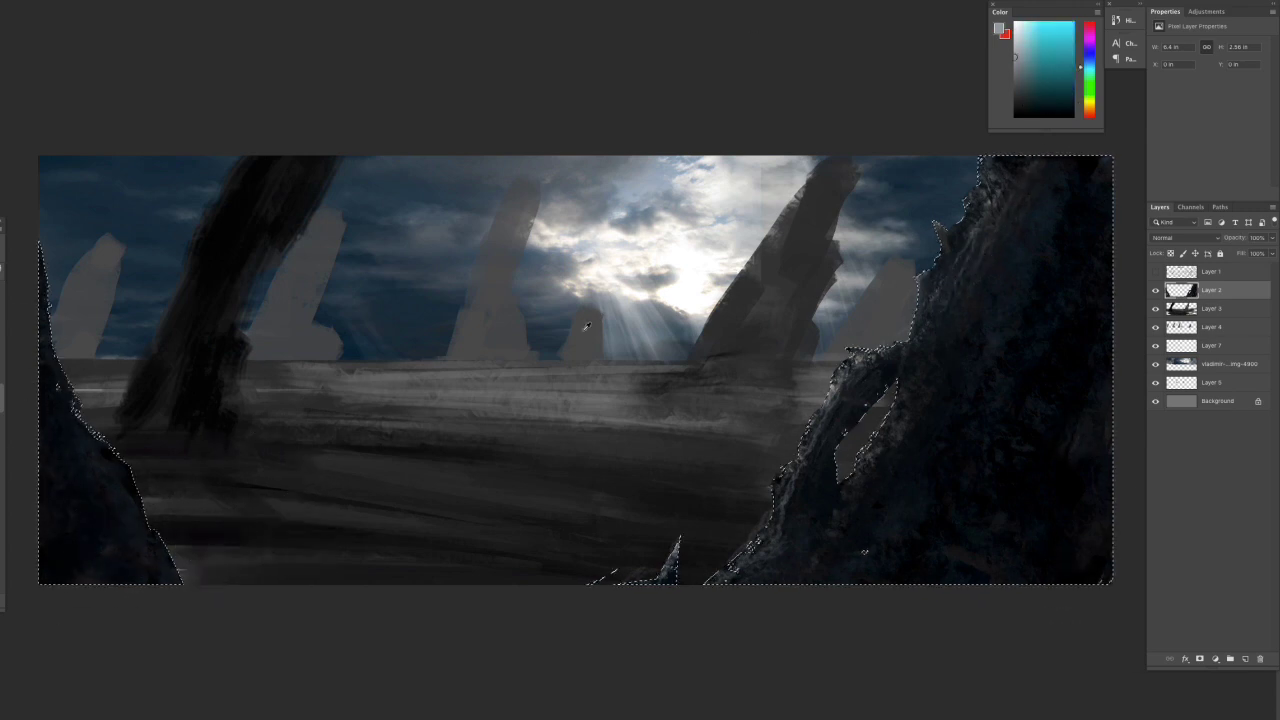
{"action": "key", "text": "ctrl+d"}
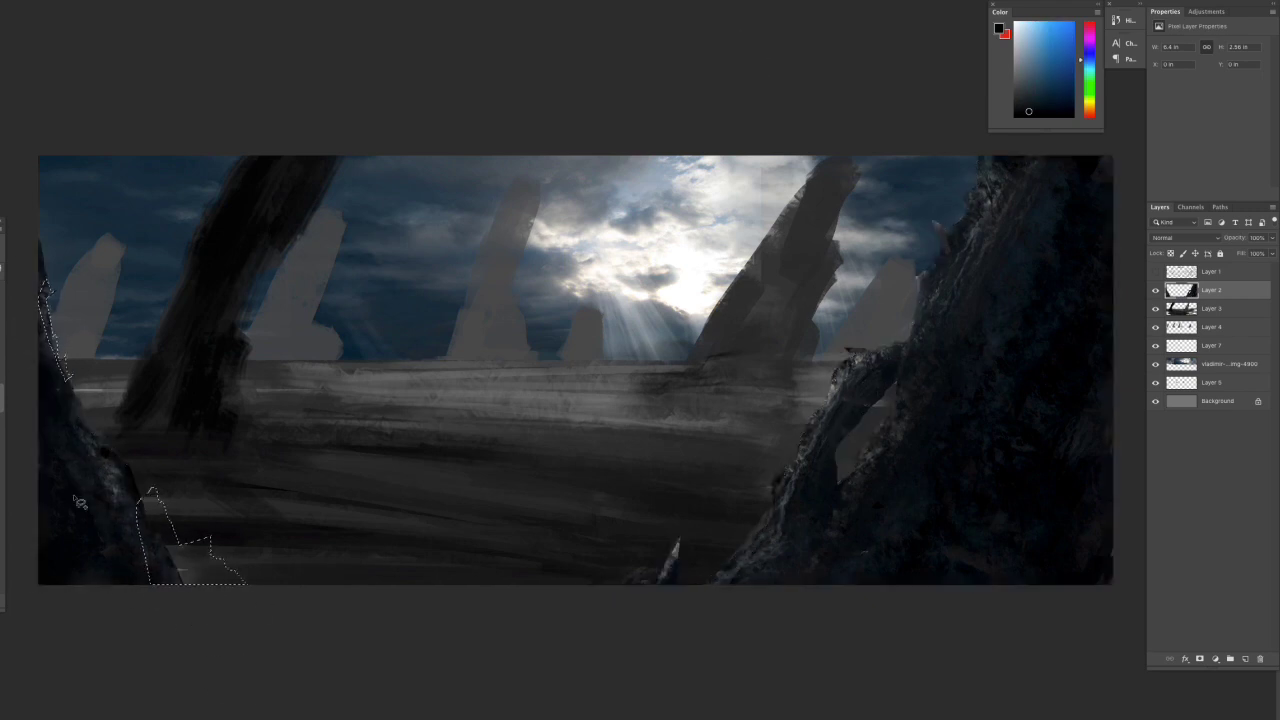
{"action": "key", "text": "ctrl+shift+d"}
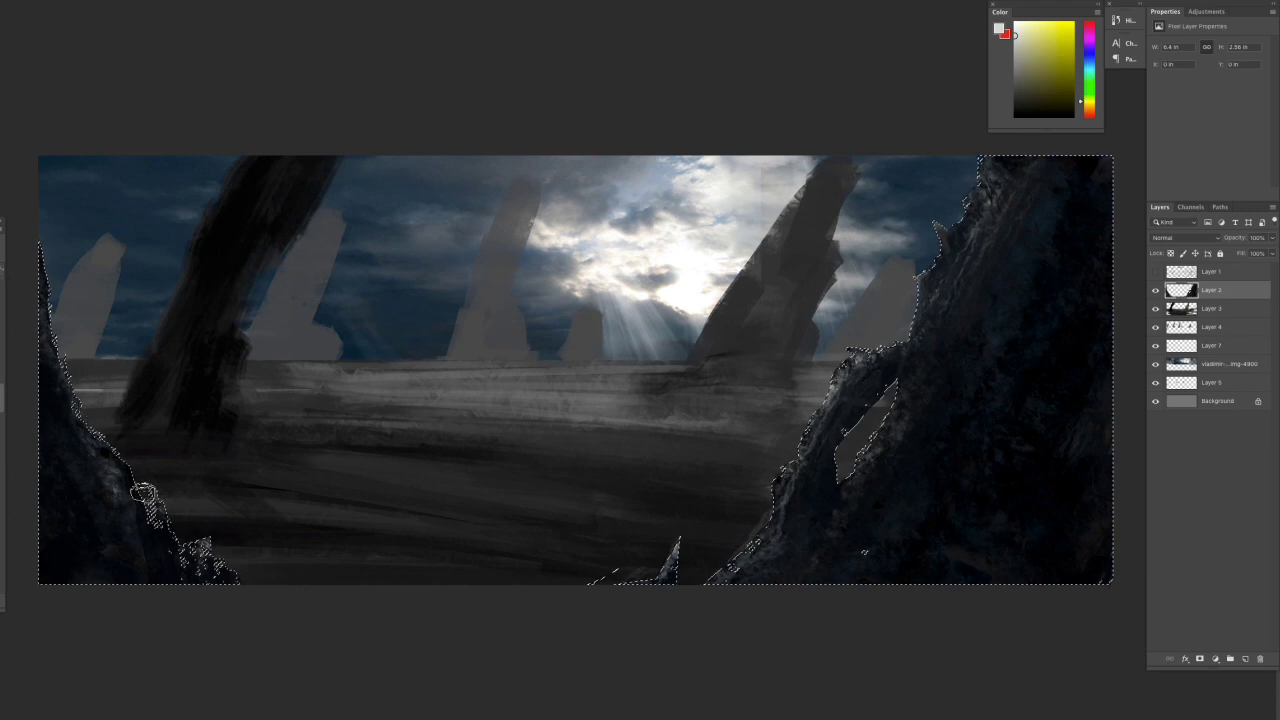
{"action": "key", "text": "ctrl+d"}
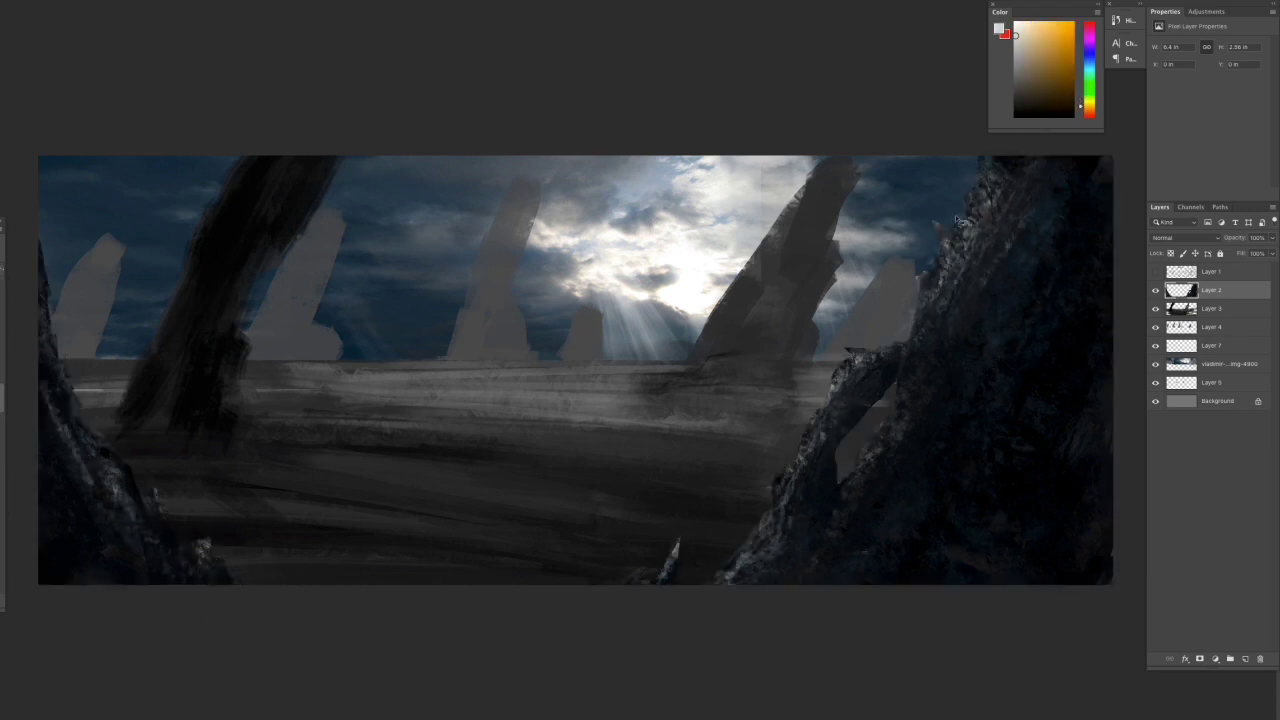
On Layer 3, lasso the left leaning monolith and brush detailed dark rock texture over it
{"action": "left_click", "coordinate": [976, 321], "text": "alt"}
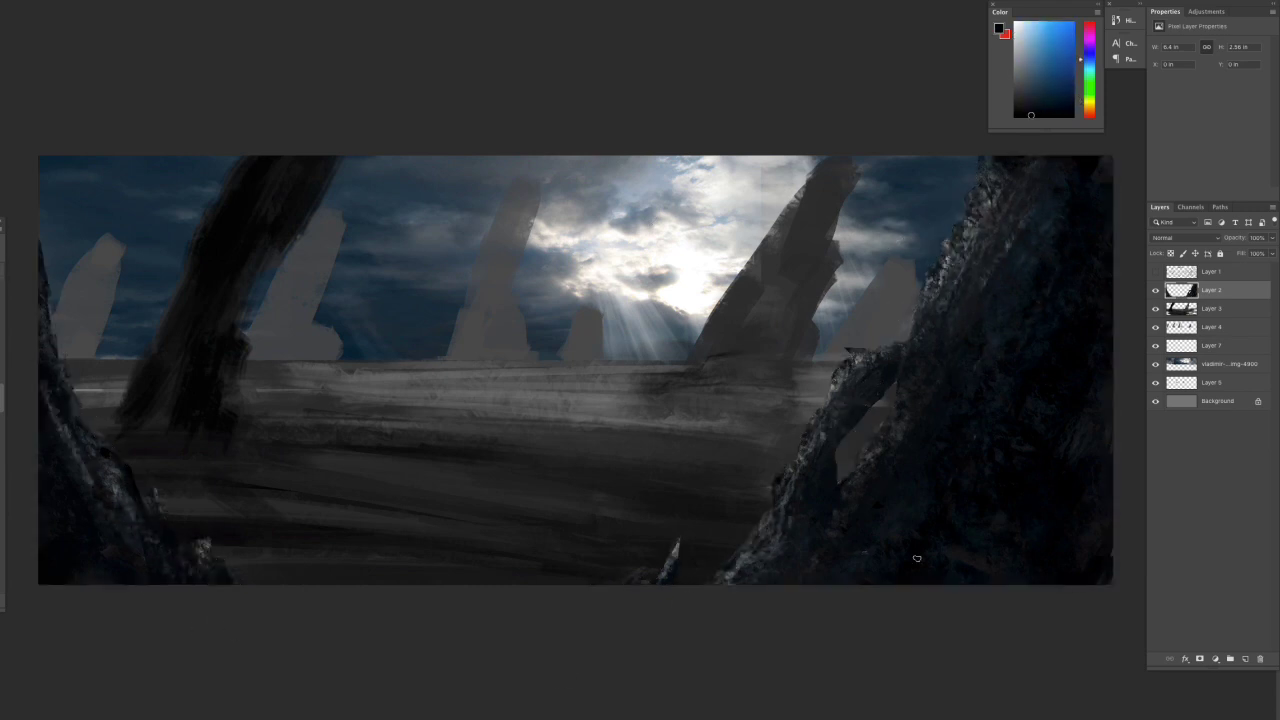
{"action": "key", "text": "alt+bracketleft"}
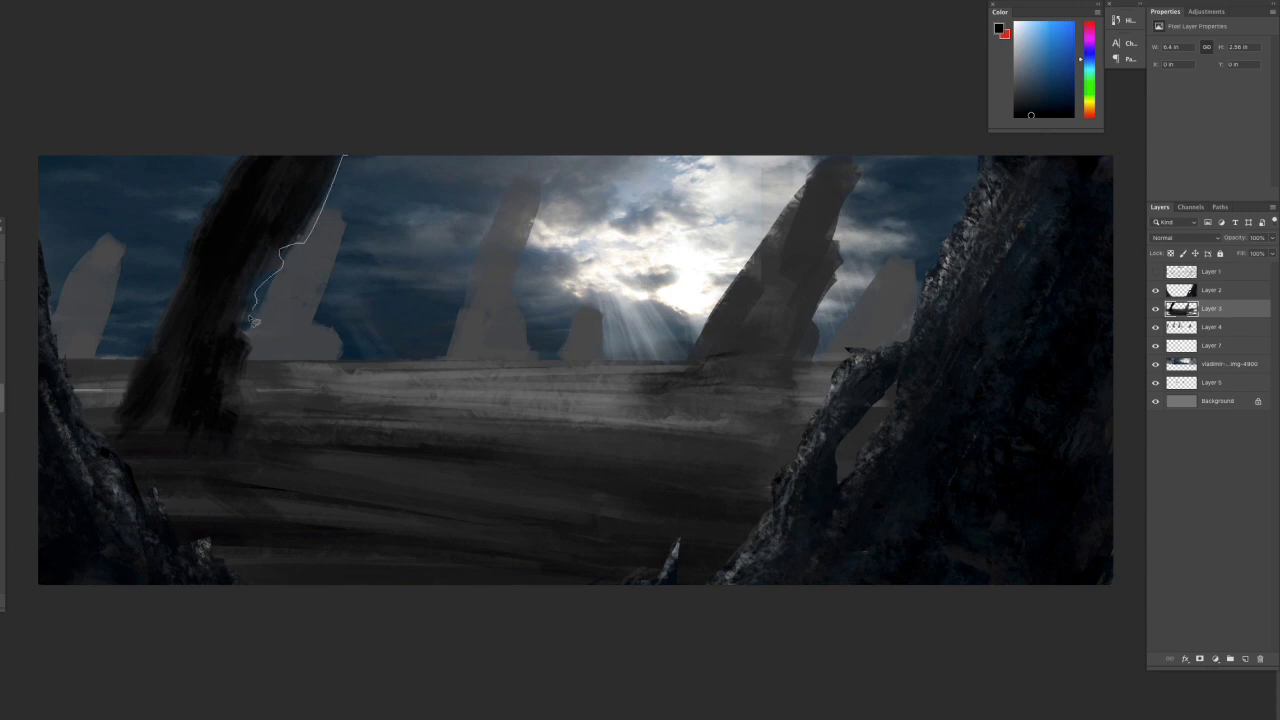
{"action": "left_click", "coordinate": [185, 265]}
{"action": "key", "text": "b"}
{"action": "mouse_move", "coordinate": [257, 400]}
{"action": "left_mouse_down"}
{"action": "mouse_move", "coordinate": [257, 414]}
{"action": "mouse_move", "coordinate": [245, 200]}
{"action": "mouse_move", "coordinate": [150, 400]}
{"action": "left_mouse_up"}
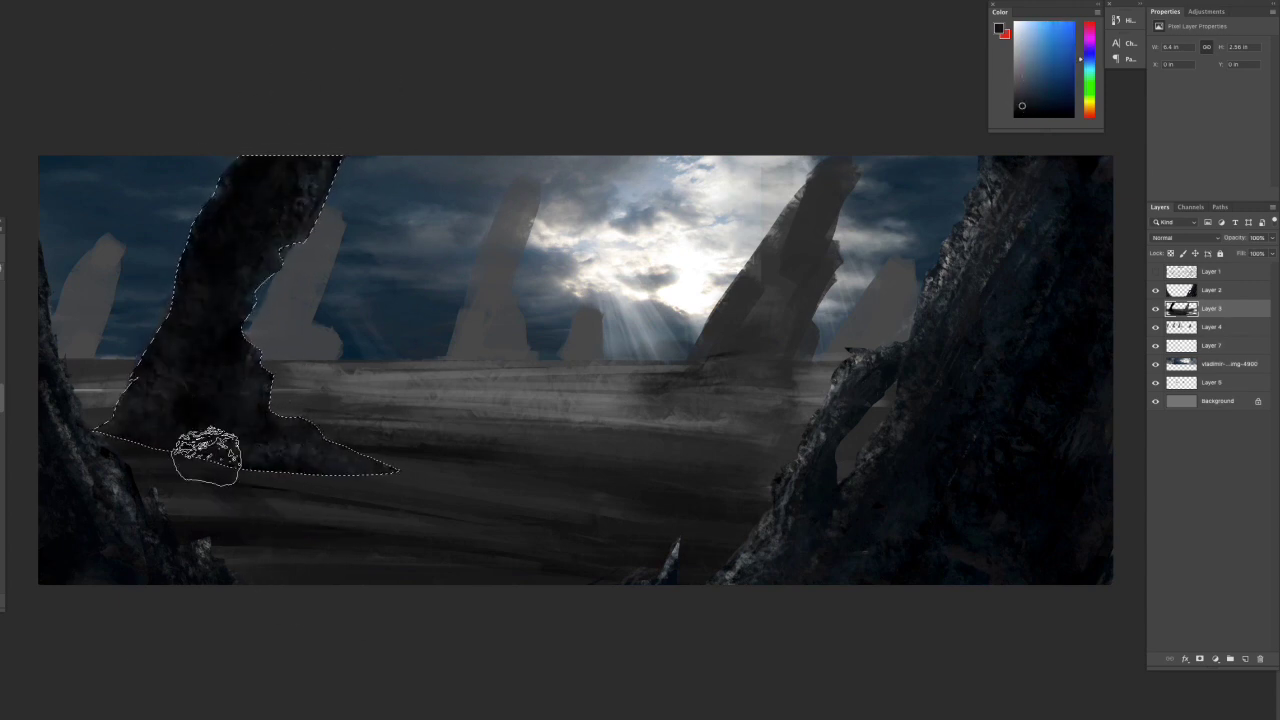
{"action": "left_click_drag", "start_coordinate": [243, 414], "coordinate": [286, 443]}
{"action": "key", "text": "ctrl+d"}
Paint the lower ground bluish with a textured patch and bright glints along the horizon
{"action": "mouse_move", "coordinate": [195, 467]}
{"action": "left_mouse_down"}
{"action": "mouse_move", "coordinate": [160, 400]}
{"action": "mouse_move", "coordinate": [400, 540]}
{"action": "left_mouse_up"}
{"action": "key", "text": "ctrl+d"}
{"action": "key", "text": "F5"}
{"action": "key", "text": "F5"}
{"action": "mouse_move", "coordinate": [457, 528]}
{"action": "left_mouse_down"}
{"action": "mouse_move", "coordinate": [860, 585]}
{"action": "mouse_move", "coordinate": [643, 418]}
{"action": "mouse_move", "coordinate": [575, 420]}
{"action": "left_mouse_up"}
{"action": "key", "text": "ctrl+d"}
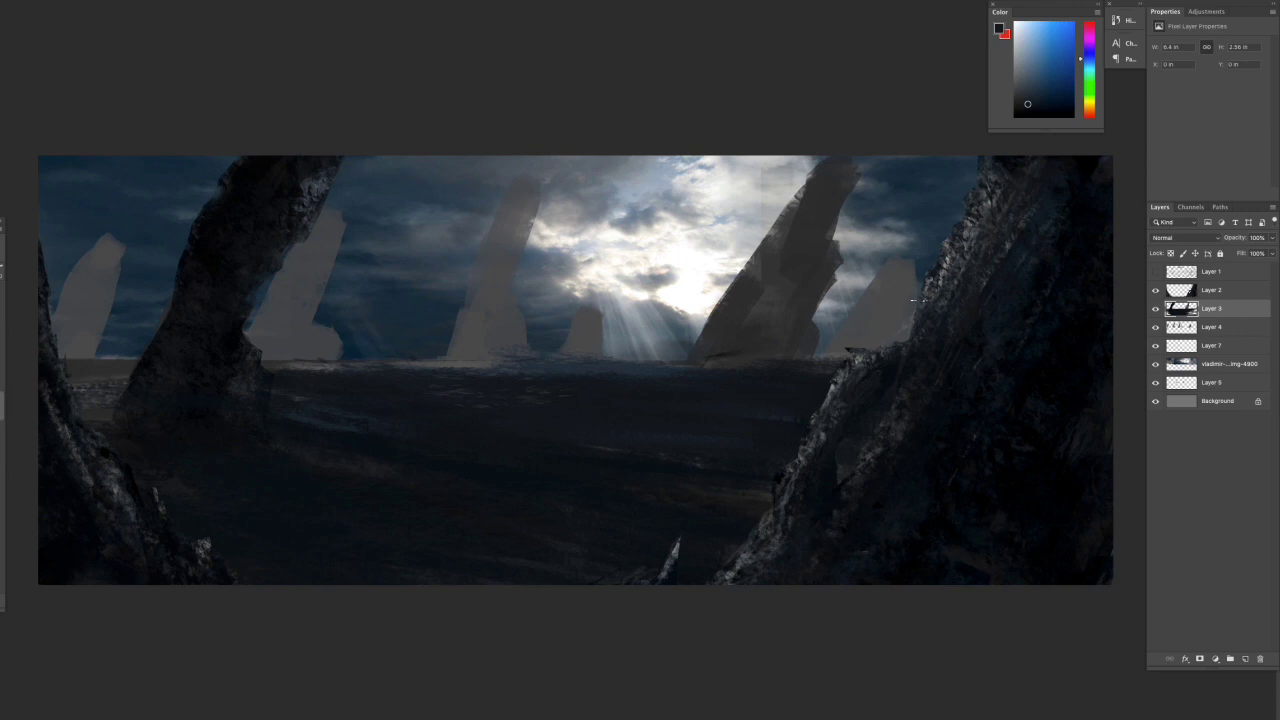
{"action": "left_click_drag", "start_coordinate": [771, 423], "coordinate": [68, 387]}
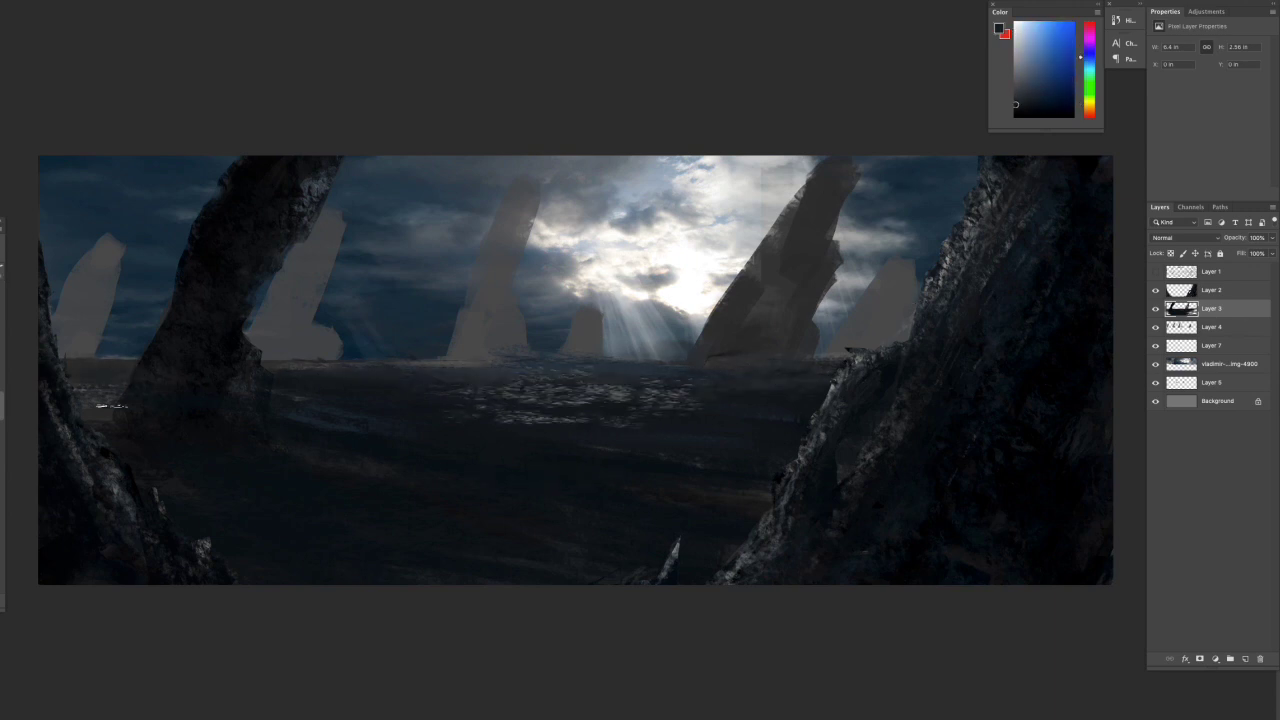
Lasso the leaning monolith right of centre and brush brighter texture onto its upper part
{"action": "key", "text": "alt+bracketleft"}
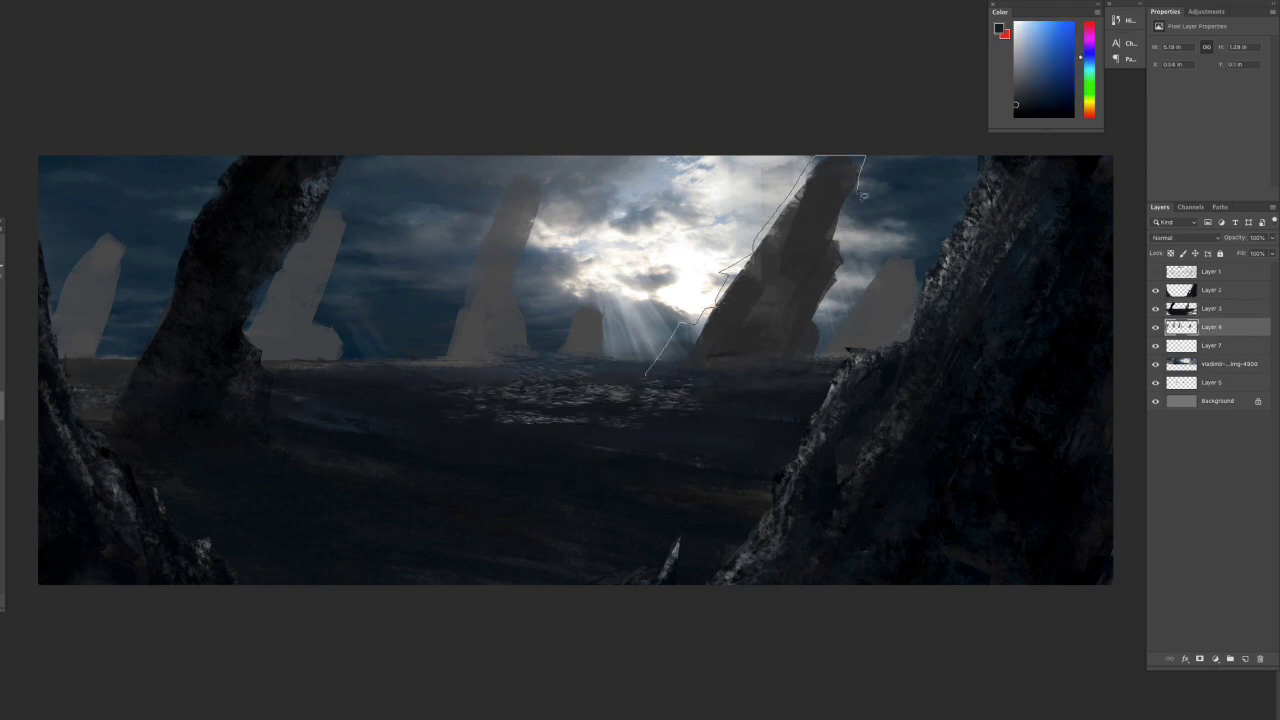
{"action": "left_click_drag", "start_coordinate": [802, 385], "coordinate": [648, 377]}
{"action": "key", "text": "alt+bracketright"}
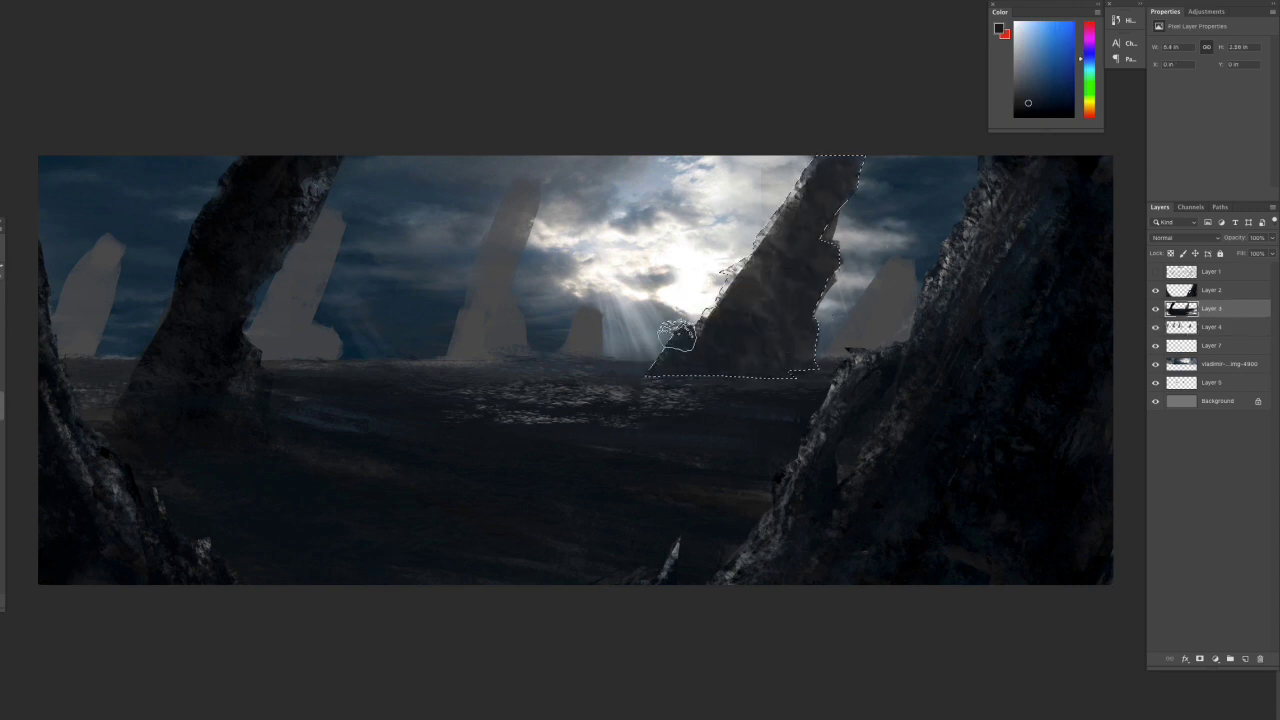
{"action": "mouse_move", "coordinate": [812, 268]}
{"action": "left_mouse_down"}
{"action": "mouse_move", "coordinate": [757, 277]}
{"action": "mouse_move", "coordinate": [786, 257]}
{"action": "mouse_move", "coordinate": [768, 358]}
{"action": "left_mouse_up"}
{"action": "key", "text": "ctrl+d"}
{"action": "key", "text": "ctrl+d"}
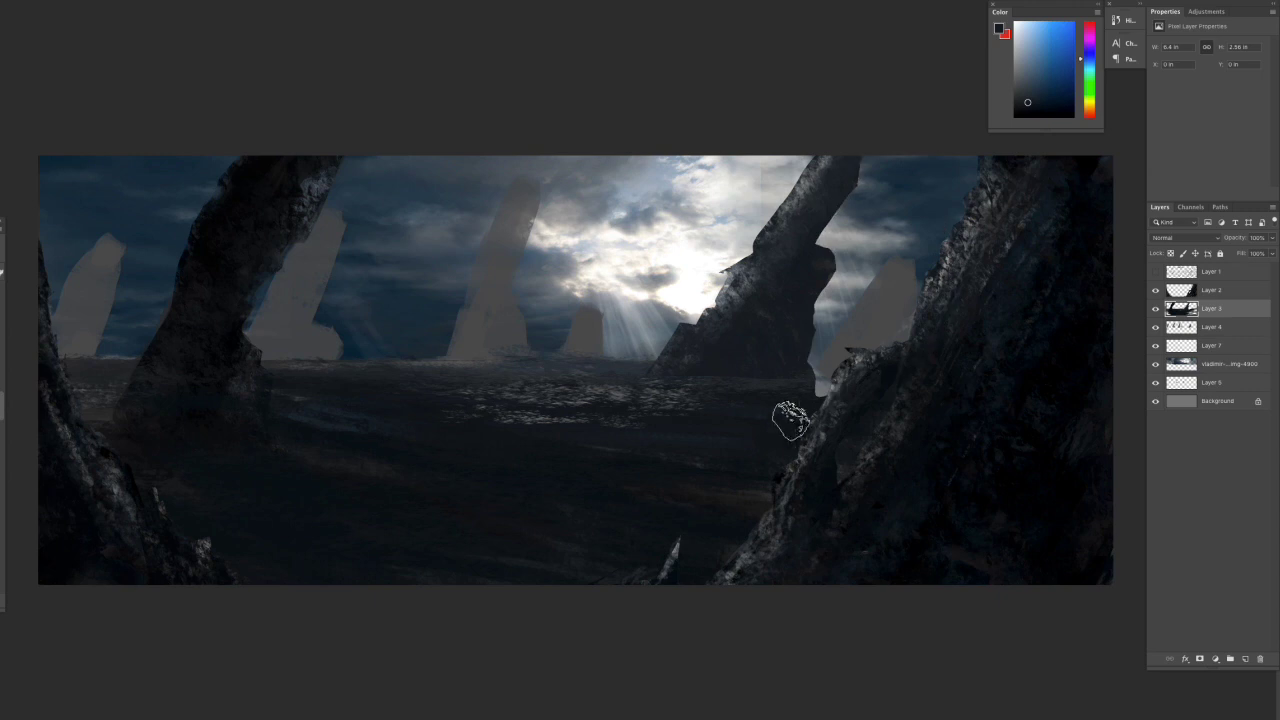
Darken the speckled ground, horizon band and mid-ground with dark blue tones
{"action": "left_click_drag", "start_coordinate": [630, 382], "coordinate": [486, 406]}
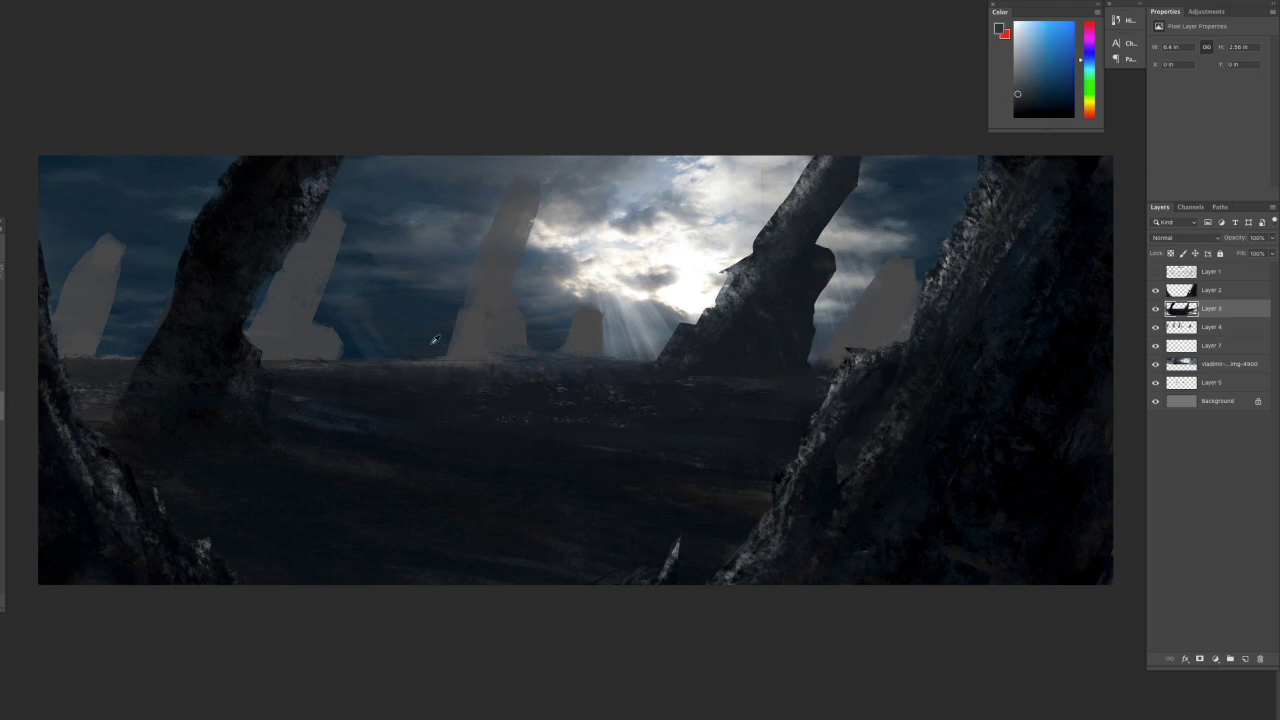
{"action": "left_click_drag", "start_coordinate": [363, 380], "coordinate": [810, 378]}
{"action": "left_click_drag", "start_coordinate": [694, 363], "coordinate": [826, 382]}
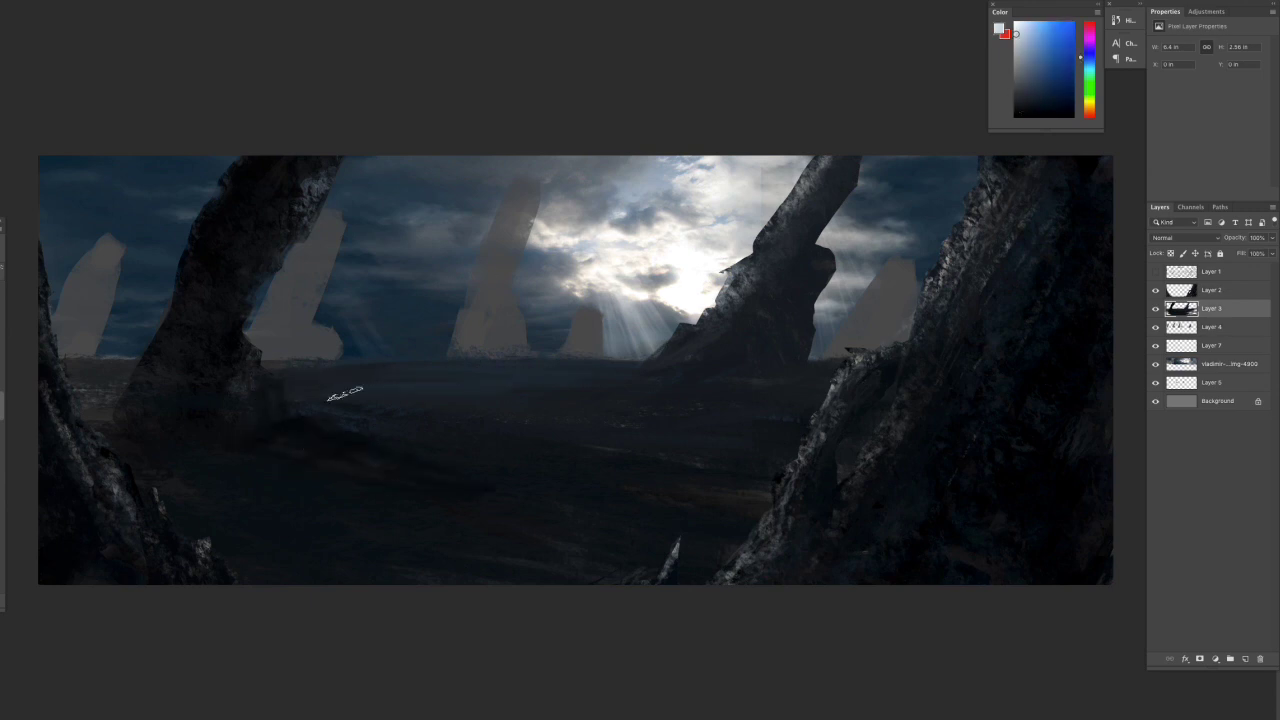
{"action": "left_click_drag", "start_coordinate": [343, 391], "coordinate": [526, 428]}
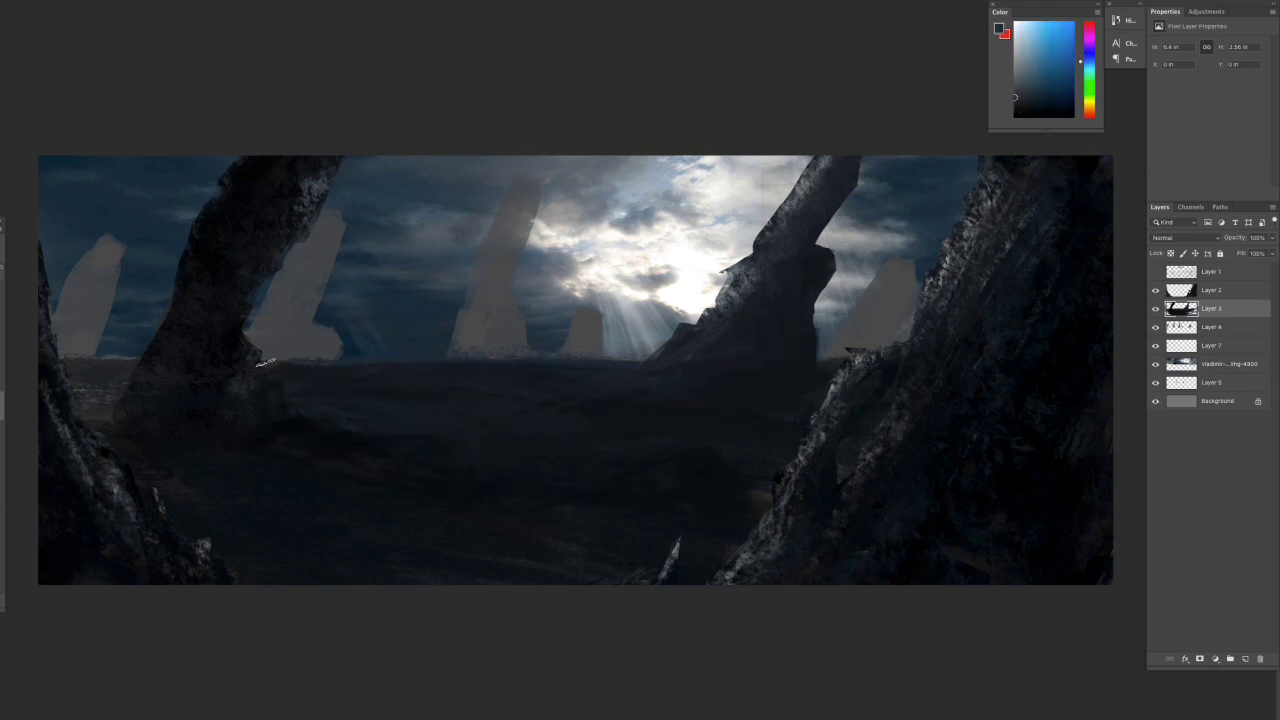
{"action": "left_click", "coordinate": [387, 290], "text": "alt"}
{"action": "left_click", "coordinate": [729, 320], "text": "alt"}
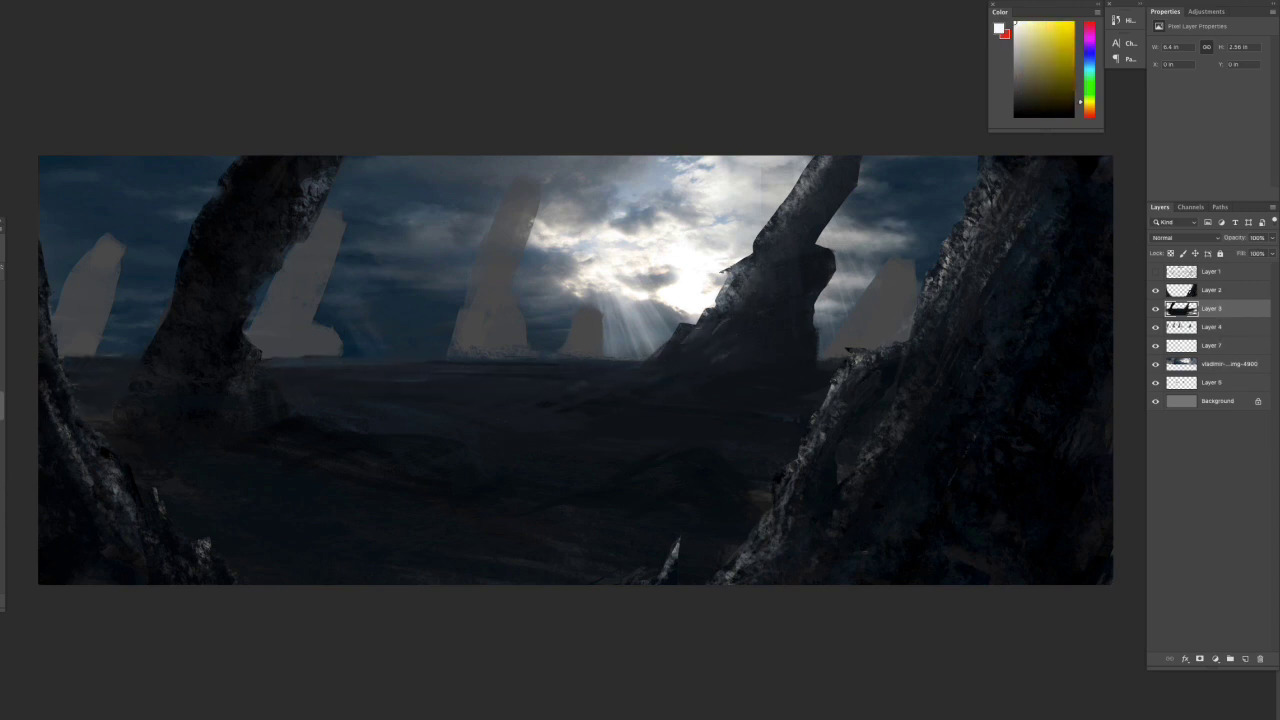
{"action": "left_click", "coordinate": [343, 451], "text": "alt"}
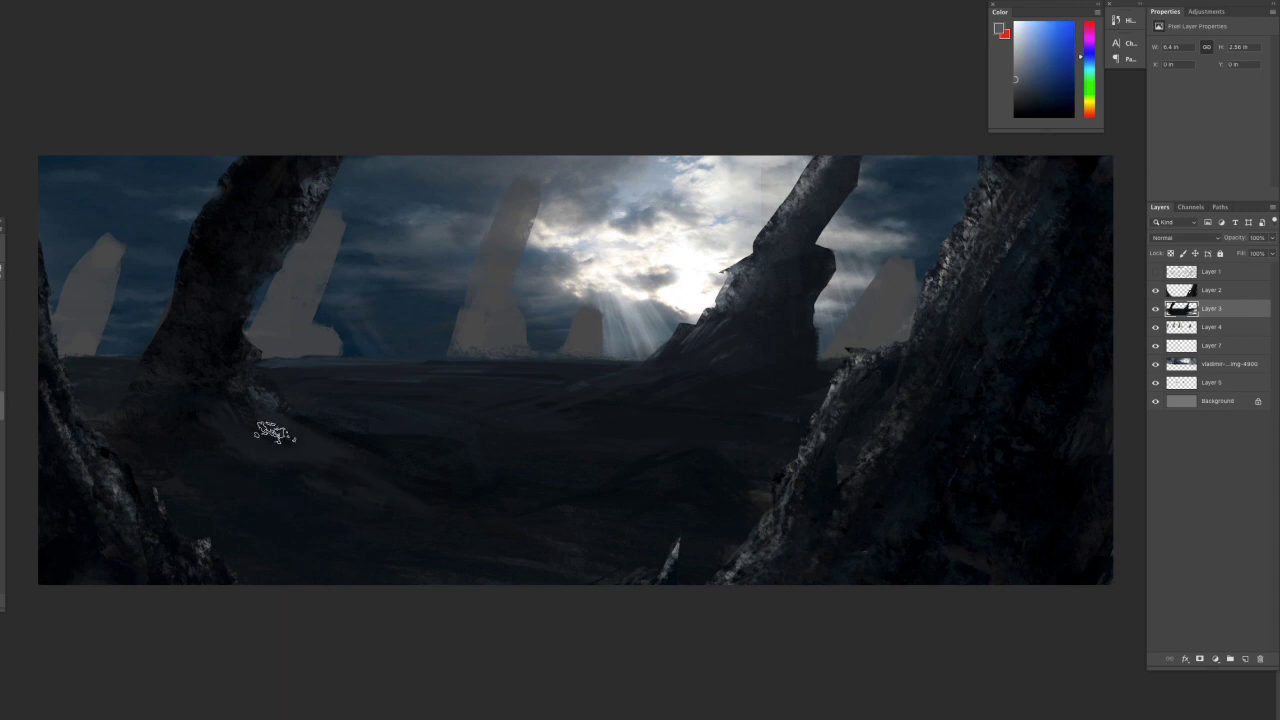
{"action": "left_click_drag", "start_coordinate": [366, 371], "coordinate": [314, 366]}
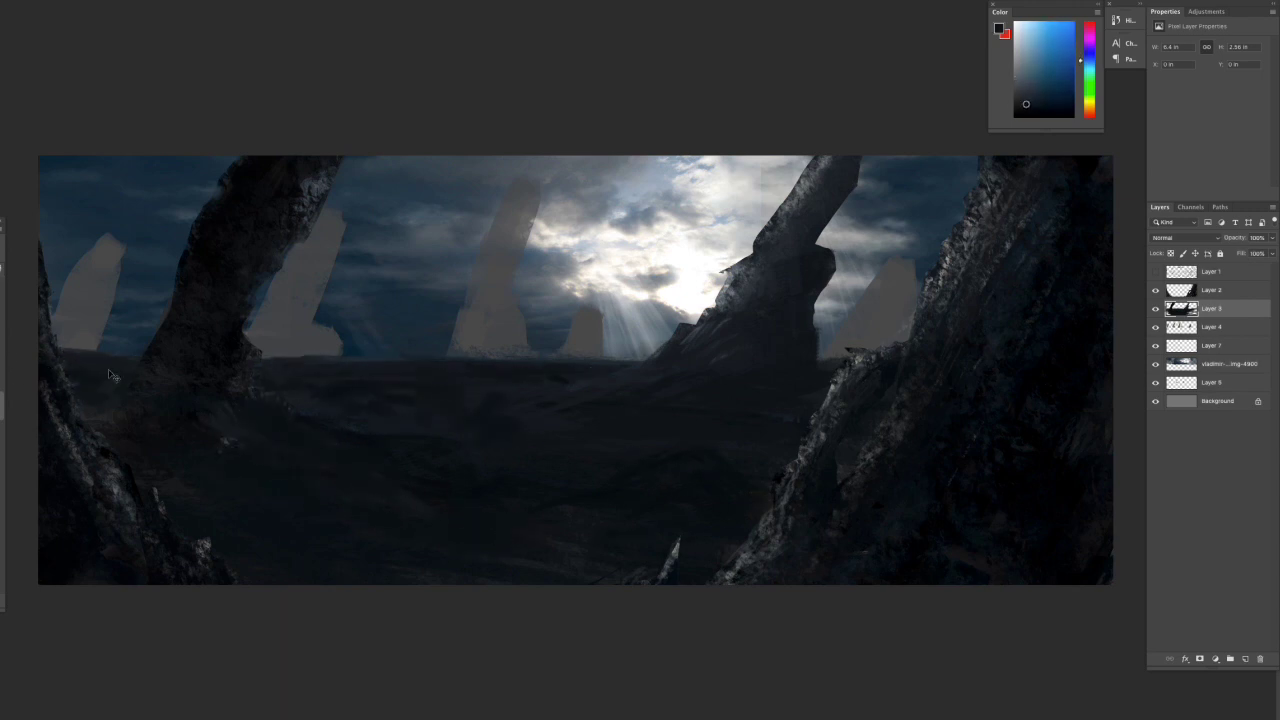
Sharpen the leaning monolith's peak into a point with a sampled dark blue
{"action": "left_click", "coordinate": [746, 288], "text": "alt"}
{"action": "left_click_drag", "start_coordinate": [832, 175], "coordinate": [806, 205]}
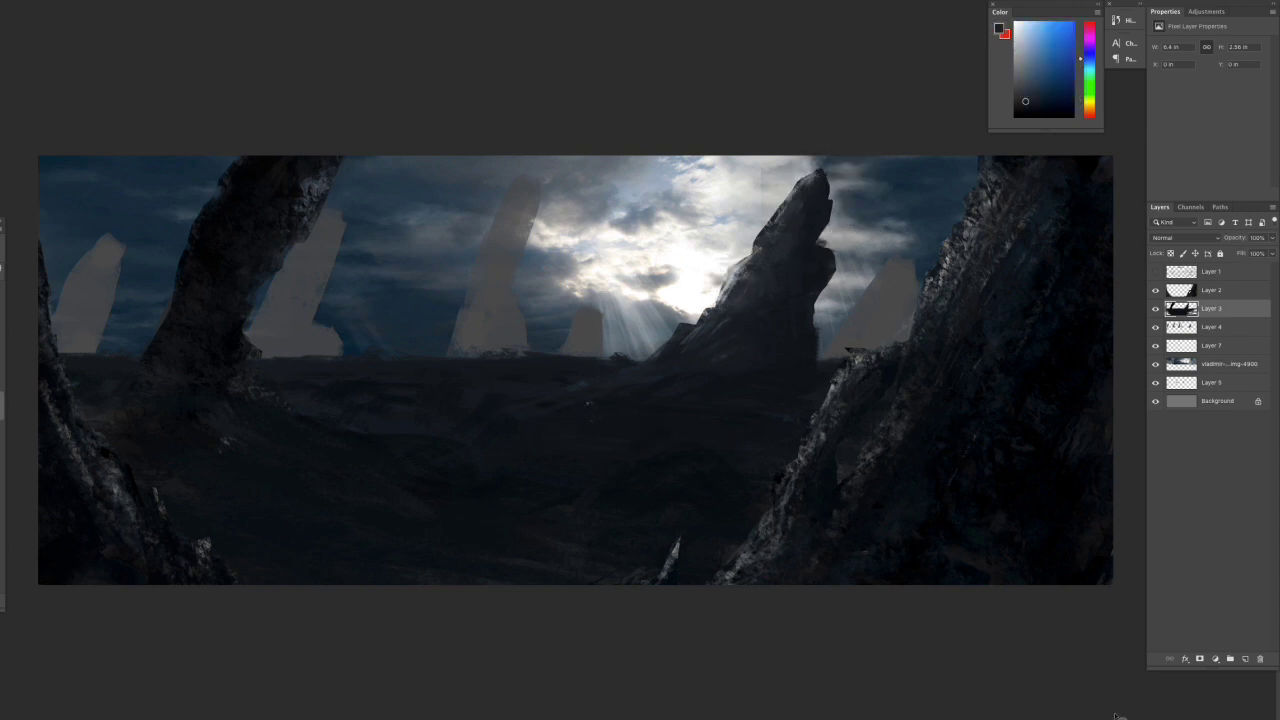
{"action": "left_click", "coordinate": [257, 400], "text": "alt"}
{"action": "key", "text": "ctrl+d"}
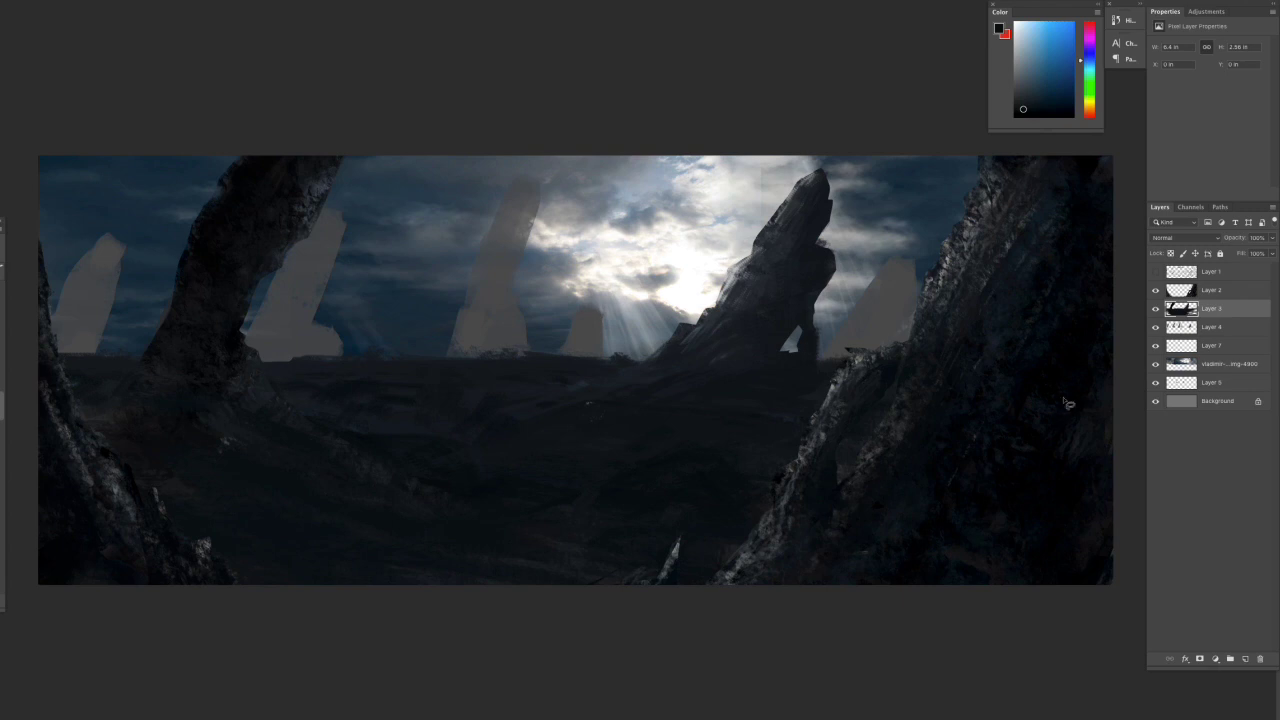
{"action": "left_click", "coordinate": [1181, 327], "text": "ctrl"}
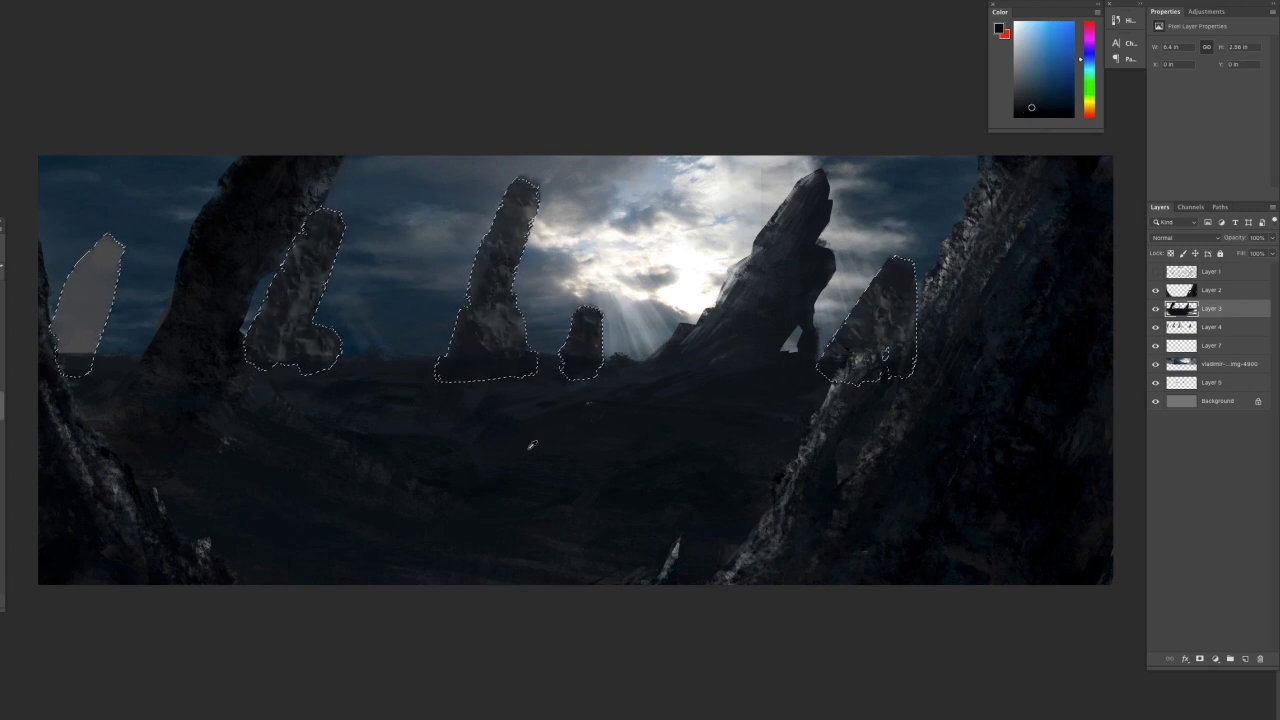
Paint rock texture into the grey spire silhouettes on Layer 4
{"action": "left_click_drag", "start_coordinate": [300, 300], "coordinate": [90, 300]}
{"action": "key", "text": "ctrl+d"}
{"action": "left_click", "coordinate": [1211, 327]}
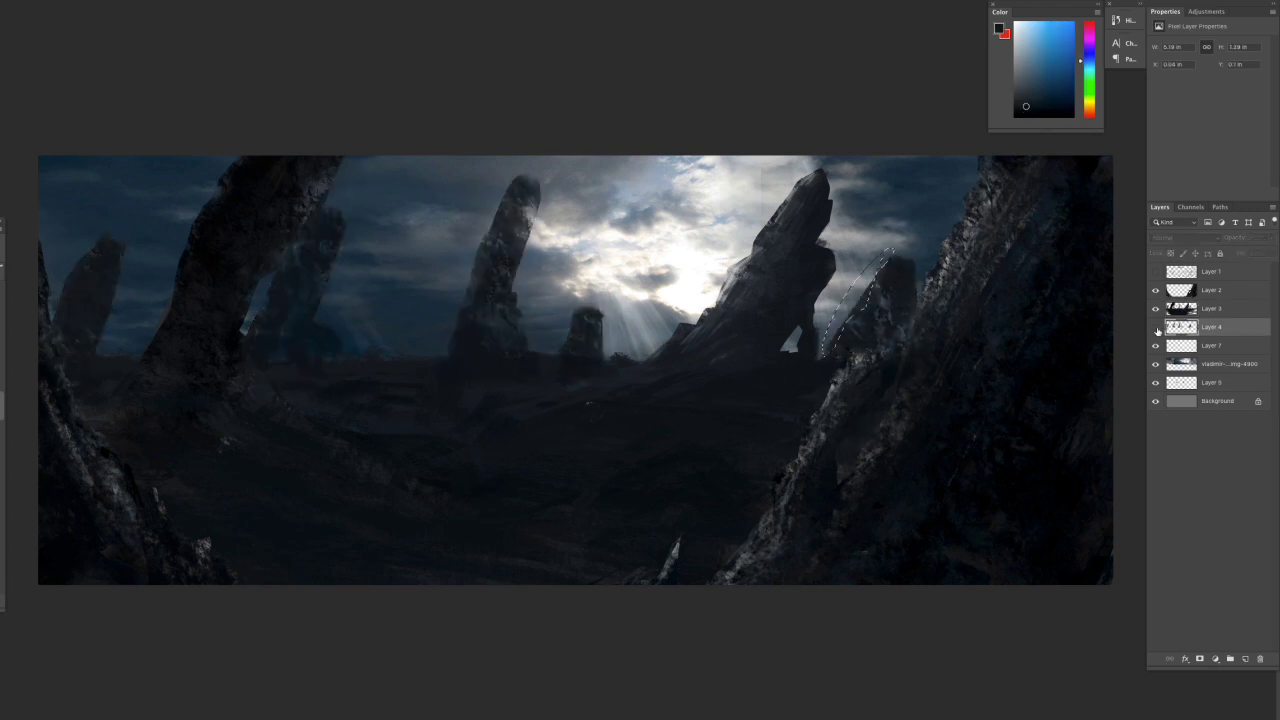
{"action": "left_click", "coordinate": [1155, 327]}
{"action": "left_click_drag", "start_coordinate": [580, 340], "coordinate": [880, 320]}
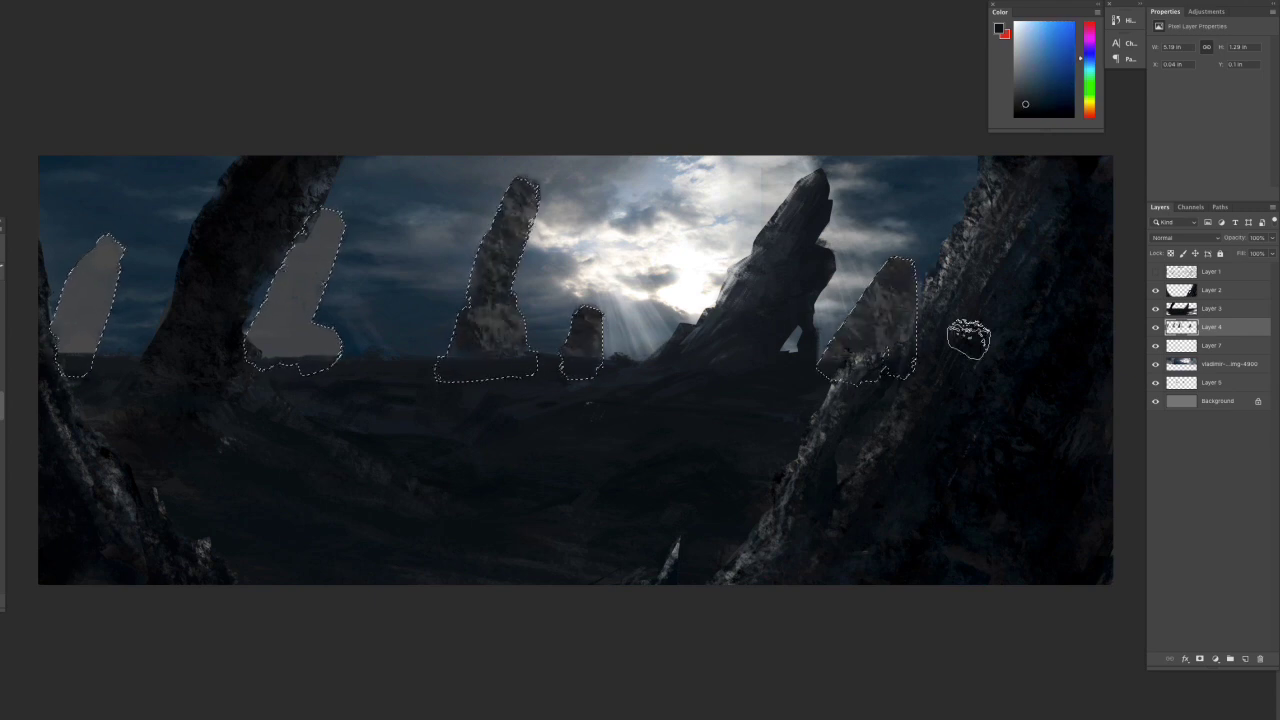
{"action": "left_click_drag", "start_coordinate": [85, 295], "coordinate": [258, 256]}
{"action": "key", "text": "ctrl+d"}
{"action": "left_click", "coordinate": [920, 260]}
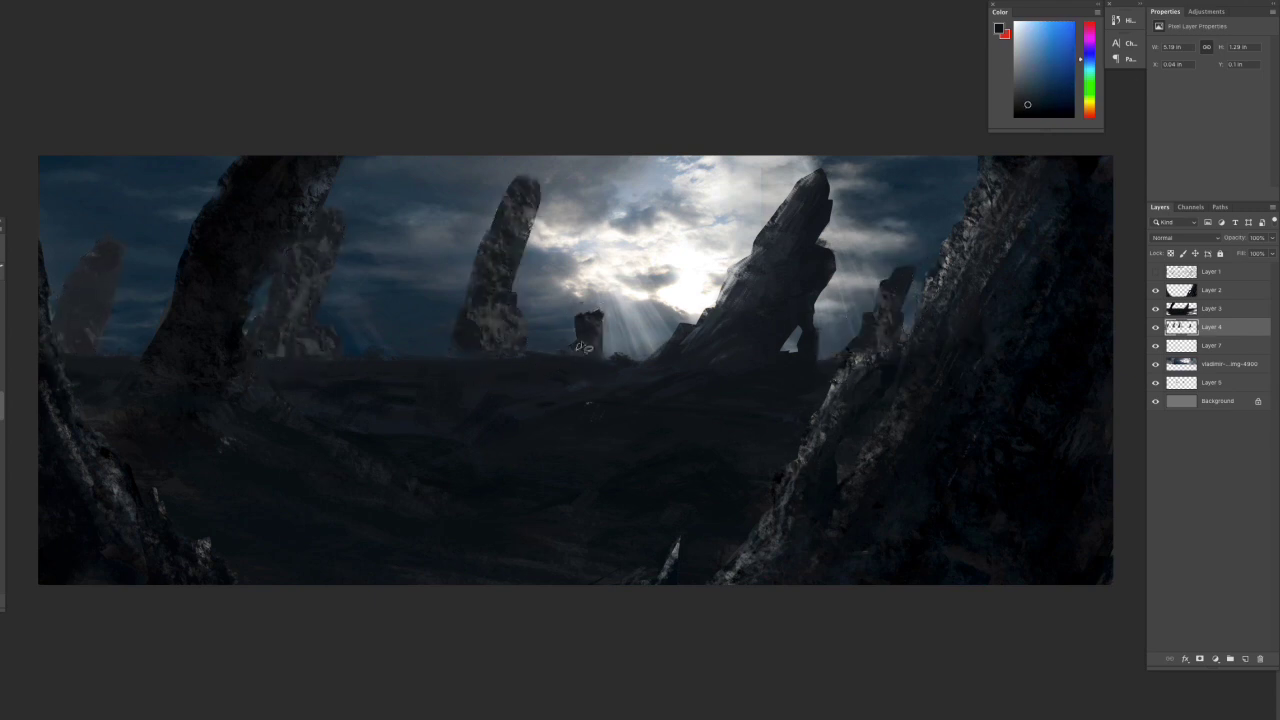
Adjust the spires with Curves, fade Layer 4 to 66% opacity, and squash them shorter
{"action": "key", "text": "ctrl+m"}
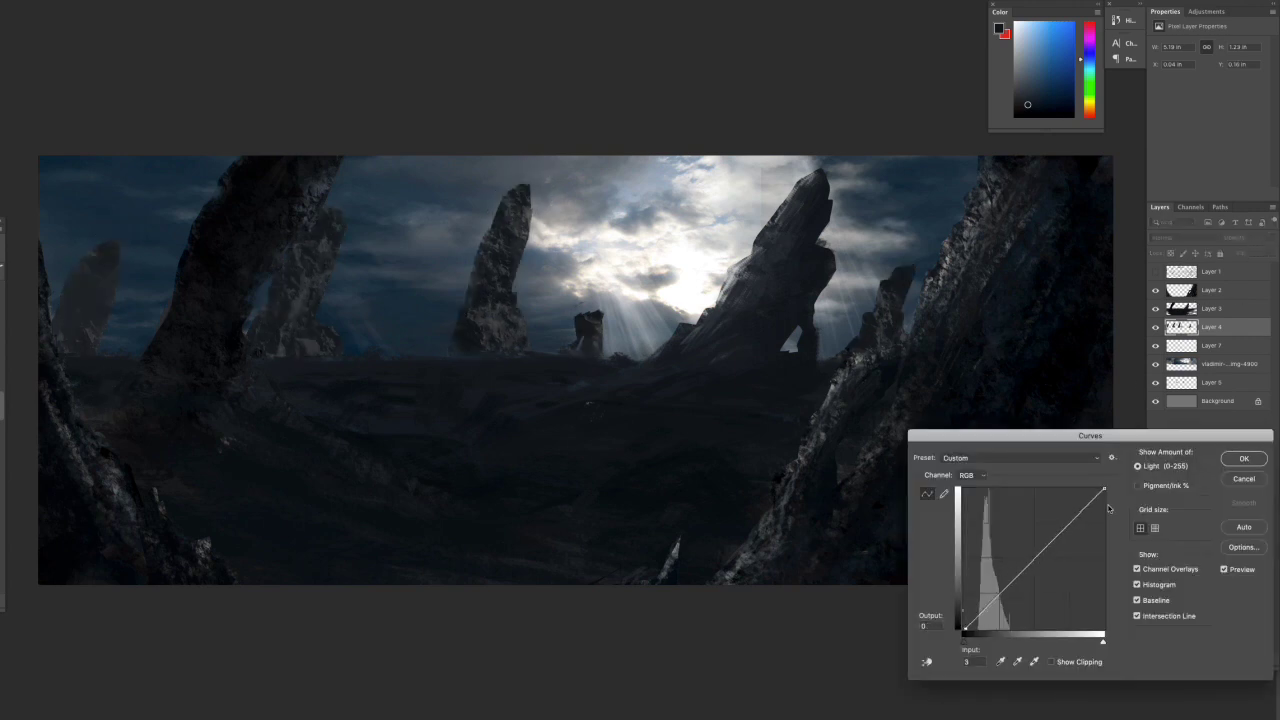
{"action": "left_click_drag", "start_coordinate": [1030, 580], "coordinate": [1050, 600]}
{"action": "key", "text": "Return"}
{"action": "key", "text": "6"}
{"action": "key", "text": "6"}
{"action": "key", "text": "ctrl+t"}
{"action": "left_click_drag", "start_coordinate": [481, 175], "coordinate": [481, 240]}
{"action": "key", "text": "Return"}
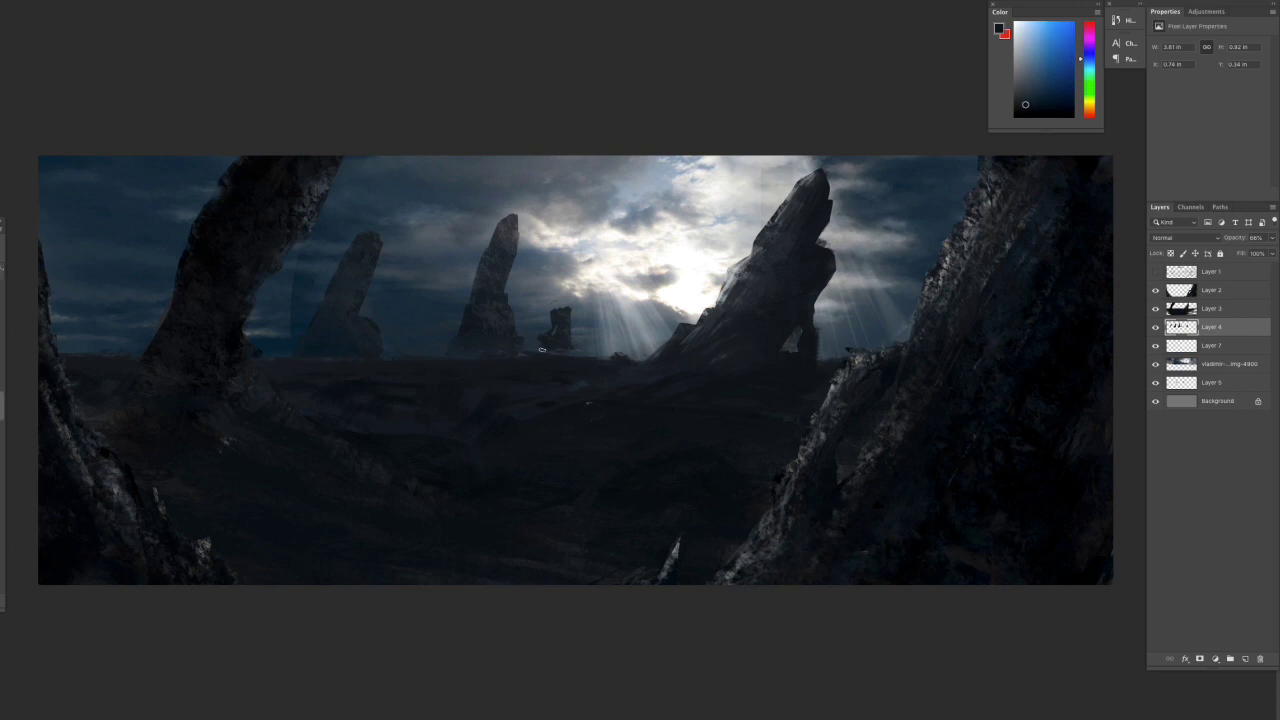
Place a copy of a spire along the horizon, then return to Layer 3
{"action": "left_click_drag", "start_coordinate": [520, 350], "coordinate": [872, 295]}
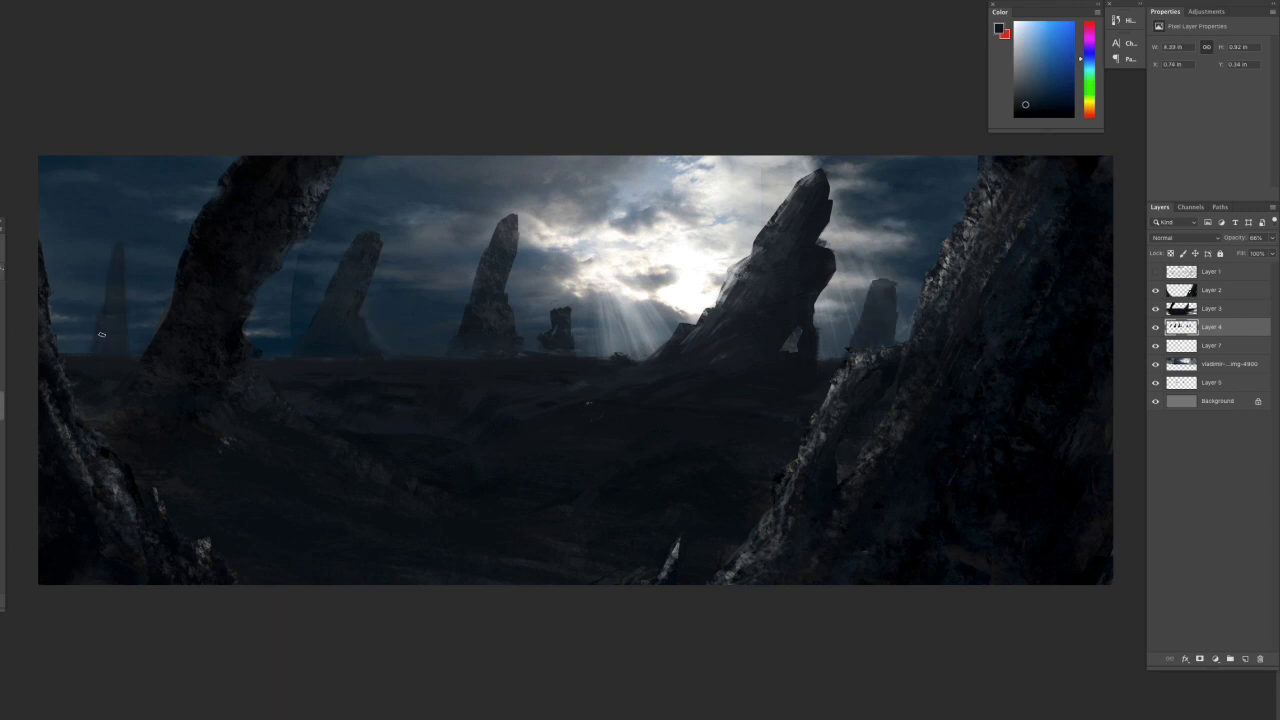
{"action": "left_click", "coordinate": [306, 307], "text": "ctrl"}
{"action": "key", "text": "alt+bracketright"}
{"action": "key", "text": "alt+bracketright"}
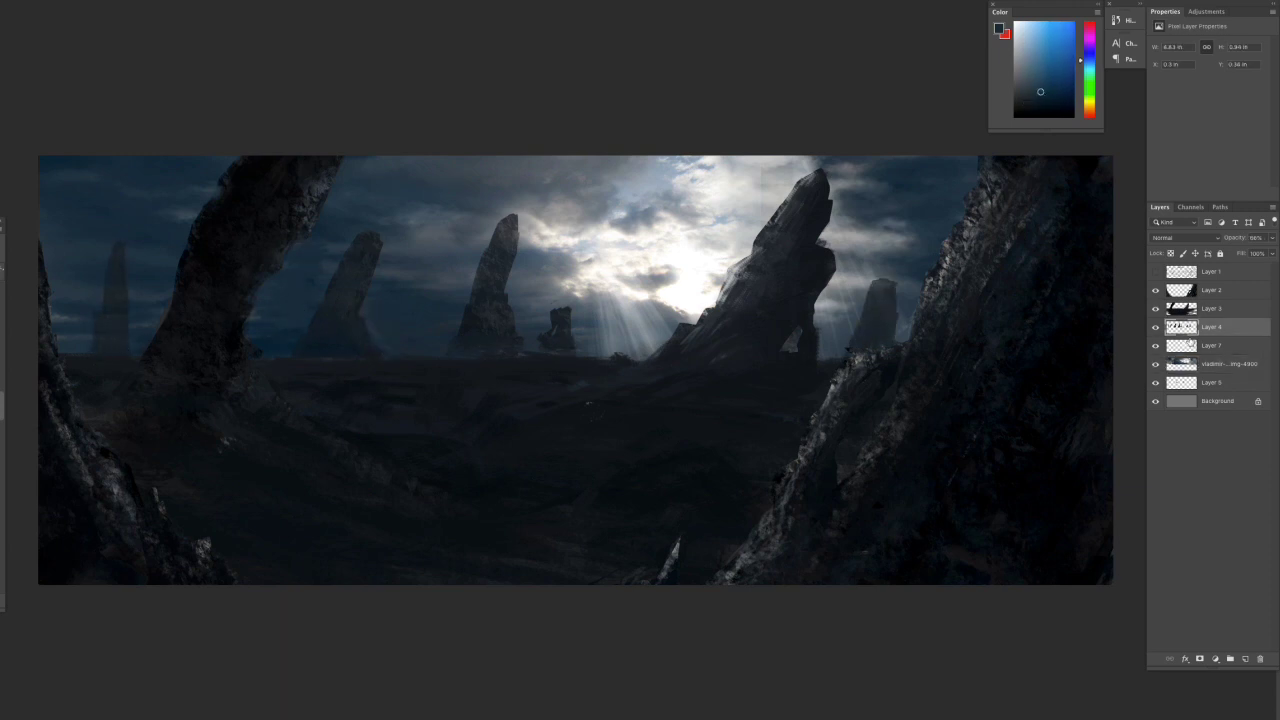
{"action": "key", "text": "alt+bracketright"}
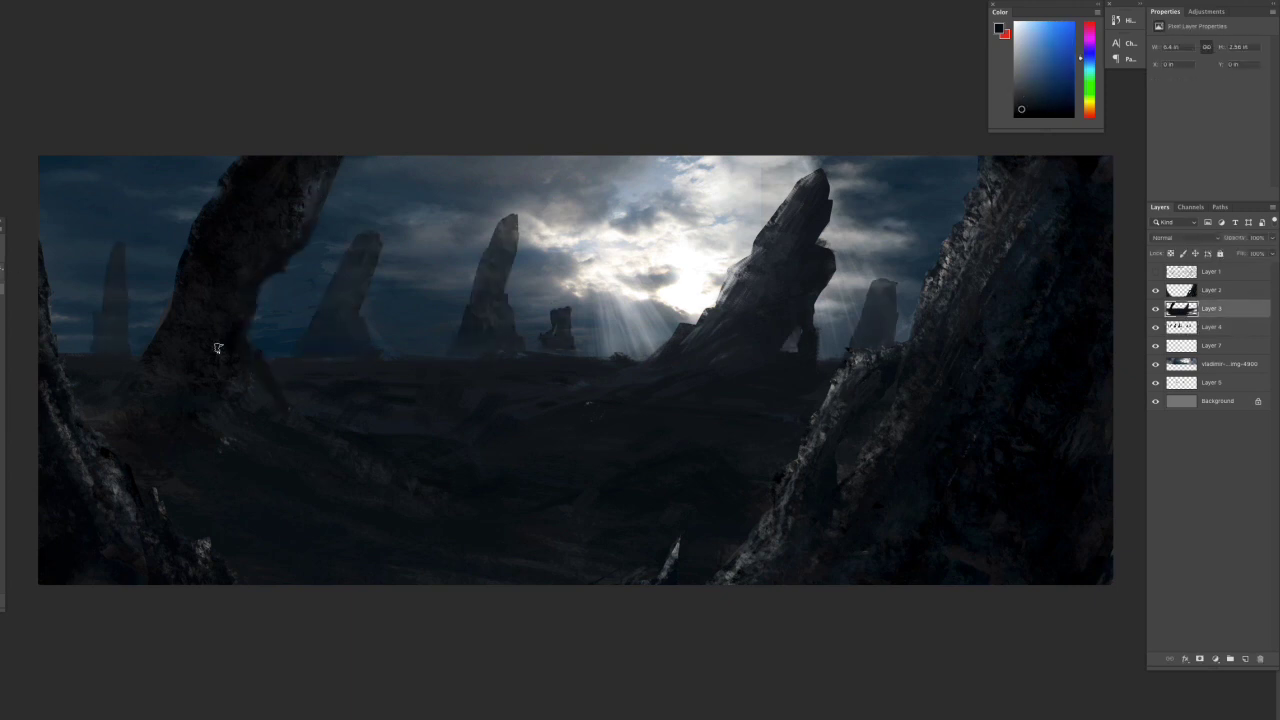
Paint sampled dark tones over the bright rock edges on Layers 2 and 3
{"action": "left_click", "coordinate": [306, 446], "text": "alt"}
{"action": "left_click", "coordinate": [237, 183], "text": "alt"}
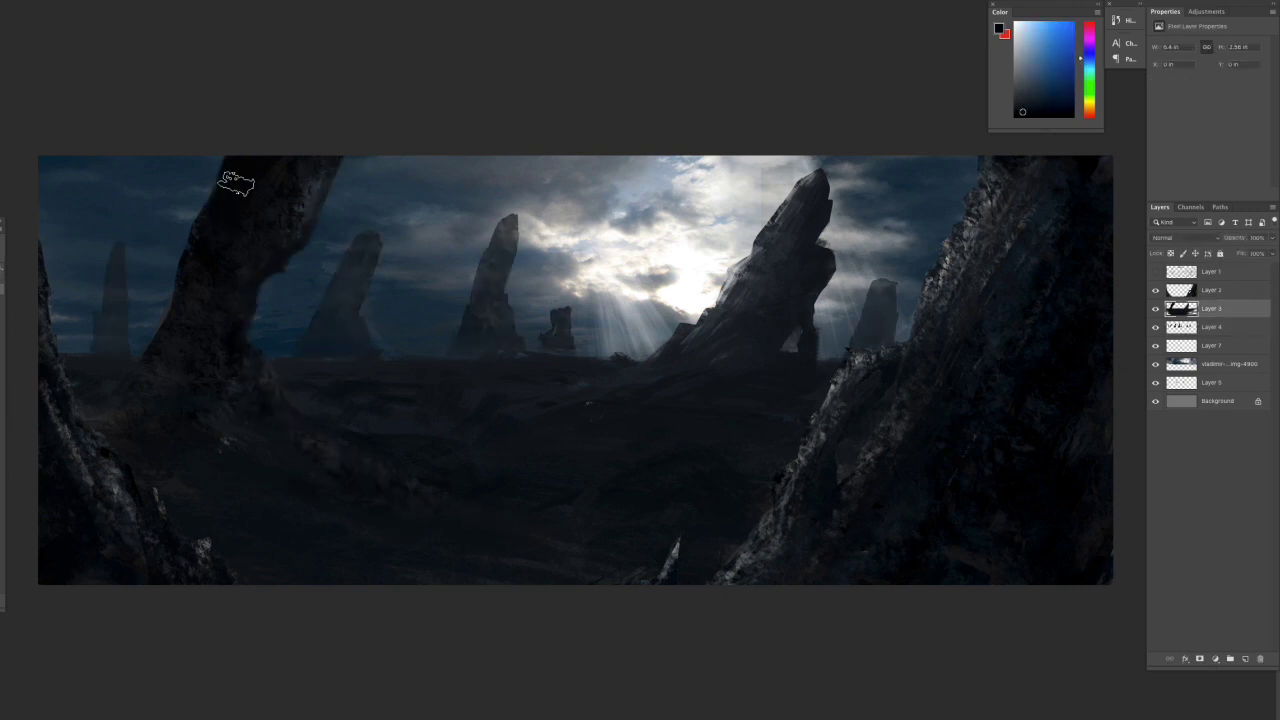
{"action": "key", "text": "alt+bracketright"}
{"action": "left_click_drag", "start_coordinate": [729, 591], "coordinate": [660, 555]}
{"action": "key", "text": "alt+bracketleft"}
{"action": "left_click_drag", "start_coordinate": [735, 300], "coordinate": [777, 224]}
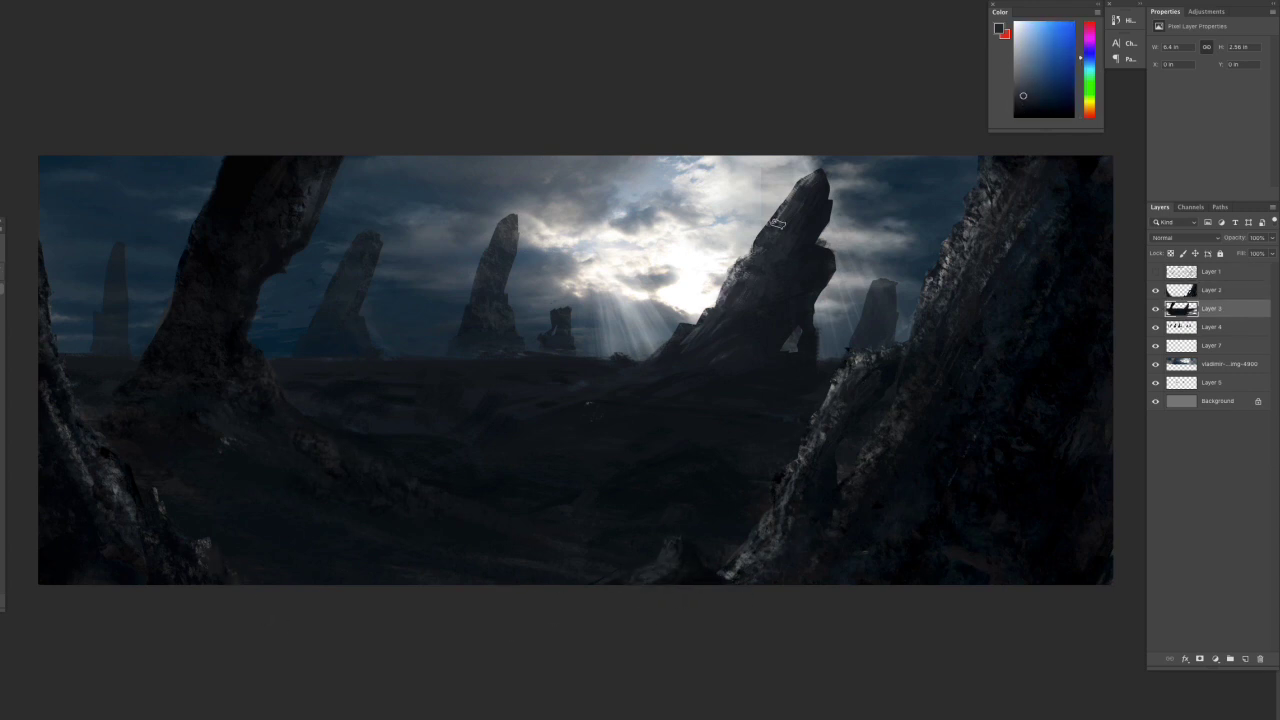
{"action": "key", "text": "alt+bracketleft"}
{"action": "left_click", "coordinate": [430, 413], "text": "alt"}
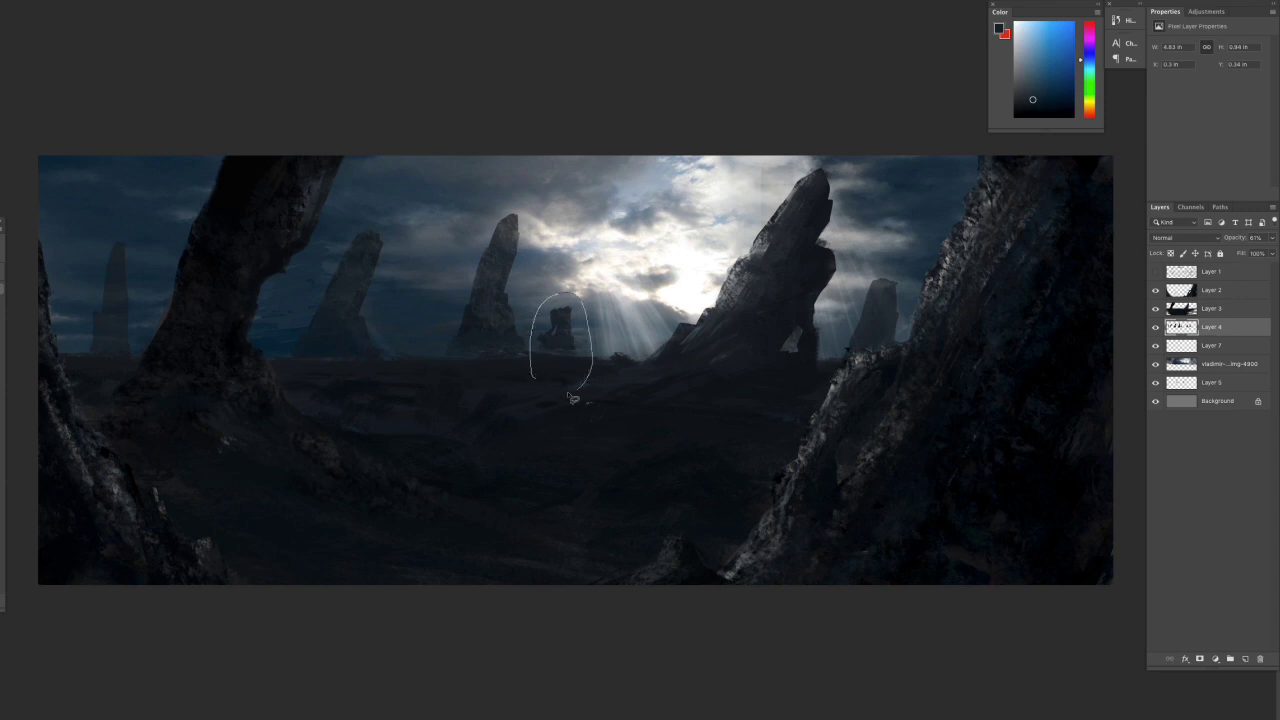
Paste a small distant rock onto the plain at 41% opacity and fade the far-left spire
{"action": "key", "text": "ctrl+v"}
{"action": "left_click_drag", "start_coordinate": [571, 340], "coordinate": [578, 330]}
{"action": "left_click_drag", "start_coordinate": [1272, 238], "coordinate": [1241, 254]}
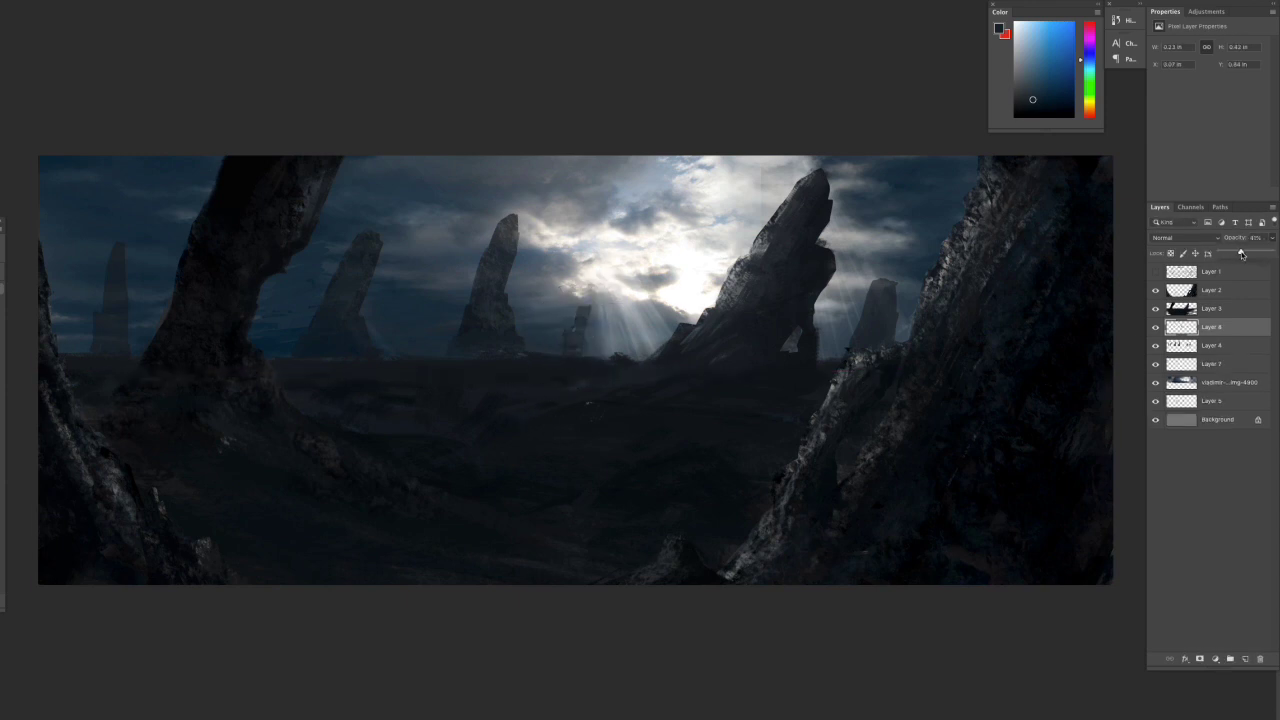
{"action": "left_click", "coordinate": [1170, 345]}
{"action": "left_click_drag", "start_coordinate": [80, 380], "coordinate": [80, 375]}
{"action": "key", "text": "Delete"}
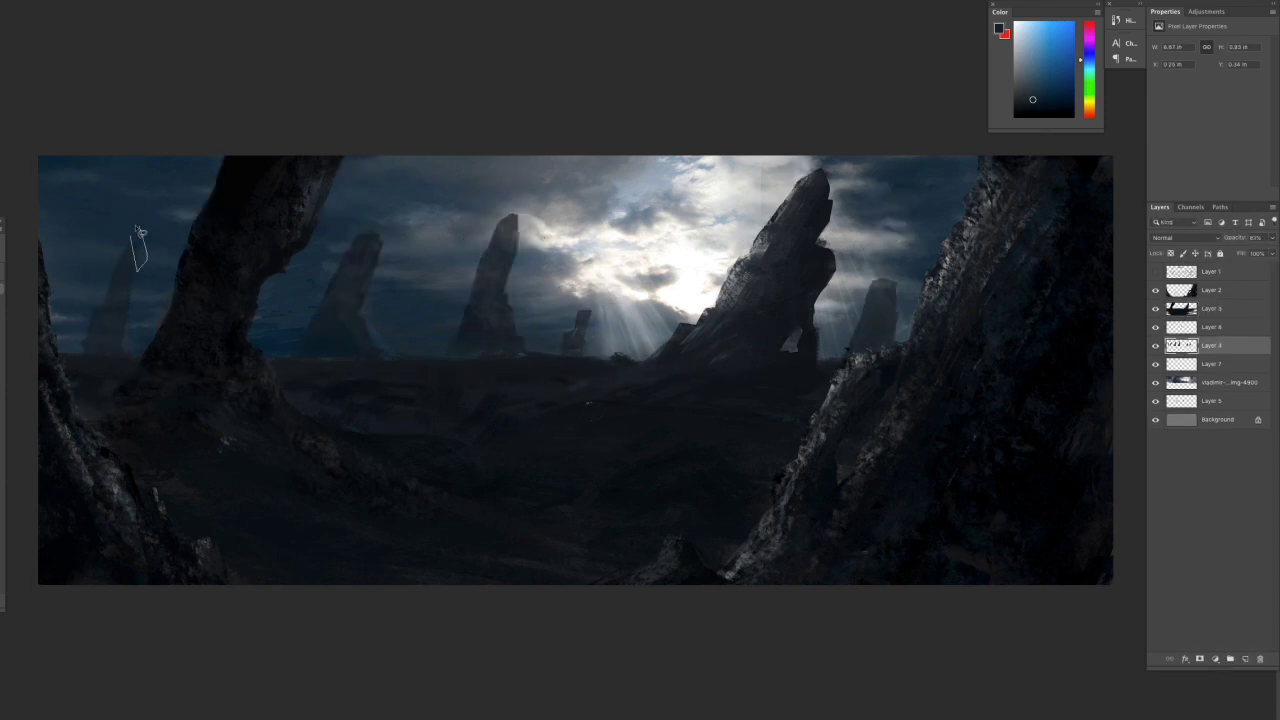
Lasso the valley floor on Layer 3 and brush soft fog inside it
{"action": "left_click", "coordinate": [1107, 395]}
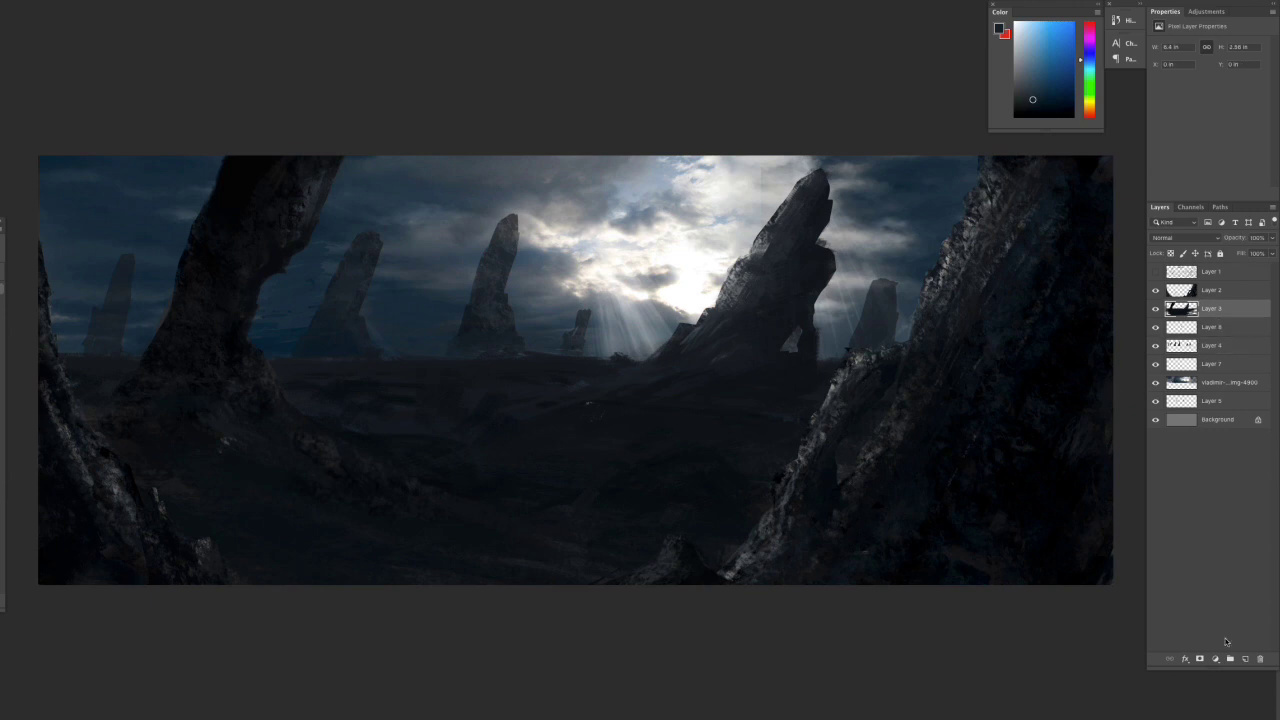
{"action": "left_click_drag", "start_coordinate": [268, 360], "coordinate": [313, 422]}
{"action": "mouse_move", "coordinate": [388, 455]}
{"action": "left_mouse_down"}
{"action": "mouse_move", "coordinate": [690, 441]}
{"action": "mouse_move", "coordinate": [262, 340]}
{"action": "left_mouse_up"}
{"action": "key", "text": "b"}
{"action": "mouse_move", "coordinate": [420, 420]}
{"action": "left_mouse_down"}
{"action": "mouse_move", "coordinate": [648, 520]}
{"action": "mouse_move", "coordinate": [386, 486]}
{"action": "mouse_move", "coordinate": [708, 523]}
{"action": "mouse_move", "coordinate": [651, 552]}
{"action": "left_mouse_up"}
Brush a dark foggy band across a lassoed strip of the plain
{"action": "key", "text": "ctrl+d"}
{"action": "key", "text": "bracketleft"}
{"action": "key", "text": "bracketleft"}
{"action": "left_click", "coordinate": [133, 415], "text": "alt"}
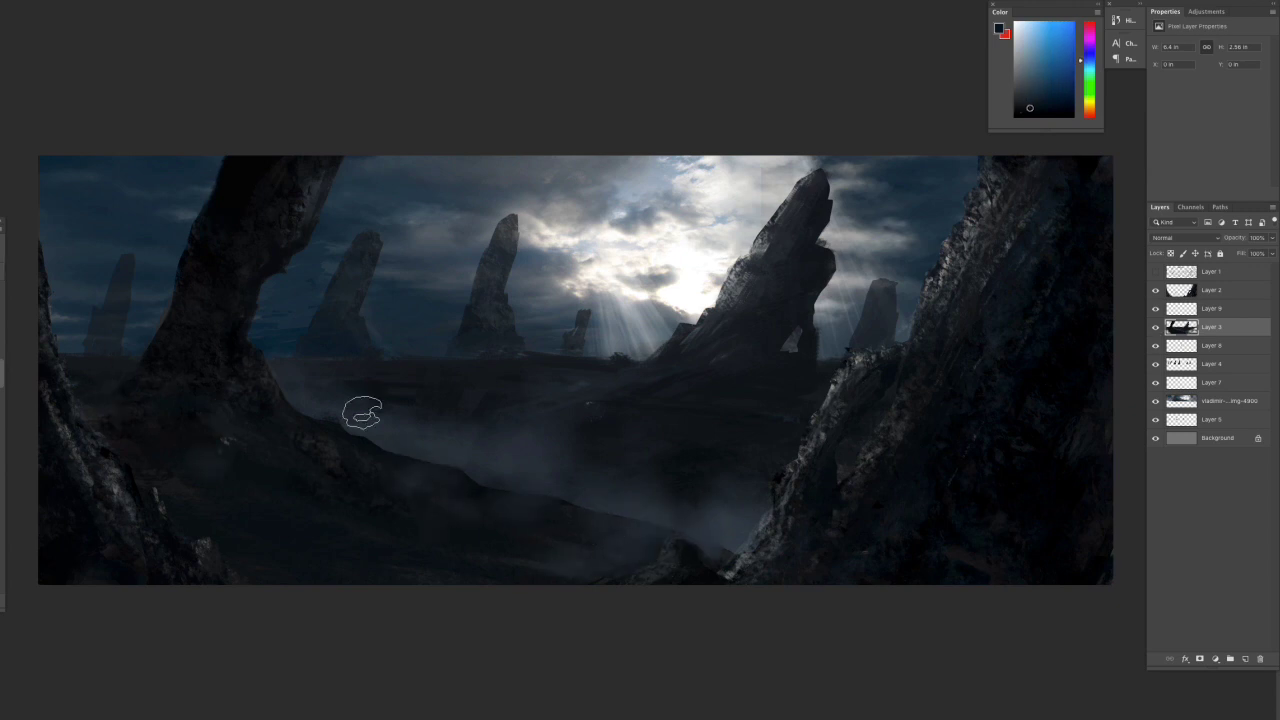
{"action": "left_click_drag", "start_coordinate": [112, 366], "coordinate": [134, 394]}
{"action": "key", "text": "b"}
{"action": "left_click", "coordinate": [76, 358], "text": "alt"}
{"action": "left_click_drag", "start_coordinate": [320, 372], "coordinate": [569, 378]}
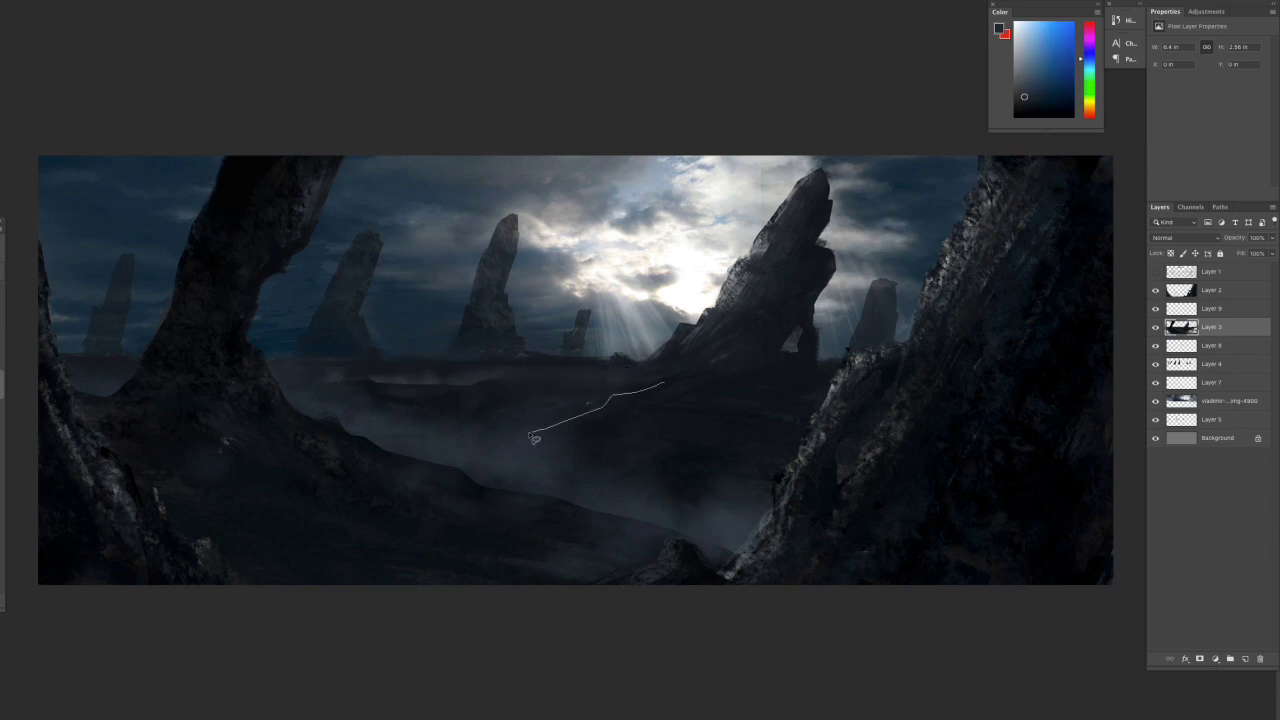
{"action": "left_click", "coordinate": [657, 384], "text": "alt"}
{"action": "key", "text": "ctrl+d"}
{"action": "left_click", "coordinate": [758, 402], "text": "alt"}
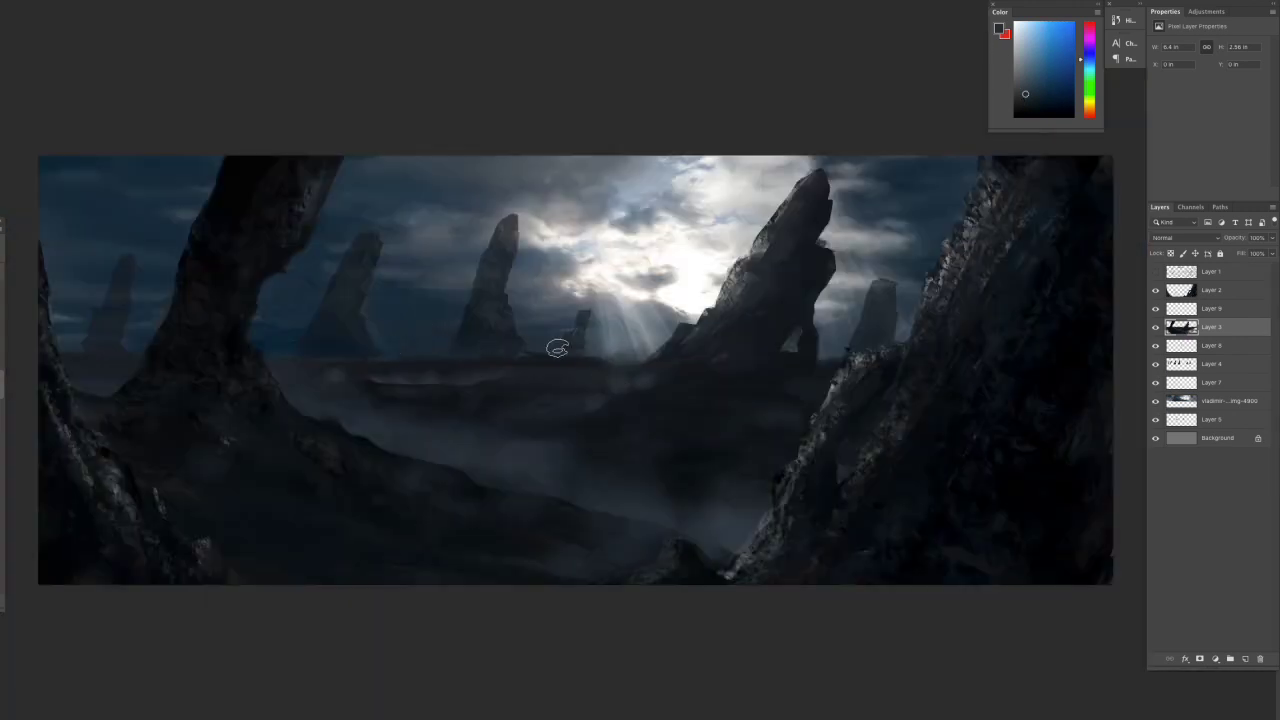
Add a new layer below Layer 3 and sample light mist and dark blue tones
{"action": "left_click", "coordinate": [424, 329], "text": "ctrl"}
{"action": "key", "text": "ctrl+shift+alt+n"}
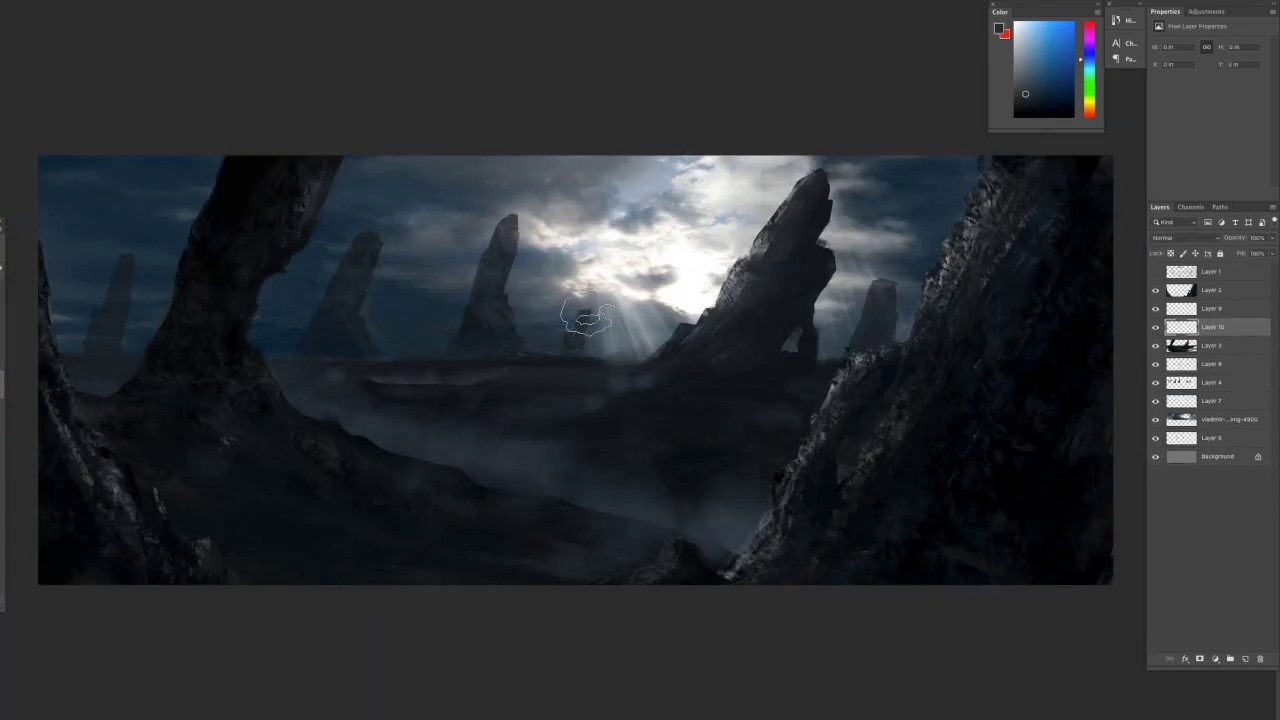
{"action": "key", "text": "ctrl+bracketleft"}
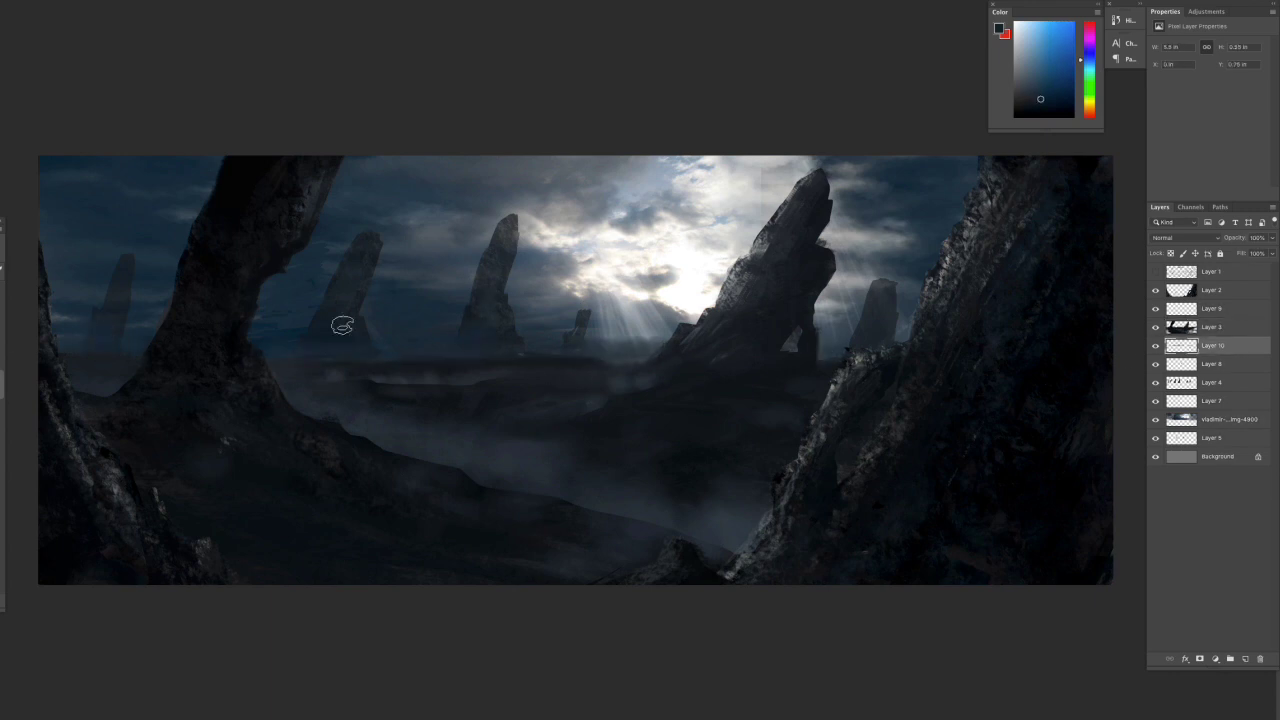
{"action": "left_click", "coordinate": [844, 368], "text": "alt"}
{"action": "key", "text": "bracketleft"}
{"action": "key", "text": "bracketleft"}
{"action": "key", "text": "bracketleft"}
{"action": "left_click", "coordinate": [386, 371], "text": "alt"}
On a new layer above Layer 3, paint soft bright mist across the valley plain
{"action": "left_click", "coordinate": [478, 357], "text": "alt"}
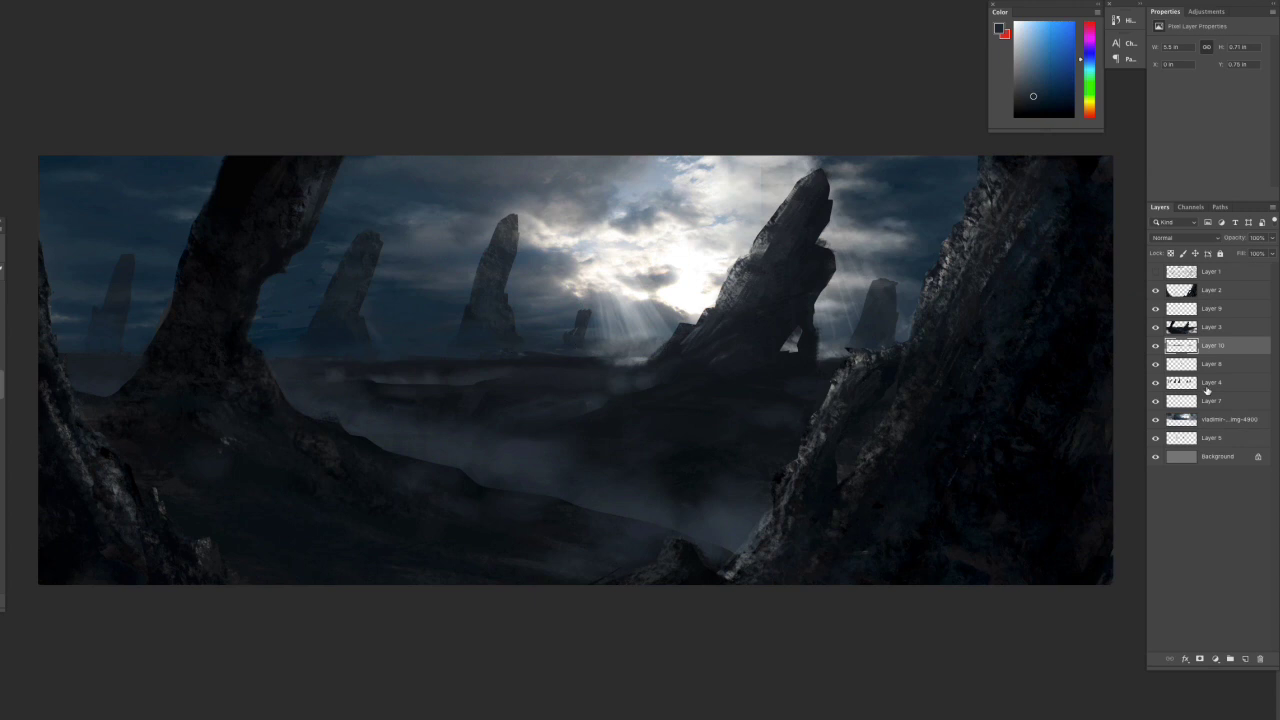
{"action": "key", "text": "ctrl+shift+alt+n"}
{"action": "key", "text": "bracketleft"}
{"action": "key", "text": "bracketleft"}
{"action": "left_click_drag", "start_coordinate": [720, 450], "coordinate": [695, 505]}
{"action": "left_click_drag", "start_coordinate": [635, 345], "coordinate": [665, 395]}
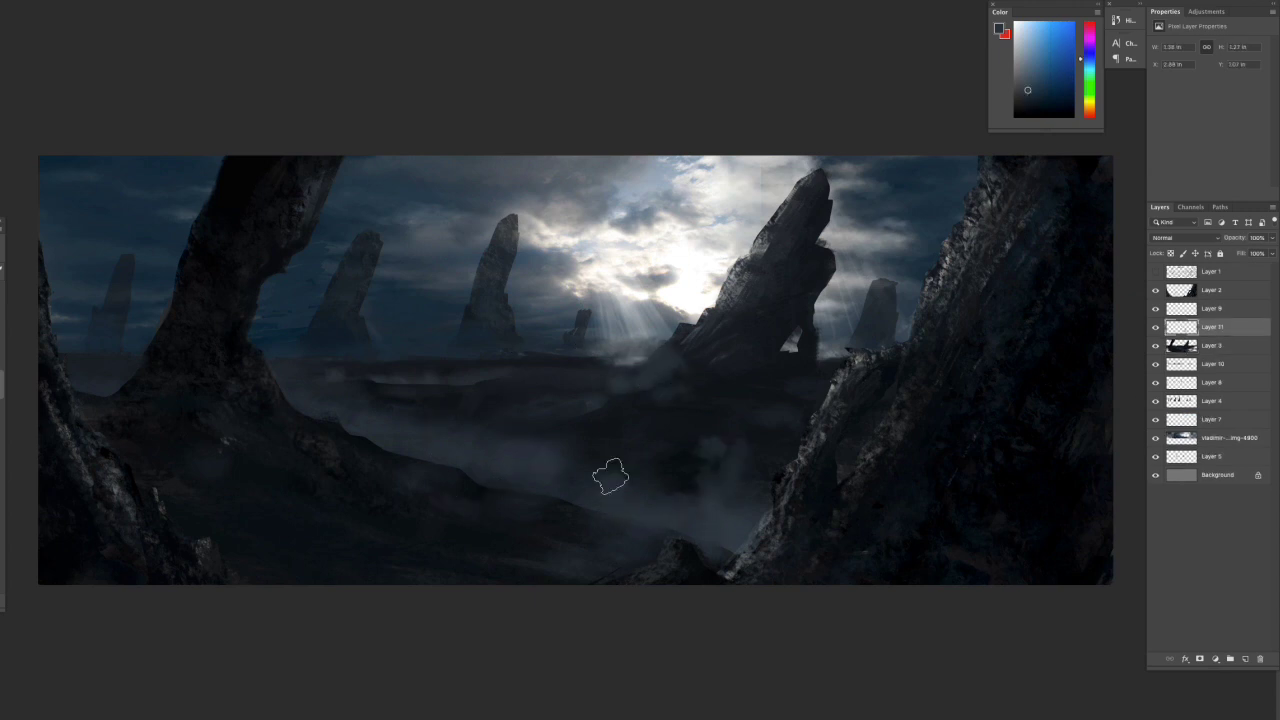
{"action": "left_click", "coordinate": [414, 449], "text": "alt"}
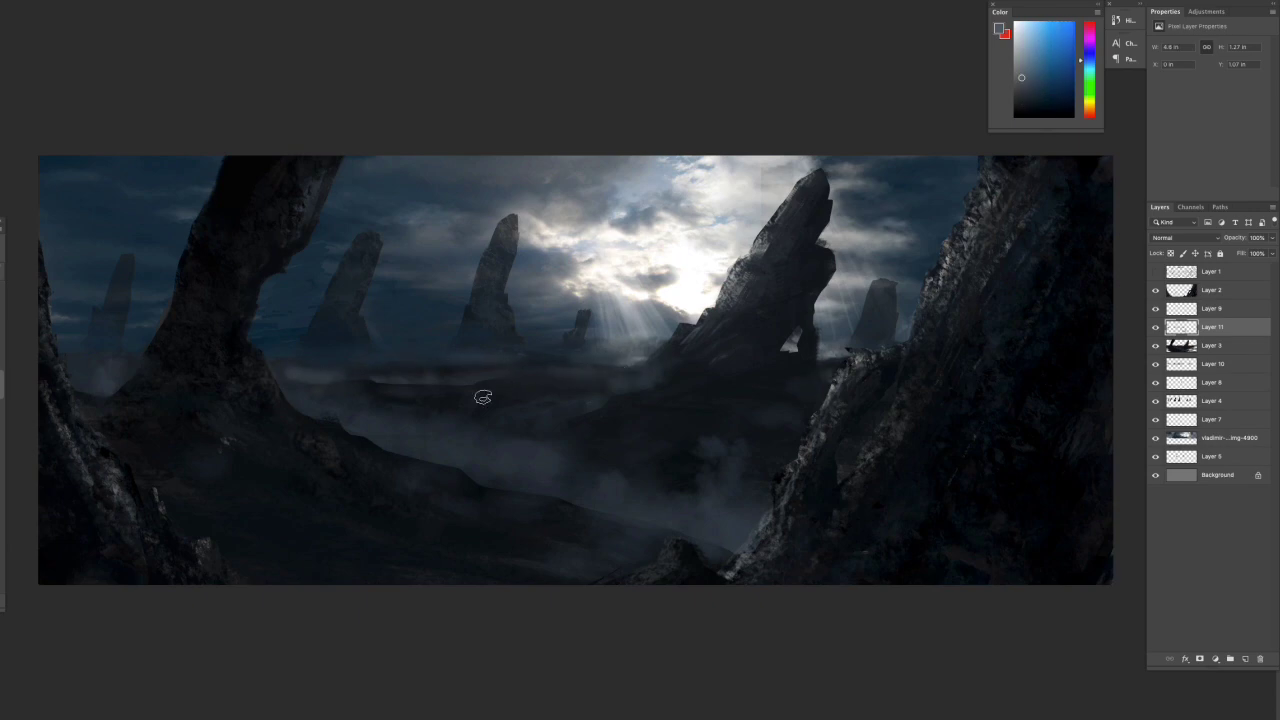
{"action": "left_click", "coordinate": [1211, 289]}
Add a Color Lookup, trying 3Strip, Bleach Bypass, FoggyNight and Moonlight before choosing TensionGreen
{"action": "left_click", "coordinate": [1215, 659]}
{"action": "left_click", "coordinate": [1215, 683]}
{"action": "left_click", "coordinate": [1190, 45]}
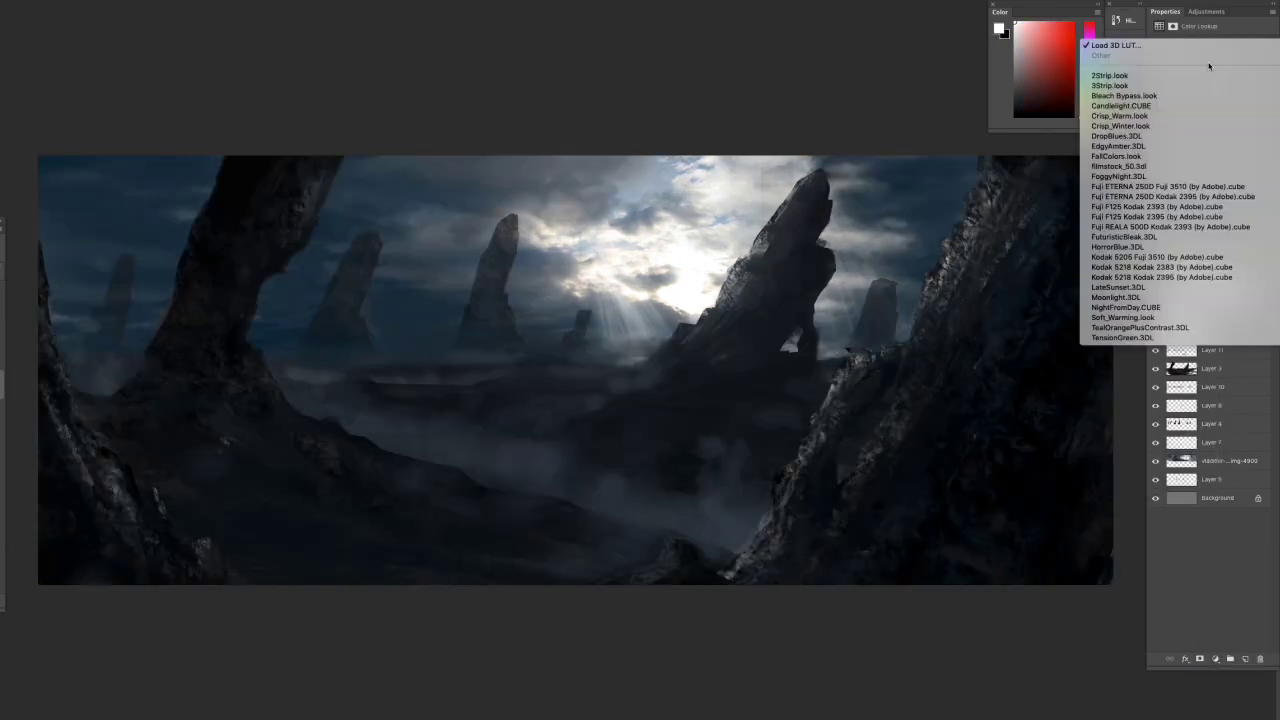
{"action": "left_click", "coordinate": [1110, 130]}
{"action": "left_click", "coordinate": [1190, 45]}
{"action": "left_click", "coordinate": [1229, 55]}
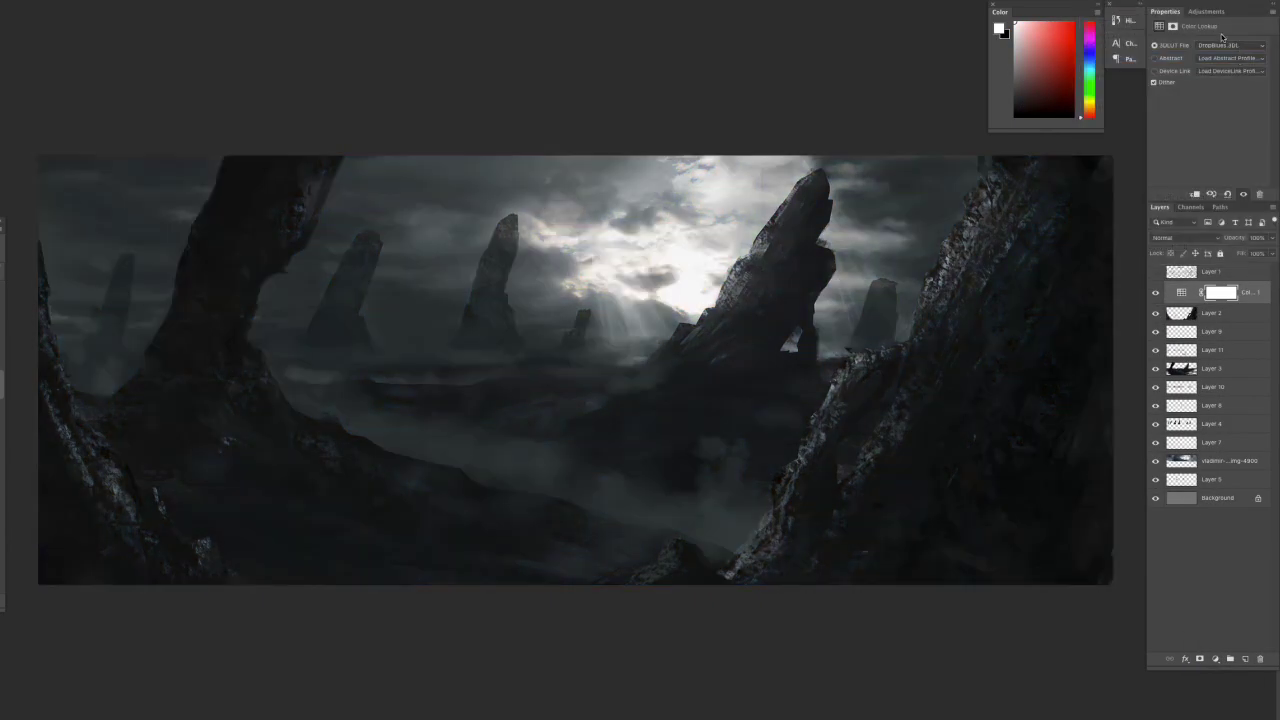
{"action": "left_click", "coordinate": [1120, 126]}
{"action": "left_click", "coordinate": [1244, 46]}
{"action": "left_click", "coordinate": [1242, 48]}
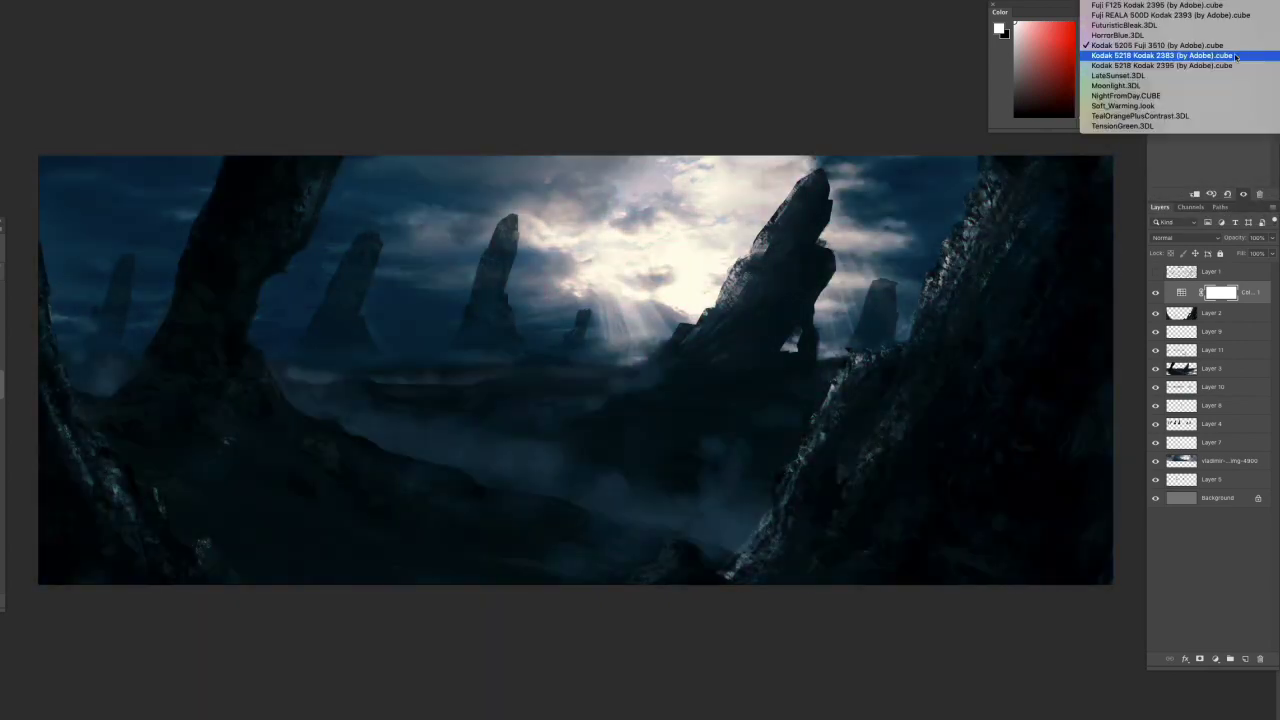
{"action": "left_click", "coordinate": [1242, 85]}
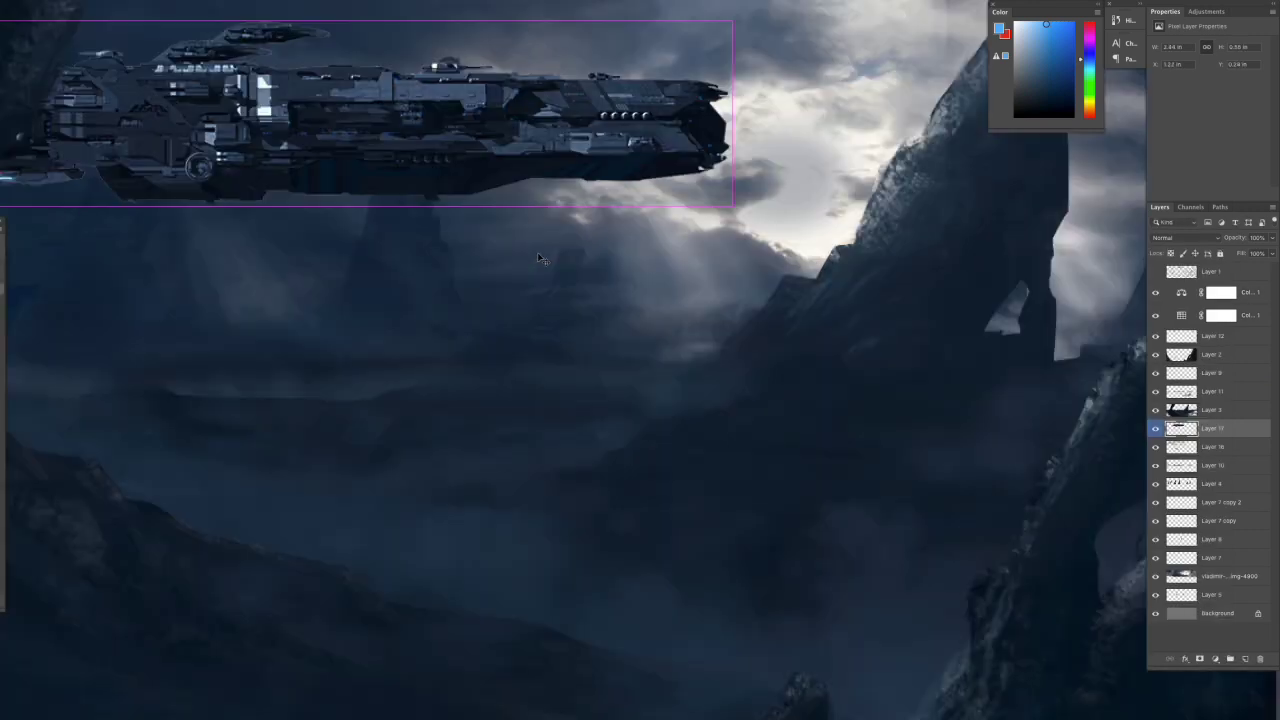
Match the ship's colours to the scene and set the glow layer's blend mode to Lighter Color
{"action": "left_click", "coordinate": [793, 647]}
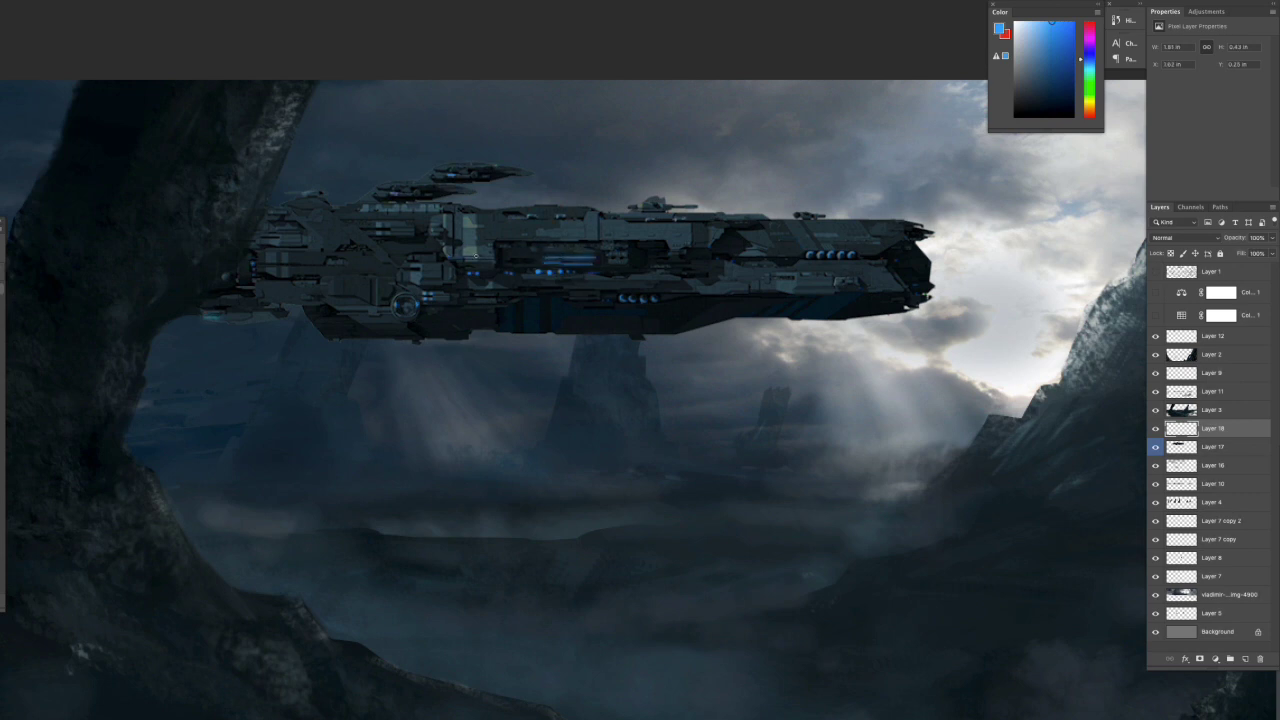
{"action": "left_click_drag", "start_coordinate": [609, 303], "coordinate": [576, 375]}
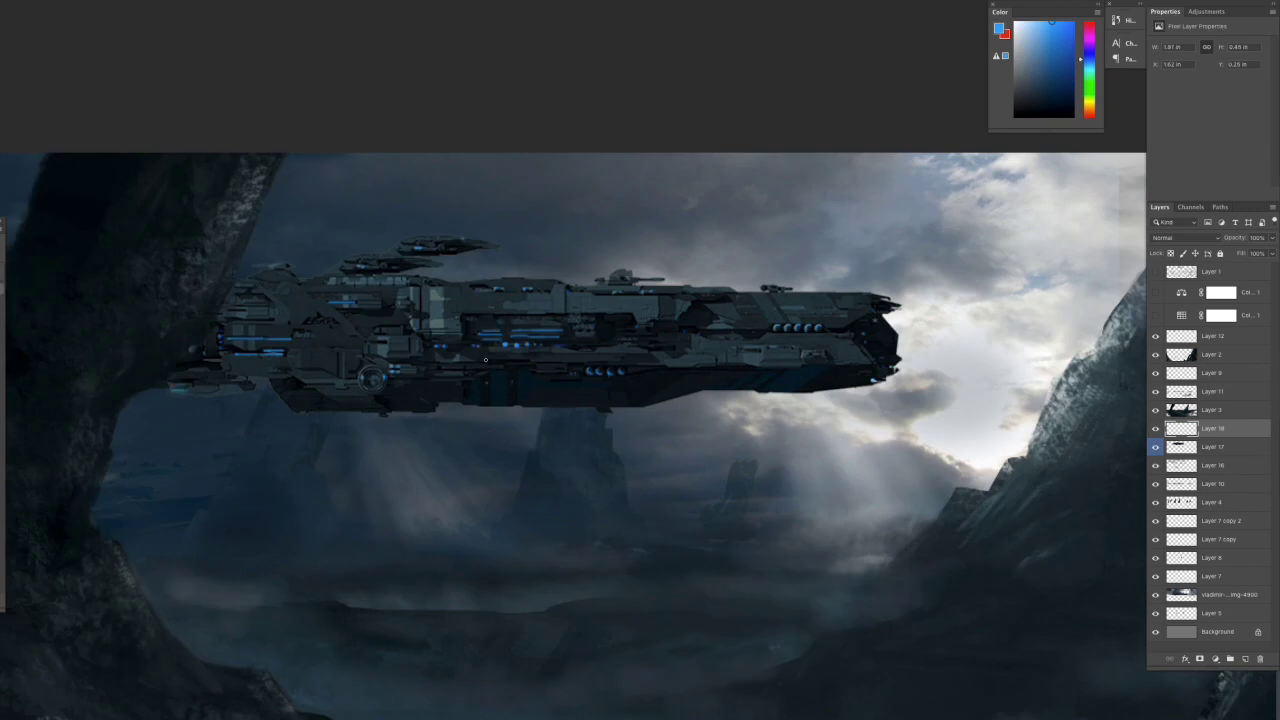
{"action": "left_click_drag", "start_coordinate": [485, 359], "coordinate": [570, 275]}
{"action": "left_click", "coordinate": [1185, 237]}
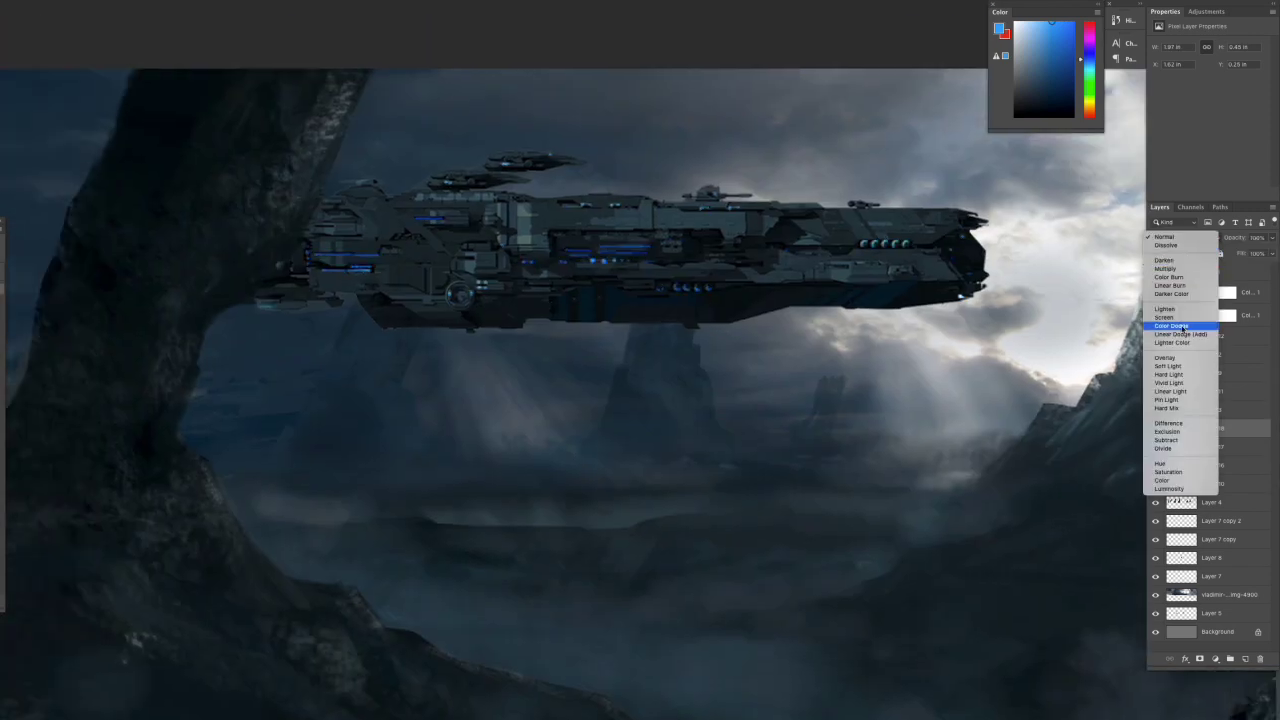
{"action": "left_click", "coordinate": [1172, 343]}
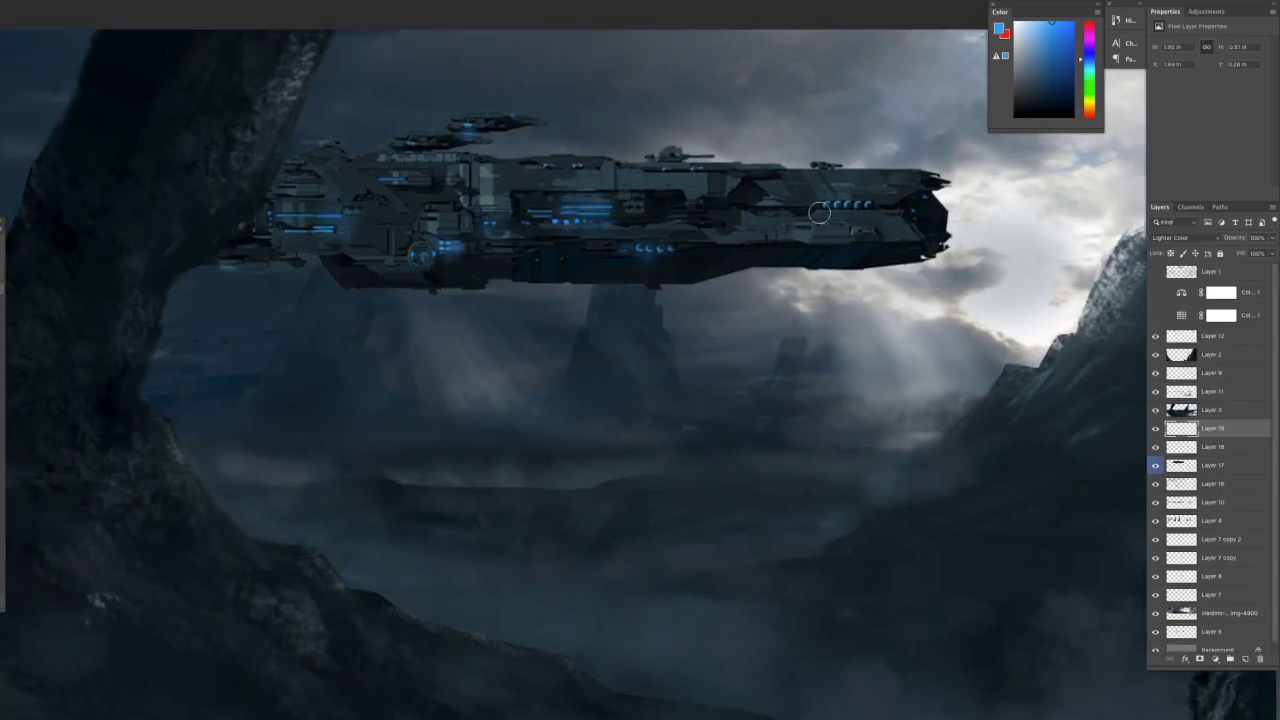
{"action": "scroll", "coordinate": [885, 426], "scroll_direction": "down", "scroll_amount": 2}
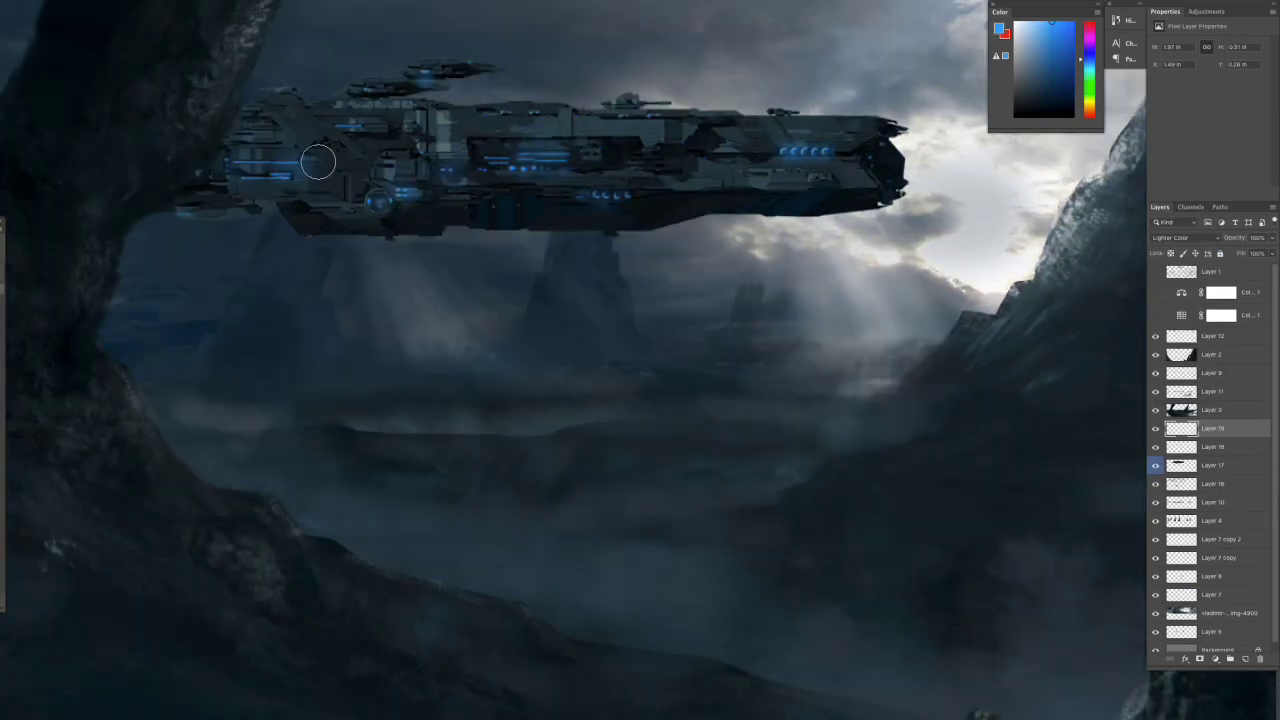
{"action": "left_click", "coordinate": [1218, 444]}
{"action": "key", "text": "ctrl+0"}
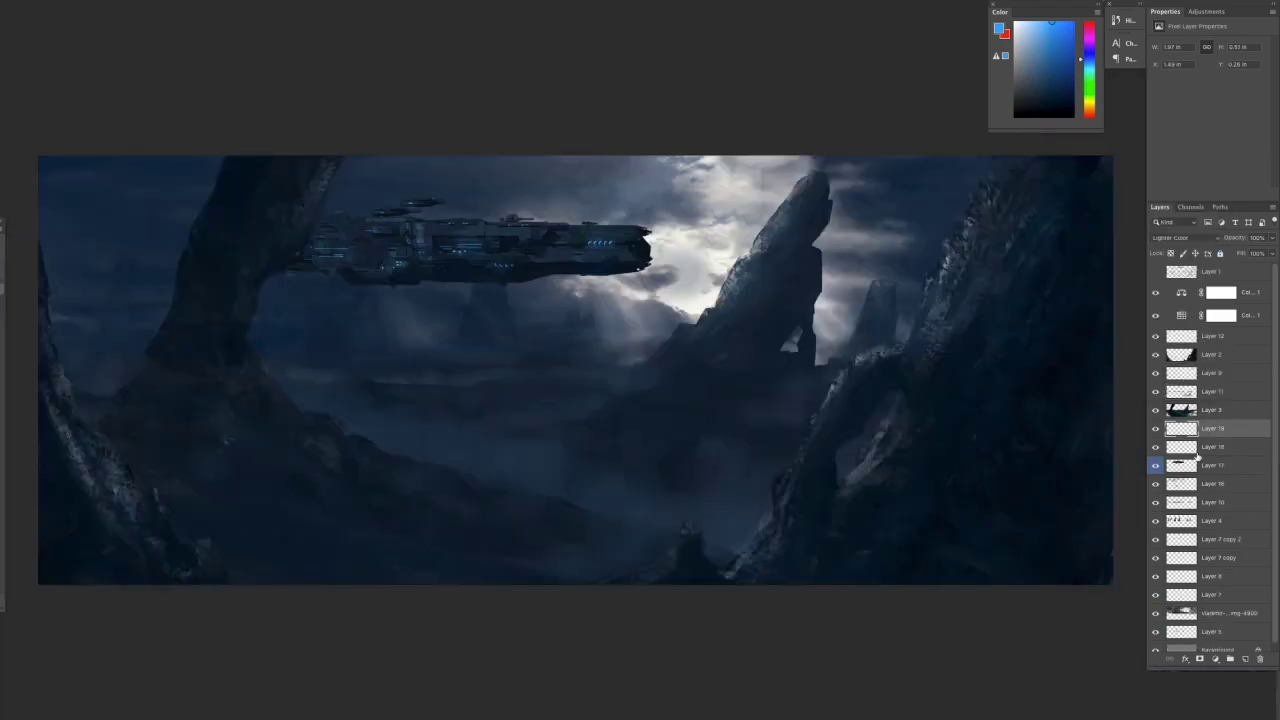
On Layer 19, apply a Color Balance tweak making the image slightly less blue
{"action": "left_click", "coordinate": [1218, 446]}
{"action": "key", "text": "ctrl+plus"}
{"action": "left_click", "coordinate": [1153, 430]}
{"action": "key", "text": "ctrl+0"}
{"action": "key", "text": "ctrl+plus"}
{"action": "key", "text": "ctrl+0"}
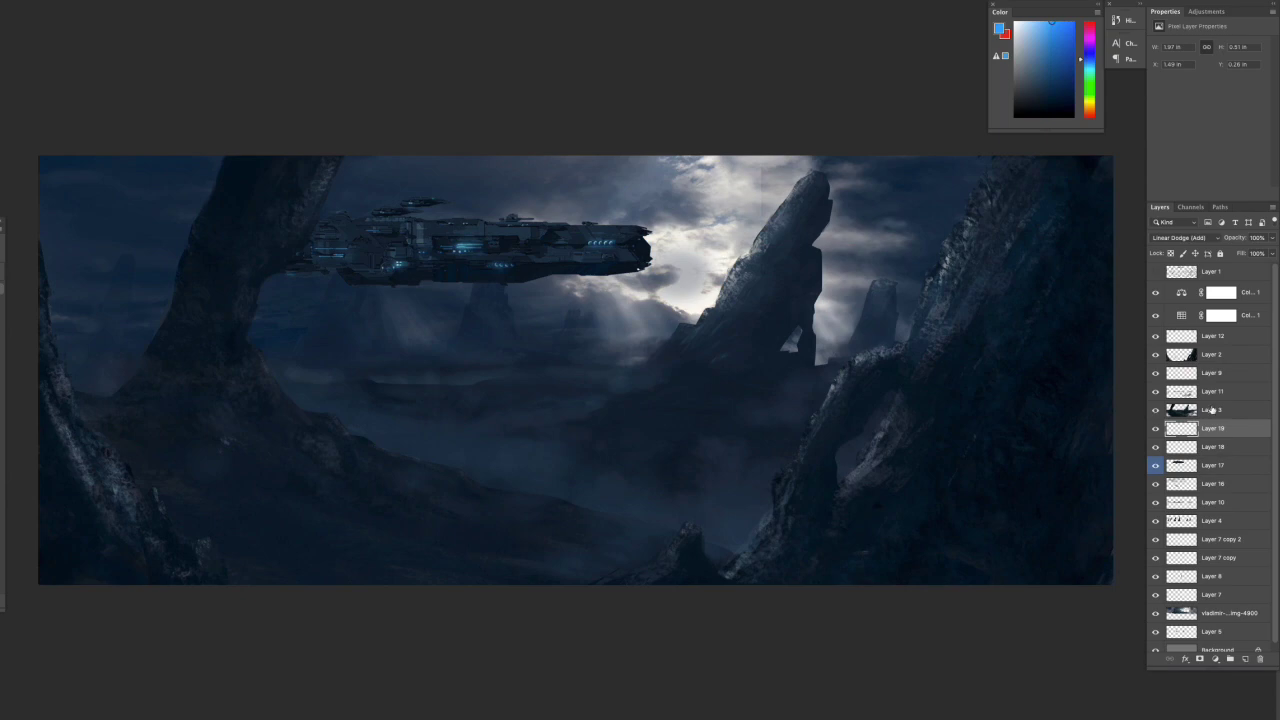
{"action": "key", "text": "ctrl+b"}
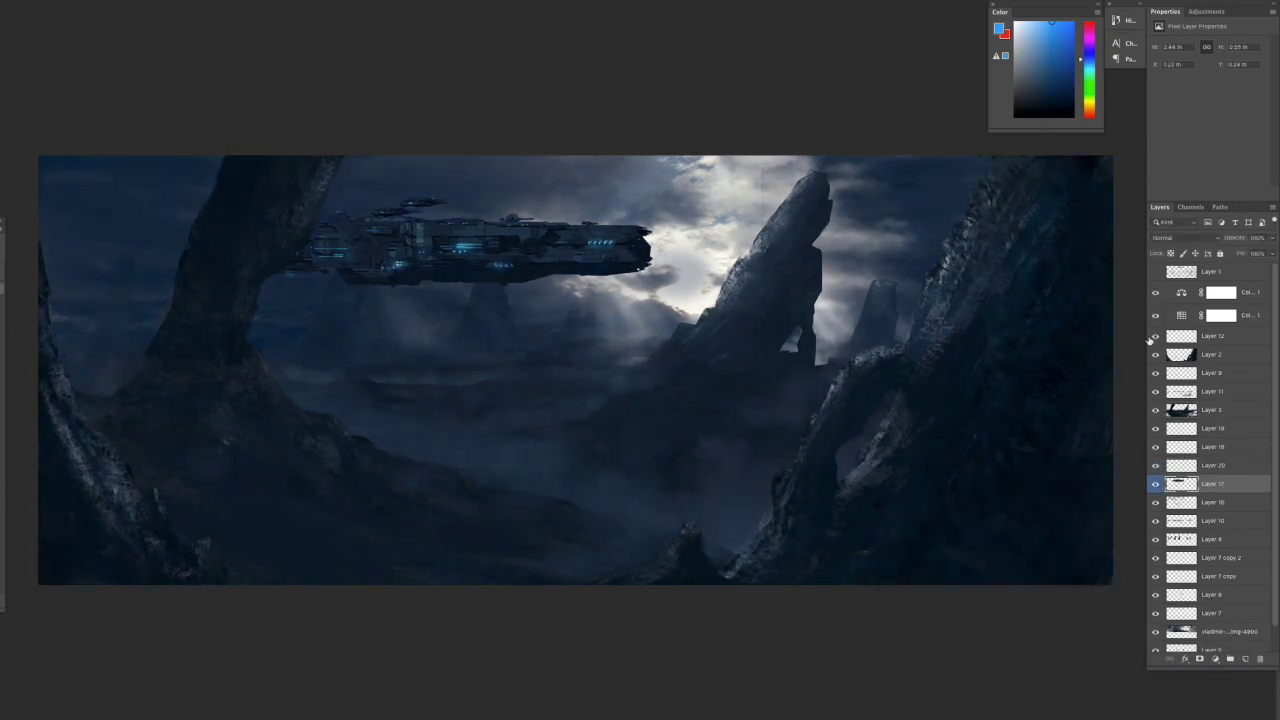
{"action": "left_click_drag", "start_coordinate": [995, 618], "coordinate": [993, 619]}
{"action": "key", "text": "Return"}
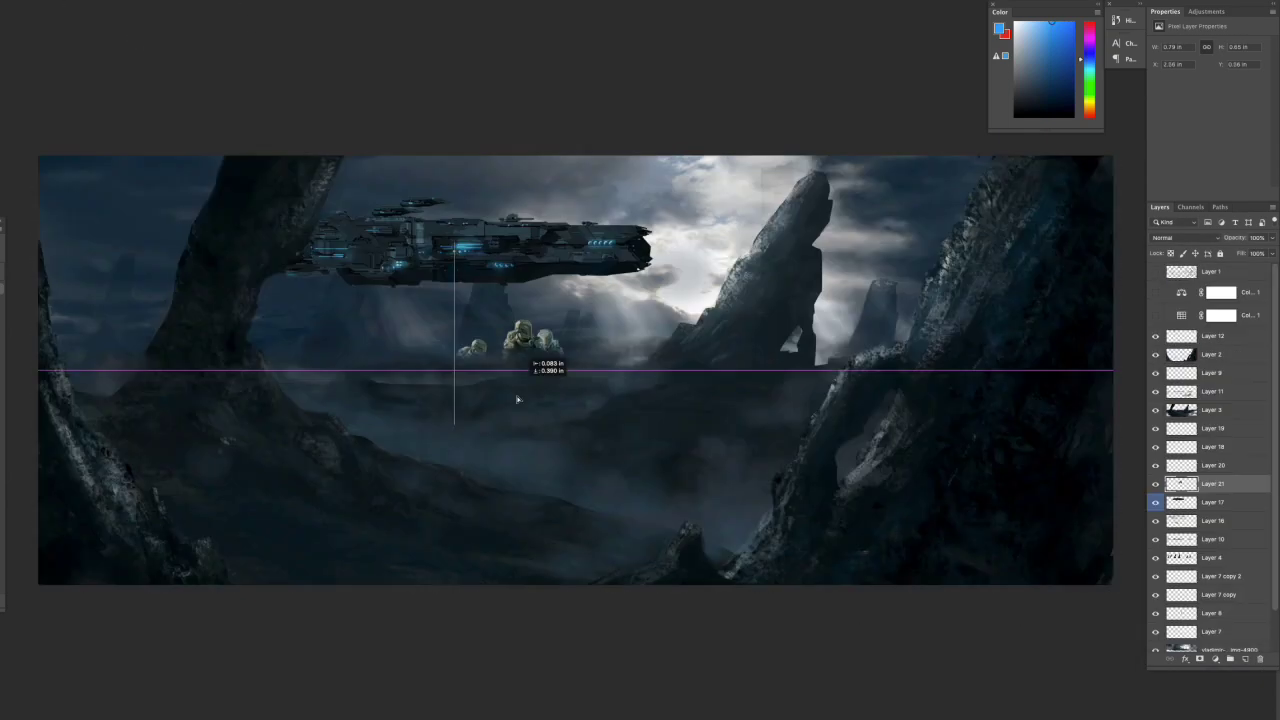
Shrink the soldiers onto the left ridge and Match Color them darker to suit the scene
{"action": "left_click_drag", "start_coordinate": [517, 400], "coordinate": [463, 400]}
{"action": "key", "text": "ctrl+t"}
{"action": "left_click_drag", "start_coordinate": [520, 362], "coordinate": [452, 428]}
{"action": "key", "text": "Return"}
{"action": "left_click", "coordinate": [180, 212]}
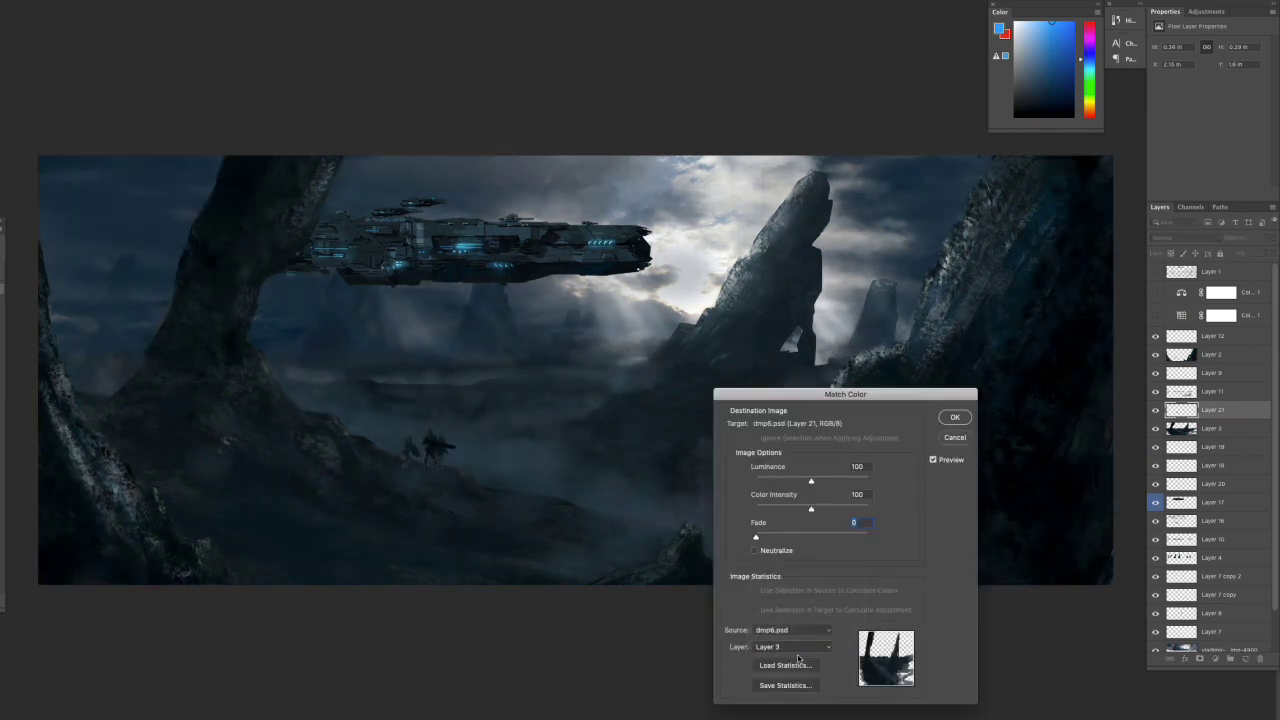
{"action": "left_click_drag", "start_coordinate": [755, 537], "coordinate": [774, 537]}
{"action": "left_click_drag", "start_coordinate": [783, 481], "coordinate": [762, 483]}
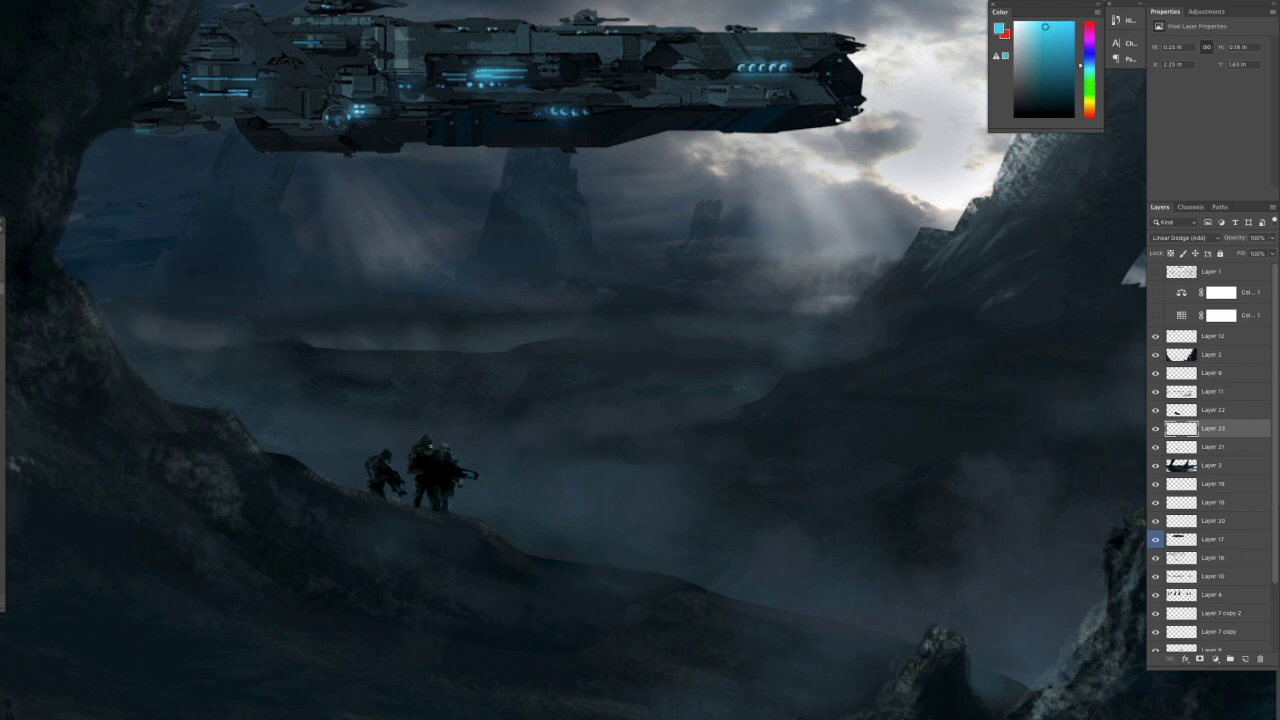
Pick a near-black dark teal colour and duplicate glow Layer 23
{"action": "left_click", "coordinate": [447, 465], "text": "alt"}
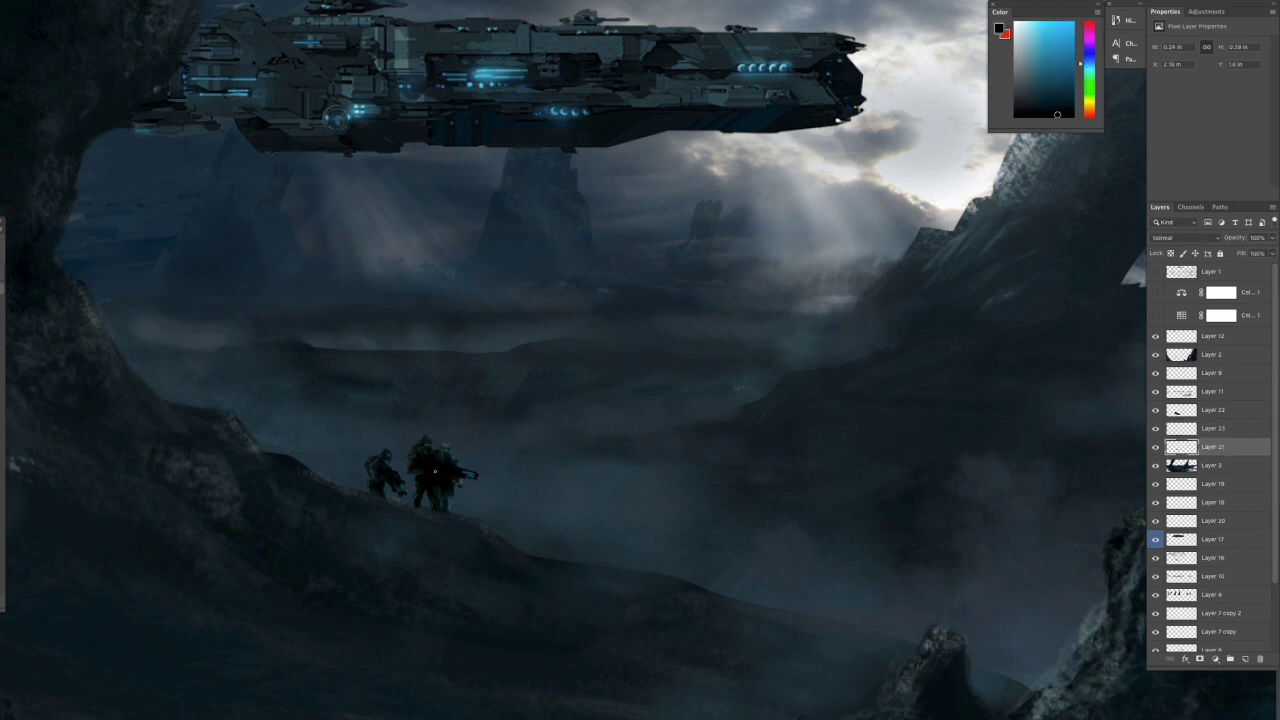
{"action": "scroll", "coordinate": [466, 534], "scroll_direction": "up", "scroll_amount": 3}
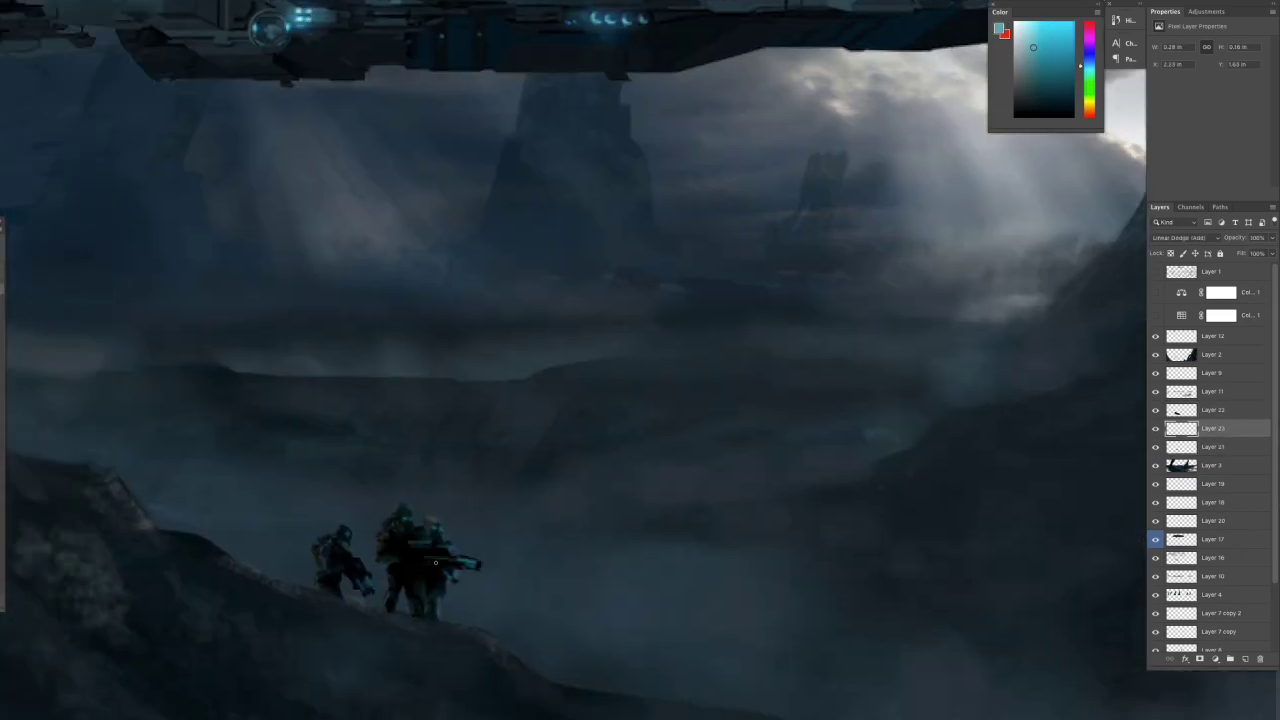
{"action": "scroll", "coordinate": [521, 623], "scroll_direction": "down", "scroll_amount": 2}
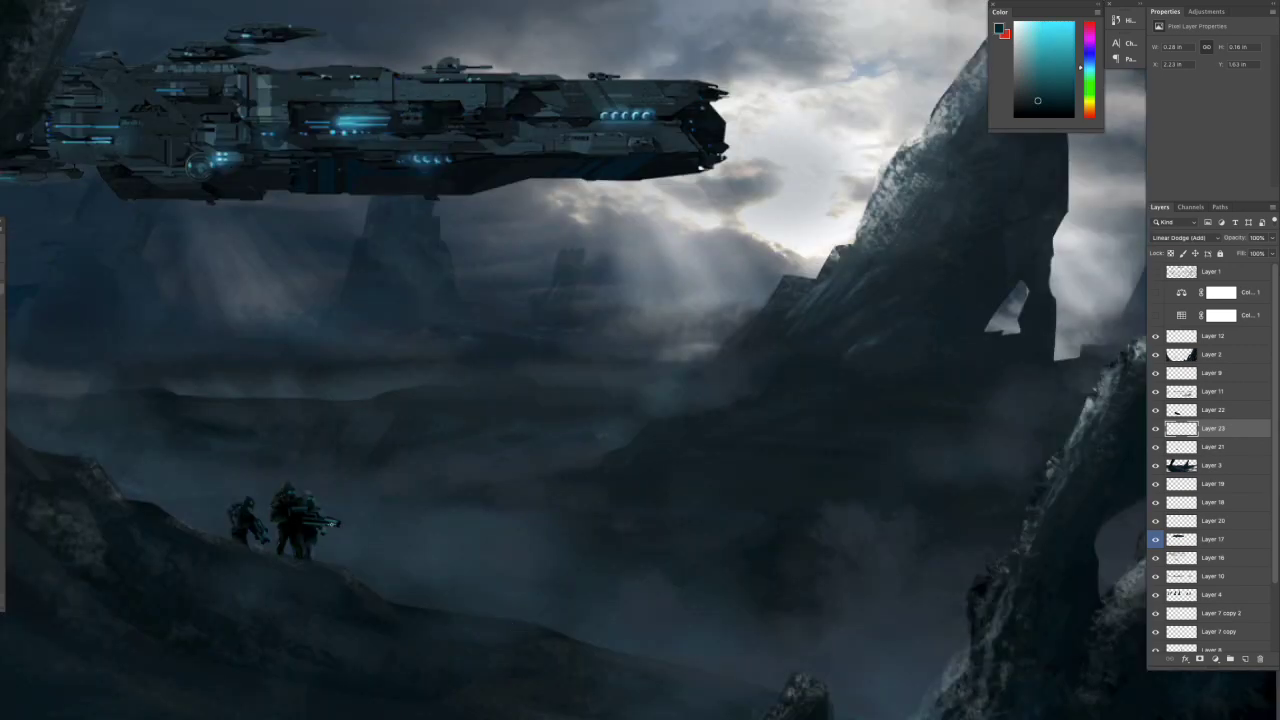
{"action": "scroll", "coordinate": [587, 625], "scroll_direction": "down", "scroll_amount": 1}
{"action": "key", "text": "ctrl+j"}
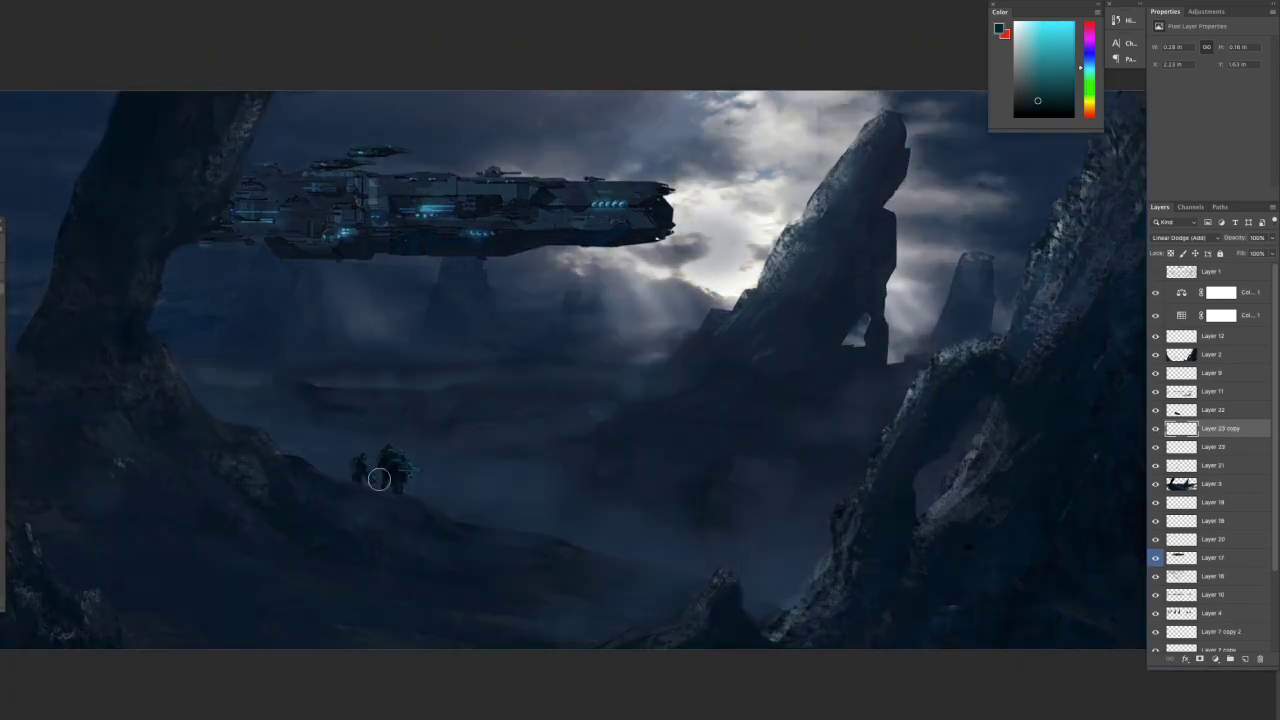
{"action": "key", "text": "alt+bracketleft"}
{"action": "key", "text": "alt+bracketright"}
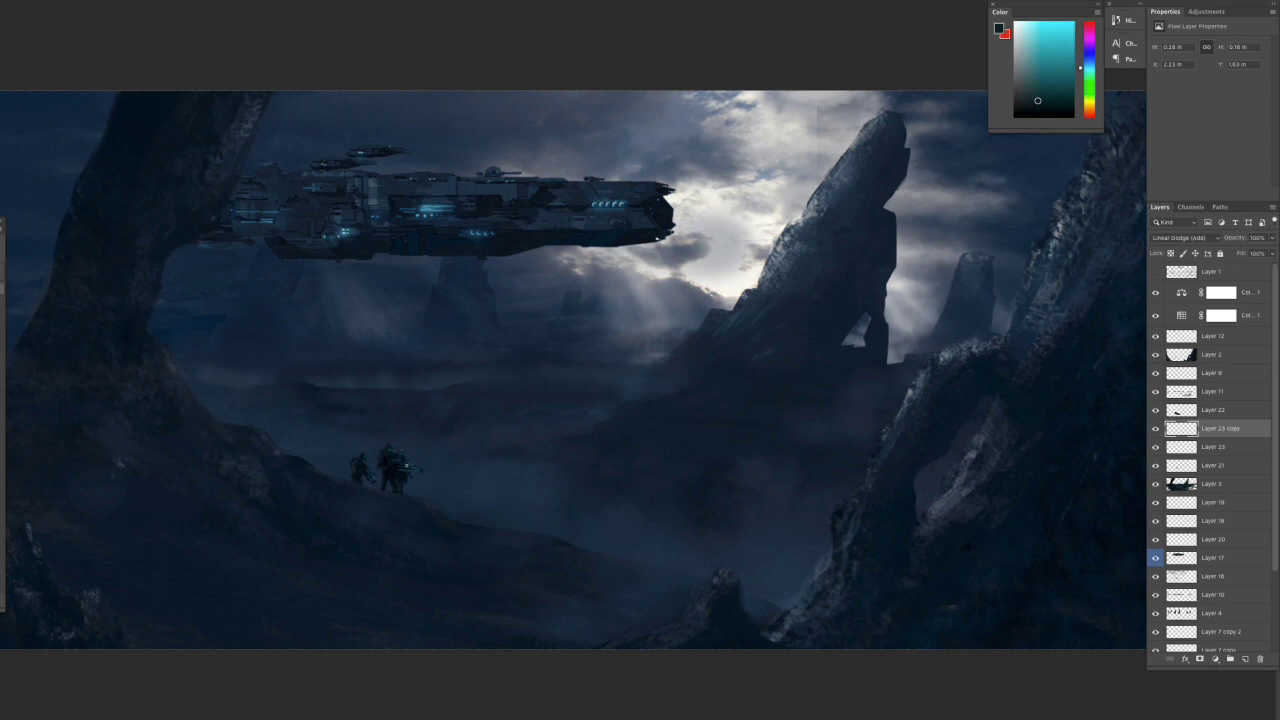
Paint soft haze on a new layer around the soldiers' feet and lower the soldiers' opacity
{"action": "scroll", "coordinate": [585, 380], "scroll_direction": "up", "scroll_amount": 3}
{"action": "key", "text": "alt+bracketleft"}
{"action": "key", "text": "ctrl+shift+alt+n"}
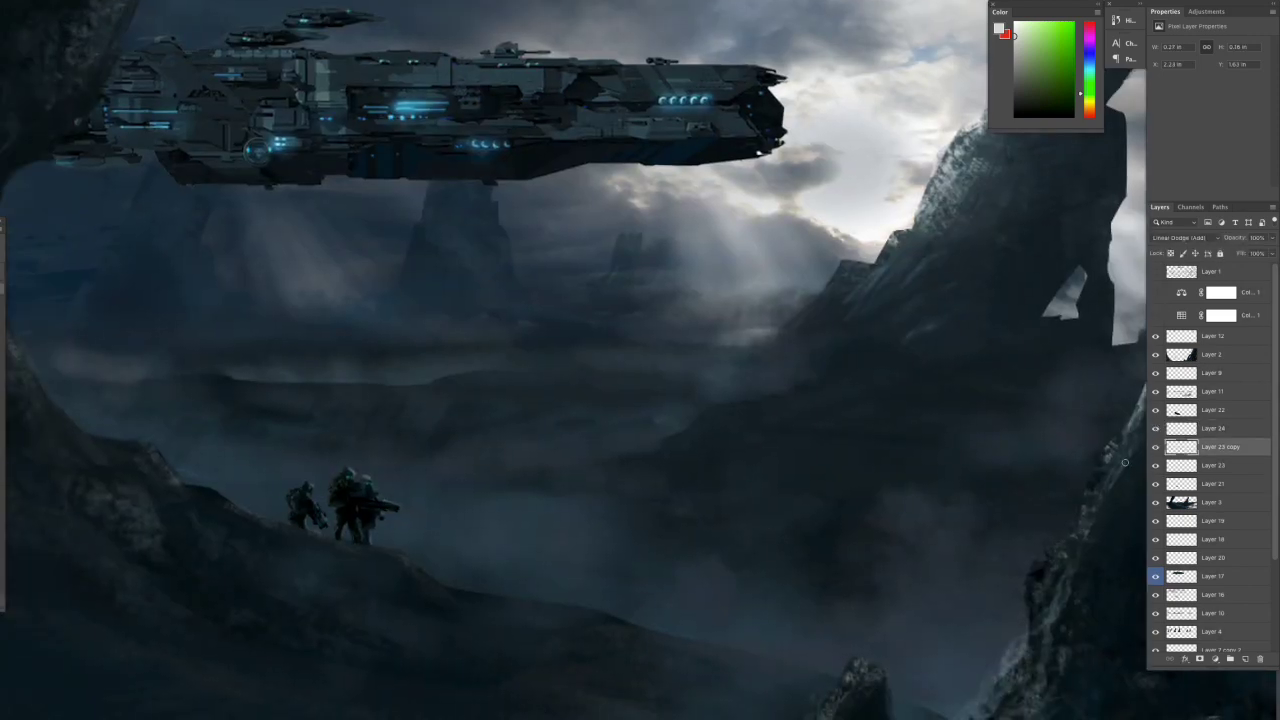
{"action": "left_click_drag", "start_coordinate": [416, 538], "coordinate": [398, 530]}
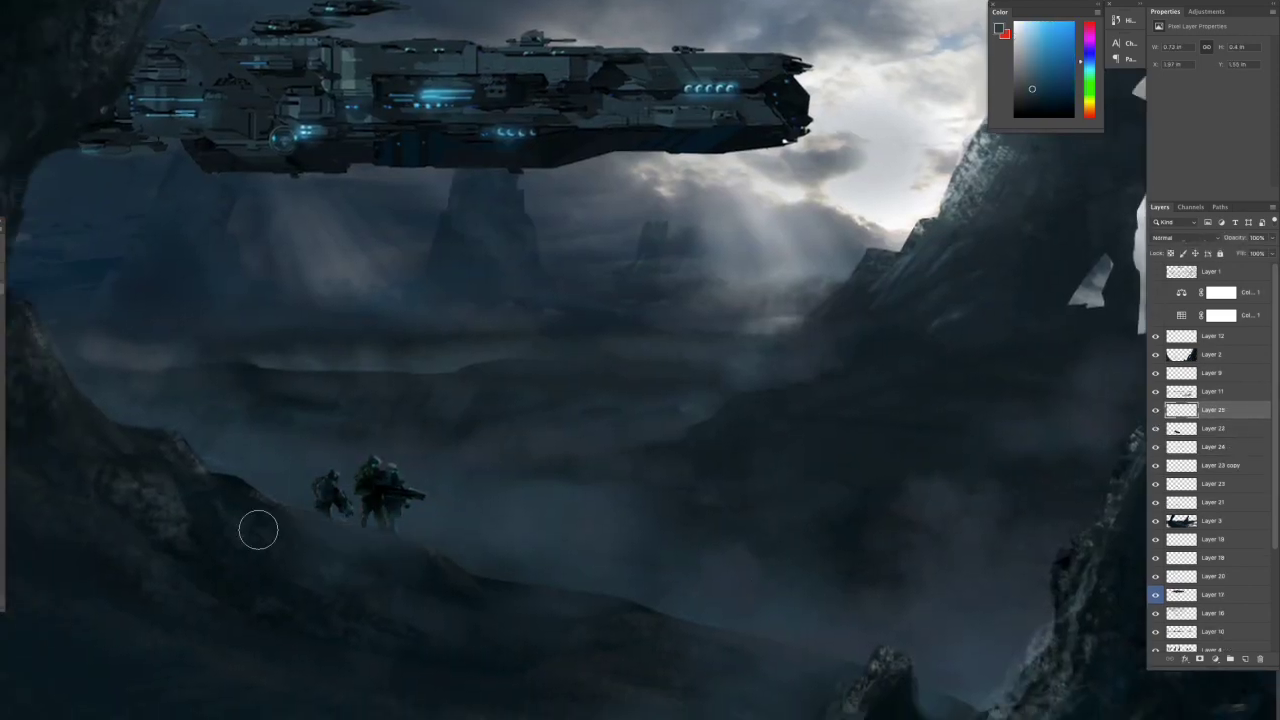
{"action": "right_click", "coordinate": [1213, 502]}
{"action": "left_click_drag", "start_coordinate": [1272, 237], "coordinate": [1258, 252]}
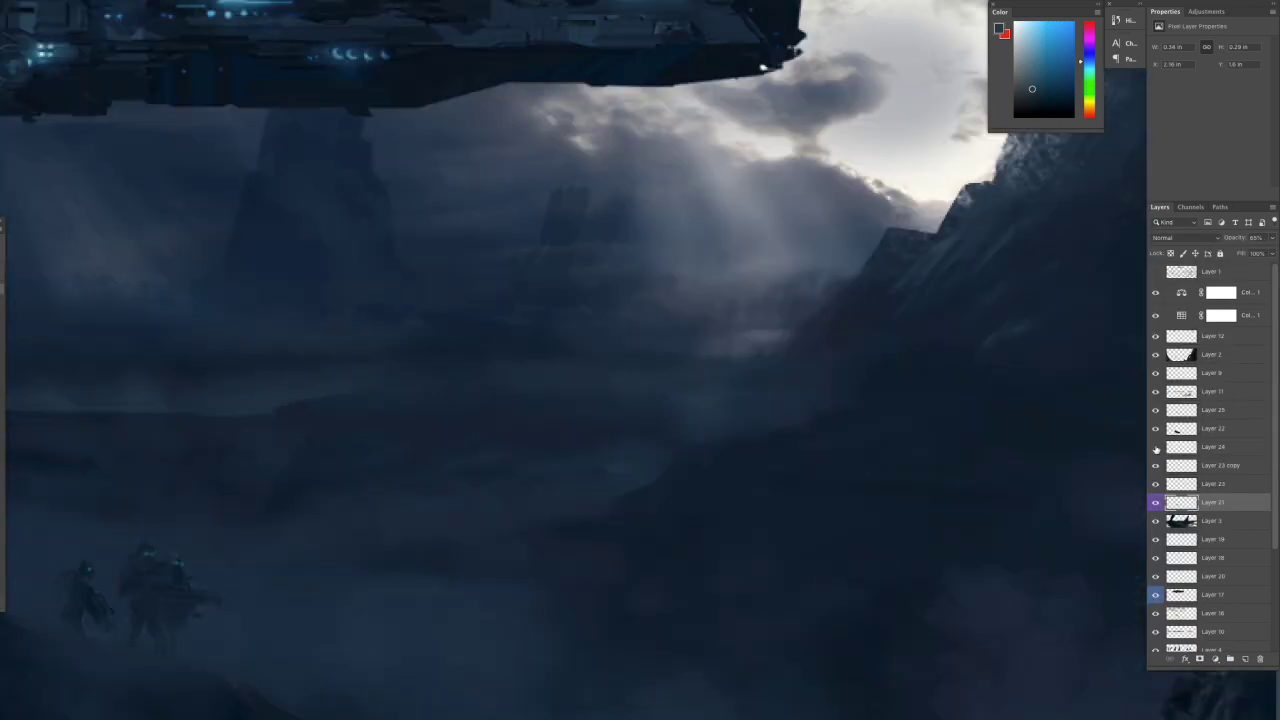
{"action": "left_click", "coordinate": [1175, 447]}
{"action": "key", "text": "ctrl+0"}
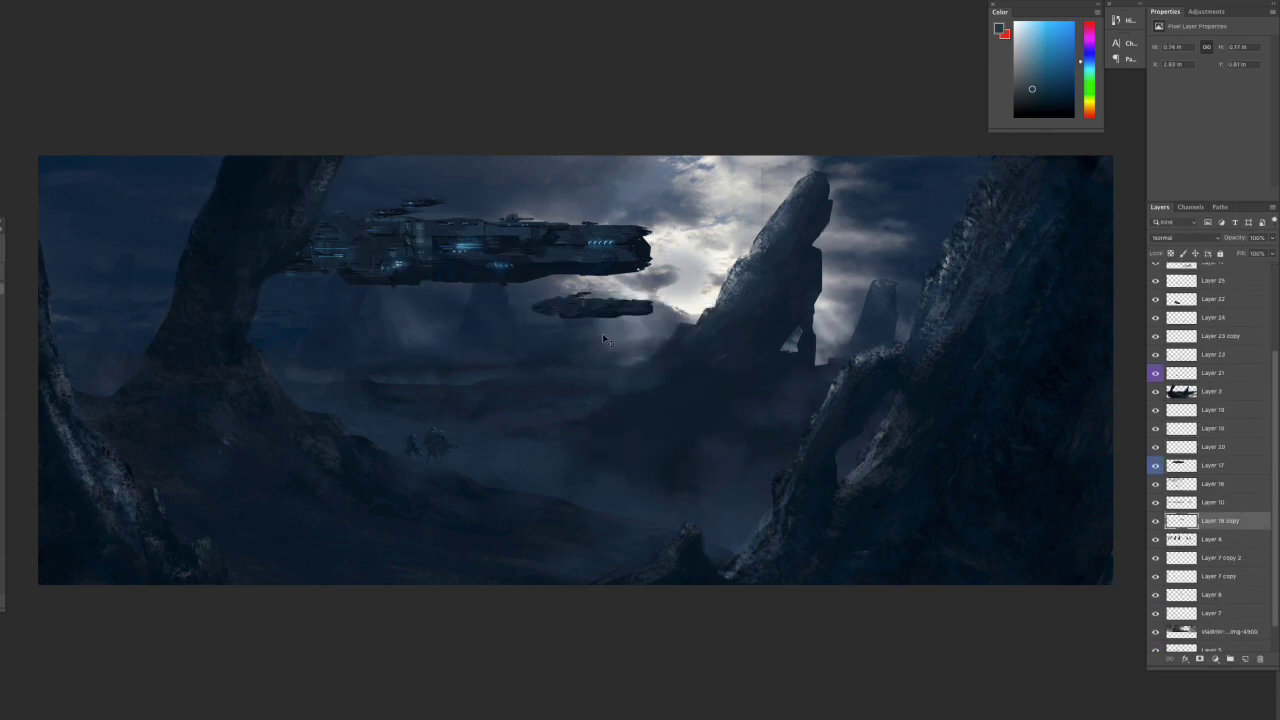
Add a new empty layer and turn on the Color Balance blue grade over the scene
{"action": "key", "text": "ctrl+shift+alt+n"}
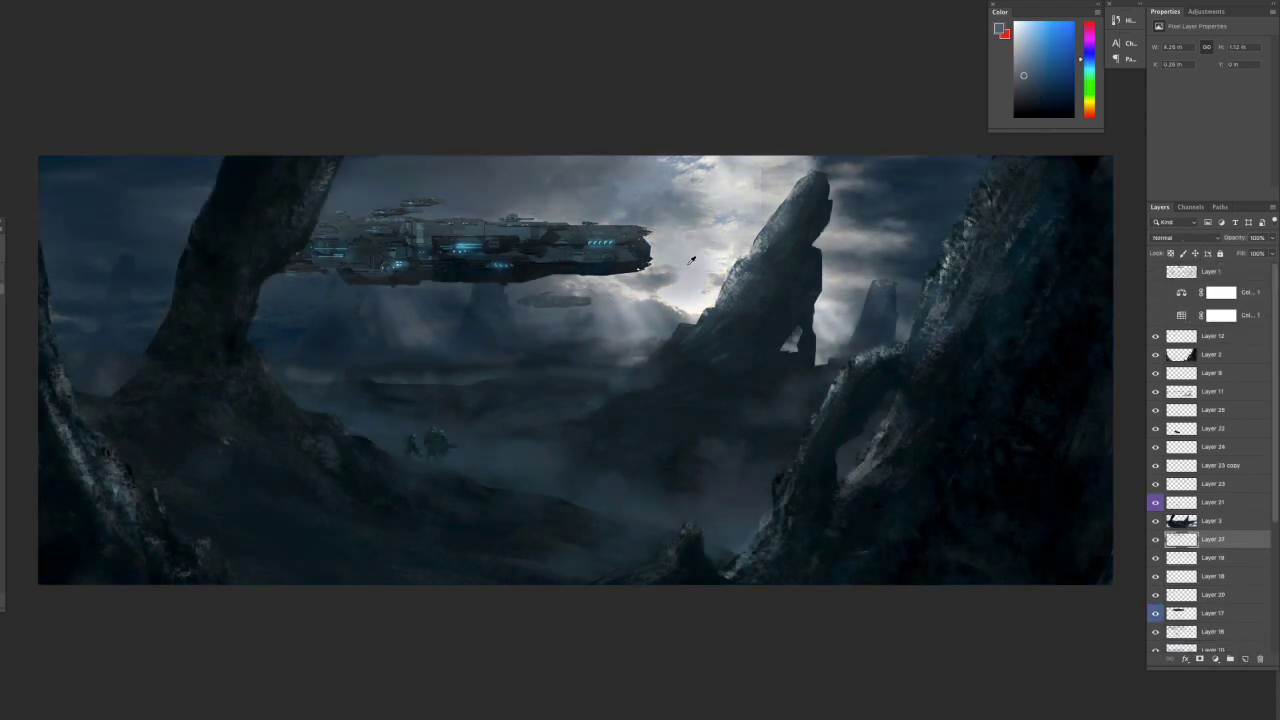
{"action": "key", "text": "ctrl+b"}
{"action": "key", "text": "Return"}
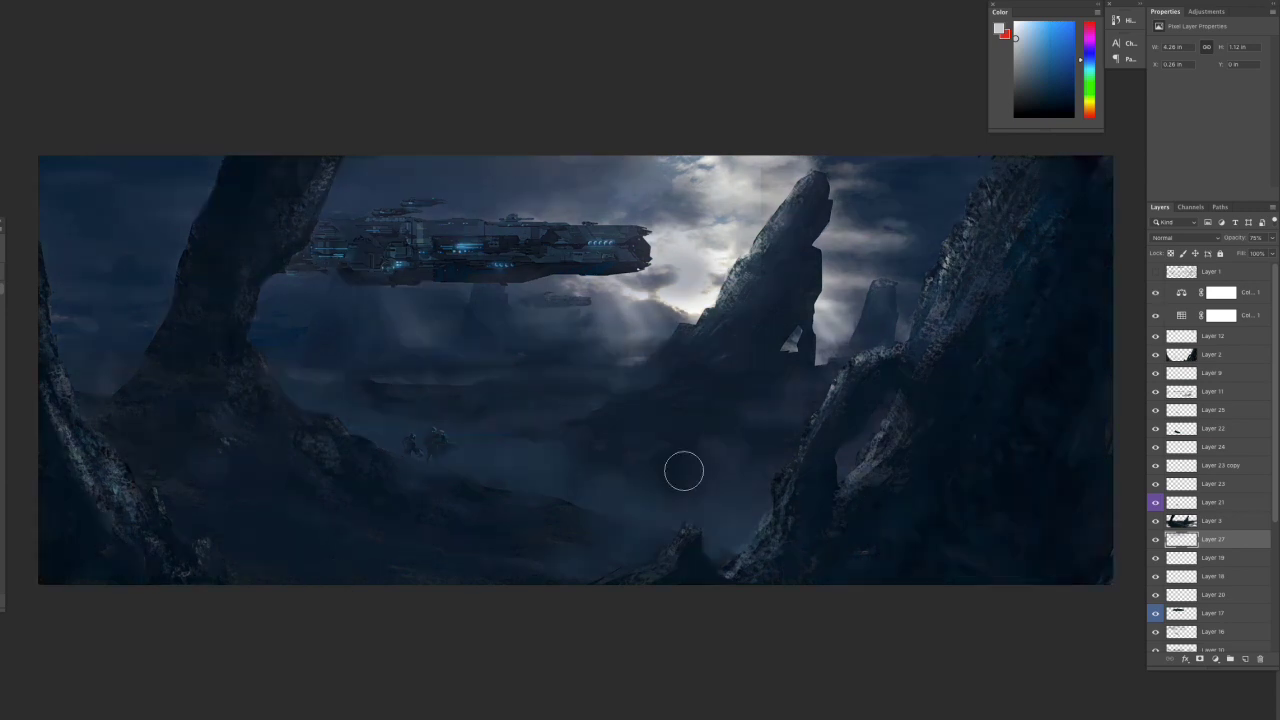
{"action": "scroll", "coordinate": [1156, 581], "scroll_direction": "down", "scroll_amount": 1}
{"action": "scroll", "coordinate": [1157, 525], "scroll_direction": "down", "scroll_amount": 6}
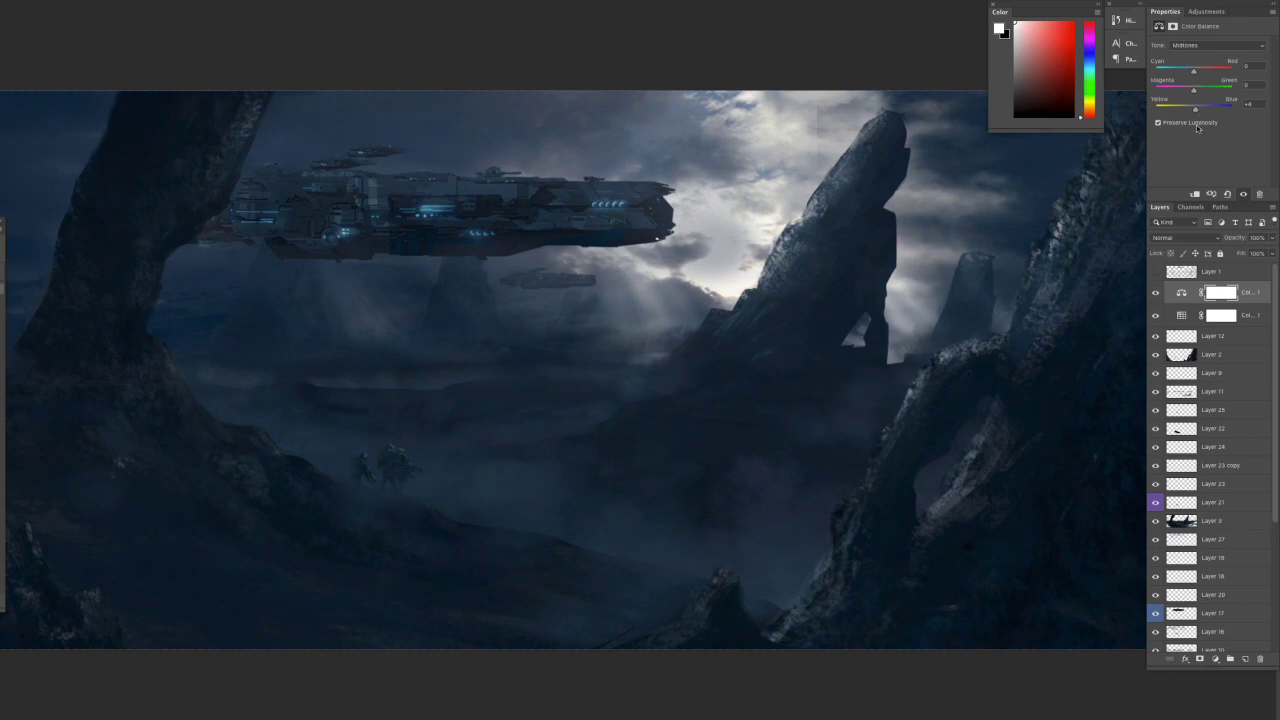
Zoom in on the scene to check the blue midtone grade
{"action": "key", "text": "ctrl+plus"}
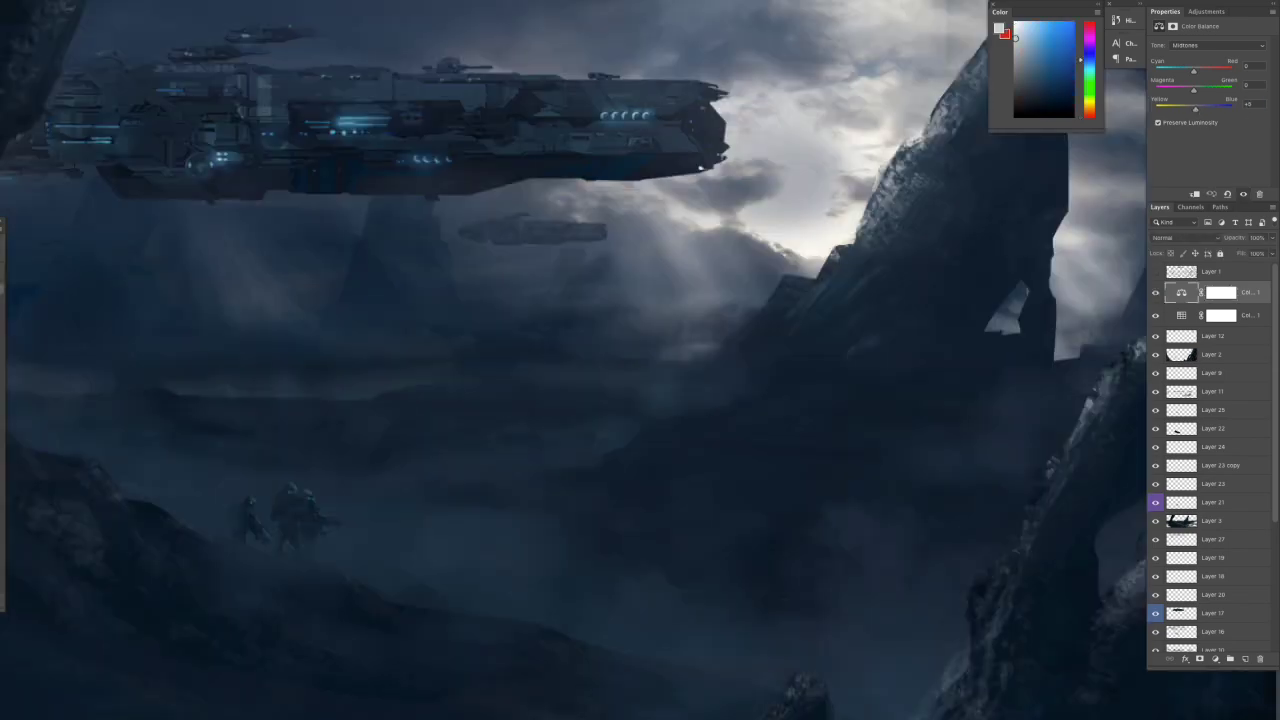